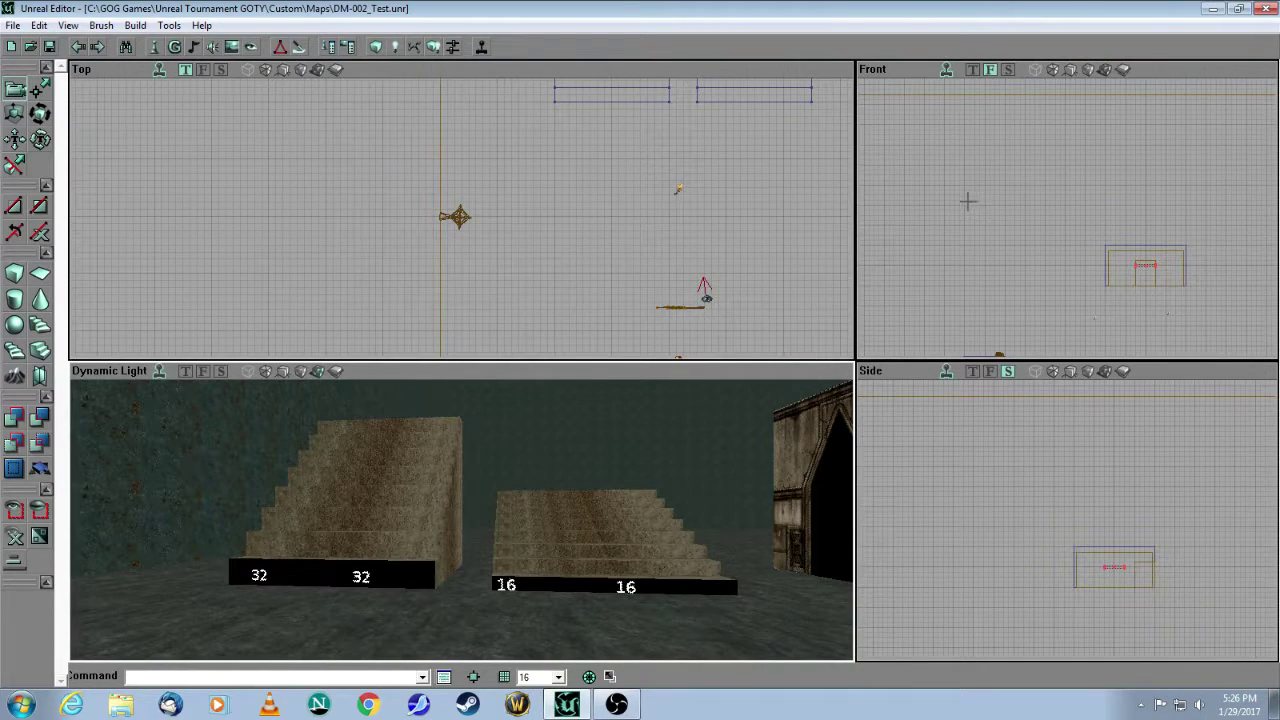
Add a light on the floor inside the unlit stone-block room
{"action": "mouse_move", "coordinate": [949, 211]}
{"action": "left_mouse_down"}
{"action": "mouse_move", "coordinate": [489, 578]}
{"action": "mouse_move", "coordinate": [560, 560]}
{"action": "mouse_move", "coordinate": [615, 480]}
{"action": "mouse_move", "coordinate": [630, 420]}
{"action": "left_mouse_up"}
{"action": "left_click_drag", "start_coordinate": [461, 560], "coordinate": [560, 435]}
{"action": "left_click_drag", "start_coordinate": [475, 515], "coordinate": [467, 599]}
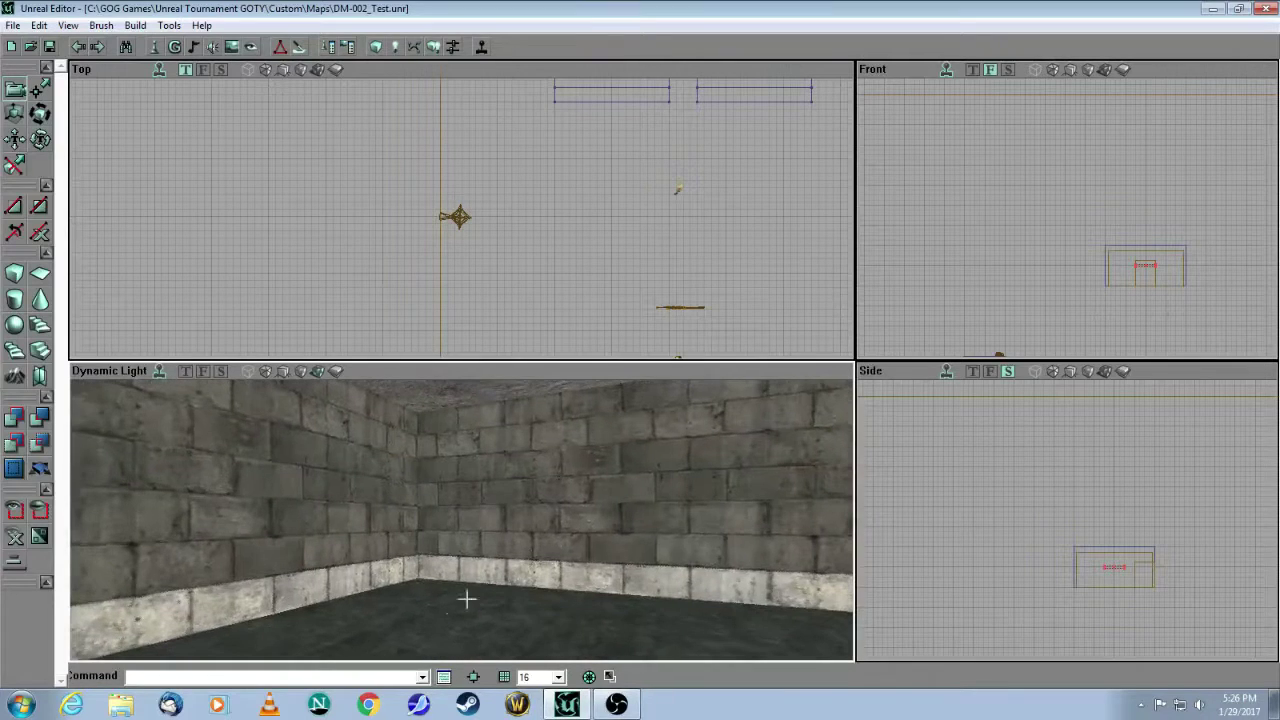
{"action": "right_click", "coordinate": [454, 616]}
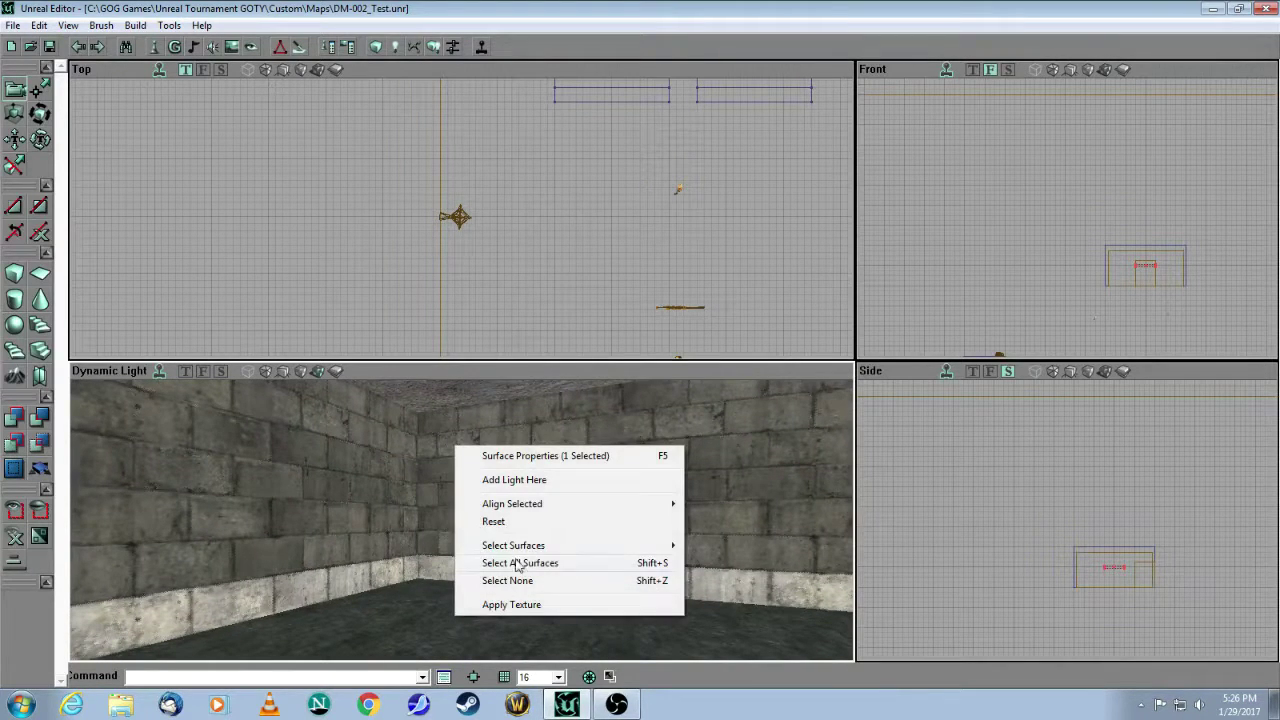
{"action": "left_click", "coordinate": [500, 481]}
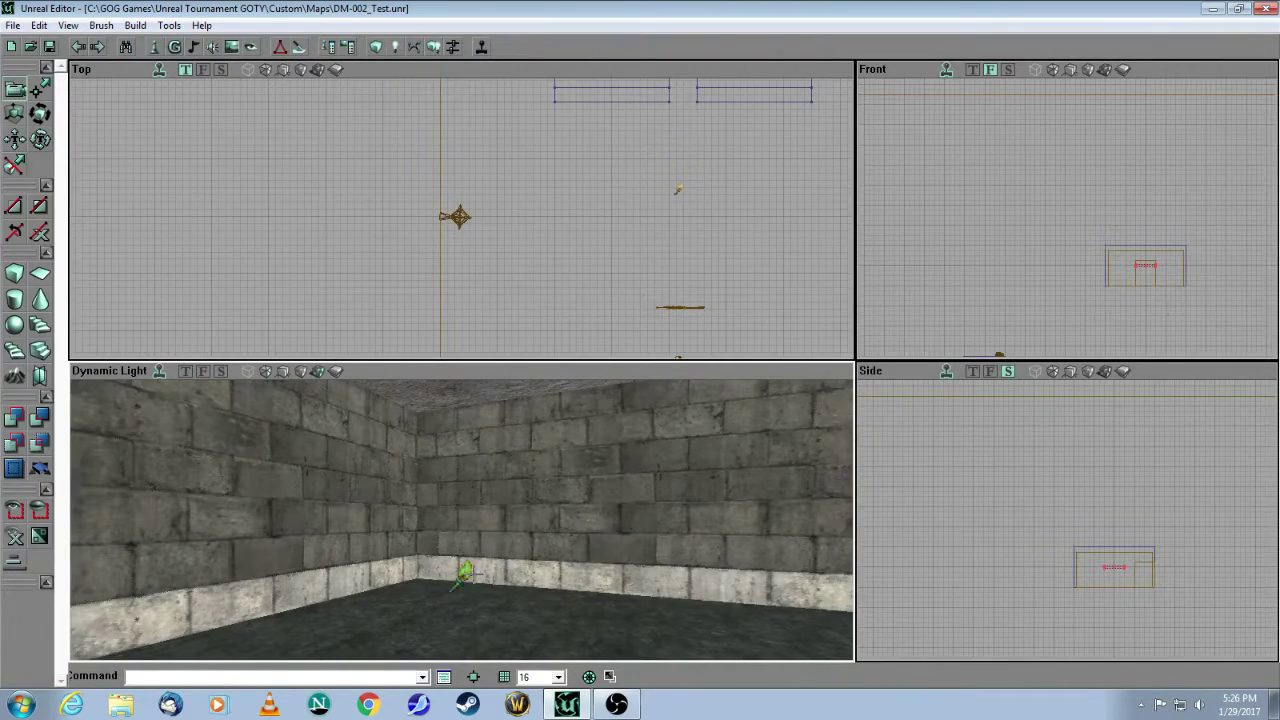
Raise the new light off the floor and shift it towards the middle of the stone-block room
{"action": "left_click_drag", "start_coordinate": [638, 230], "coordinate": [642, 231]}
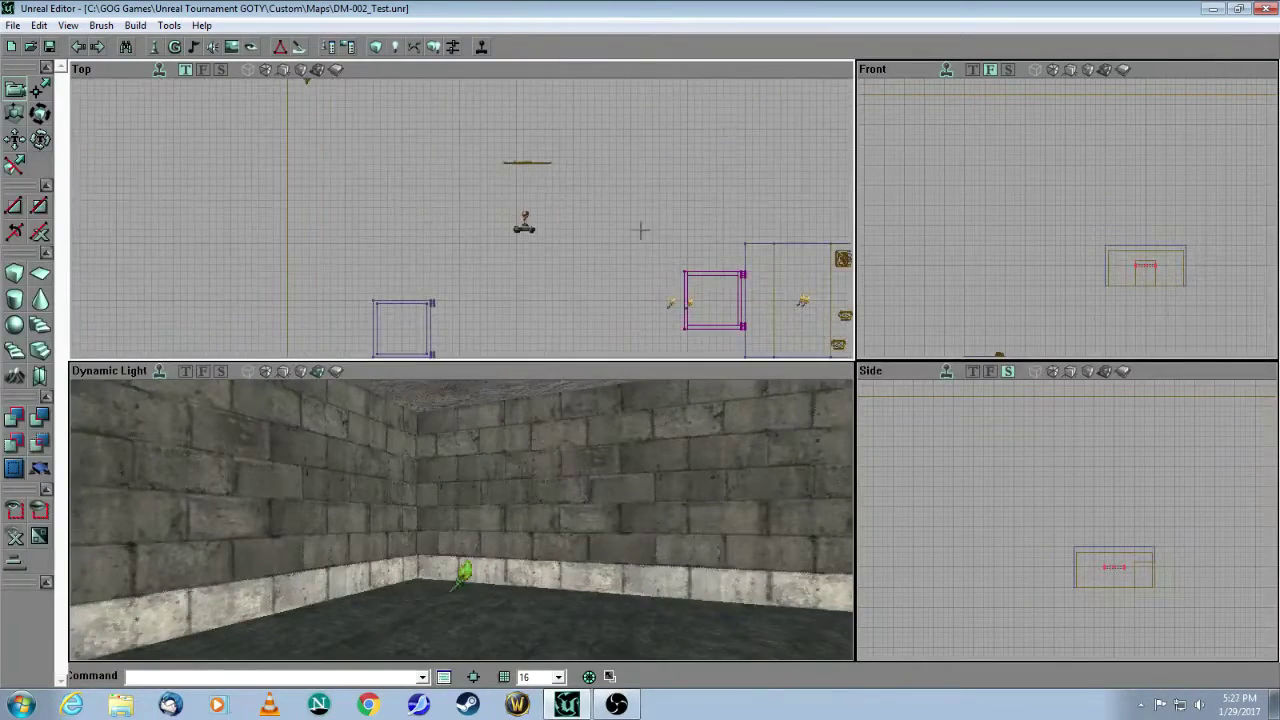
{"action": "mouse_move", "coordinate": [992, 233]}
{"action": "left_mouse_down"}
{"action": "mouse_move", "coordinate": [974, 195]}
{"action": "mouse_move", "coordinate": [990, 196]}
{"action": "left_mouse_up"}
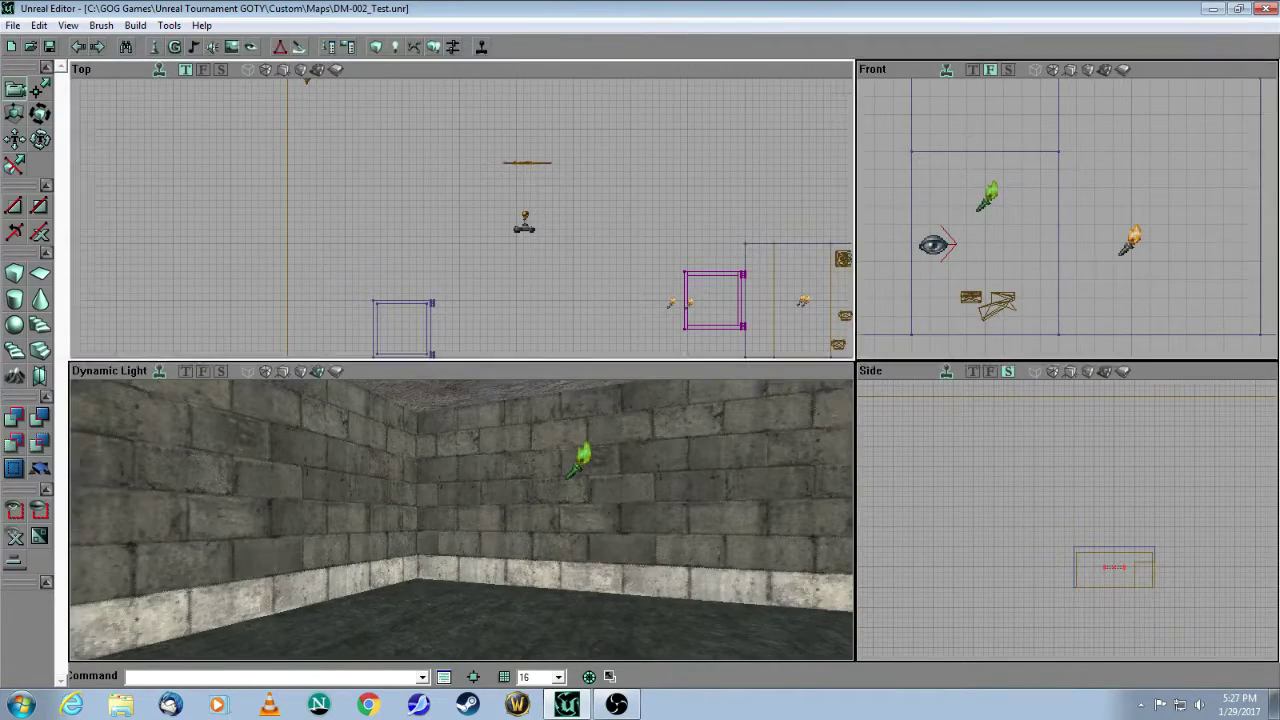
{"action": "left_click_drag", "start_coordinate": [462, 300], "coordinate": [228, 136]}
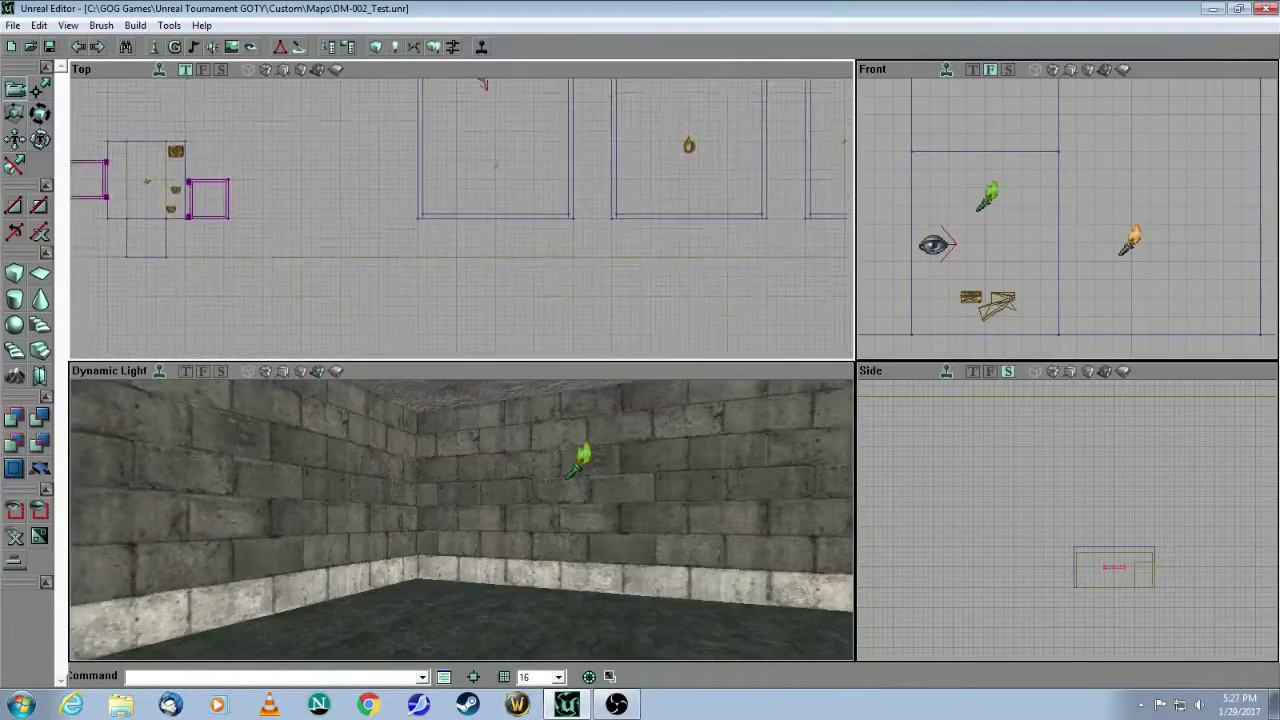
{"action": "left_click_drag", "start_coordinate": [678, 248], "coordinate": [681, 311]}
{"action": "left_click_drag", "start_coordinate": [623, 273], "coordinate": [629, 272], "text": "ctrl"}
{"action": "left_click_drag", "start_coordinate": [623, 273], "coordinate": [588, 291]}
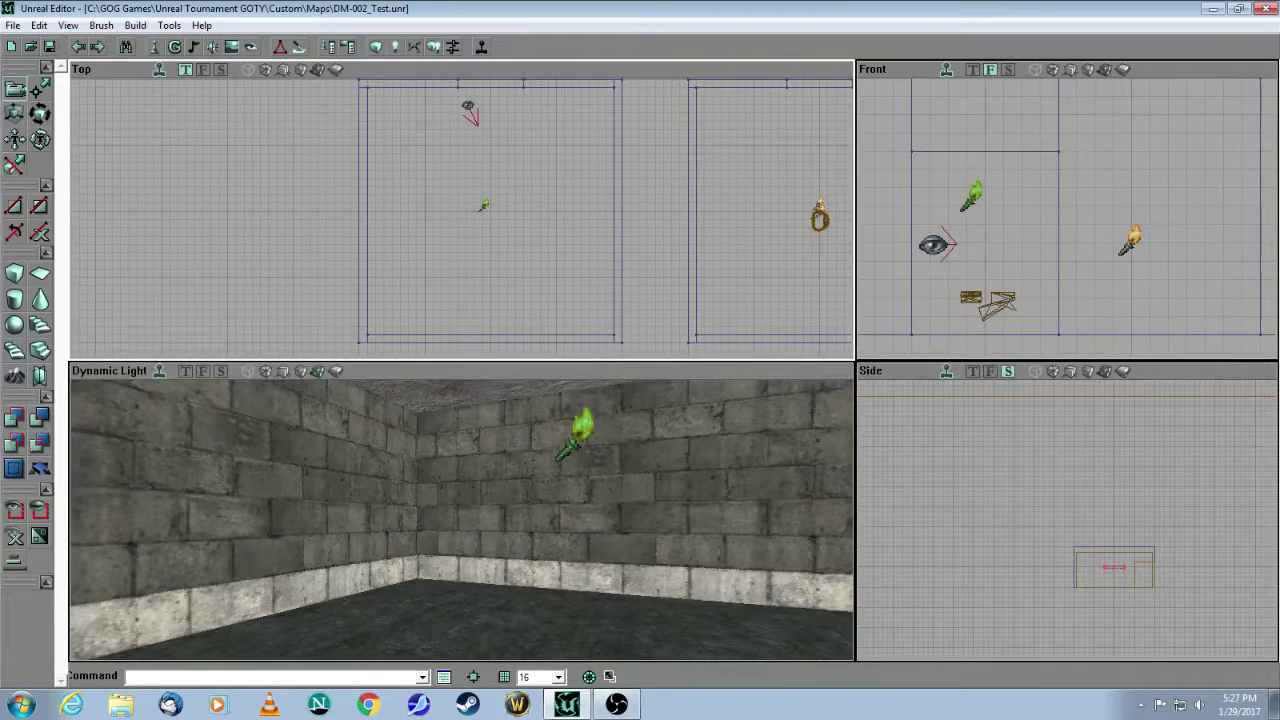
Centre the light within the room's plan outline and deselect it
{"action": "left_click_drag", "start_coordinate": [919, 267], "coordinate": [919, 302]}
{"action": "left_click_drag", "start_coordinate": [582, 467], "coordinate": [462, 410]}
{"action": "mouse_move", "coordinate": [462, 520]}
{"action": "left_mouse_down"}
{"action": "mouse_move", "coordinate": [460, 400]}
{"action": "mouse_move", "coordinate": [465, 630]}
{"action": "mouse_move", "coordinate": [462, 540]}
{"action": "mouse_move", "coordinate": [445, 640]}
{"action": "mouse_move", "coordinate": [460, 550]}
{"action": "mouse_move", "coordinate": [480, 645]}
{"action": "mouse_move", "coordinate": [490, 510]}
{"action": "mouse_move", "coordinate": [550, 430]}
{"action": "mouse_move", "coordinate": [462, 560]}
{"action": "mouse_move", "coordinate": [475, 510]}
{"action": "left_mouse_up"}
{"action": "left_click_drag", "start_coordinate": [630, 595], "coordinate": [630, 615]}
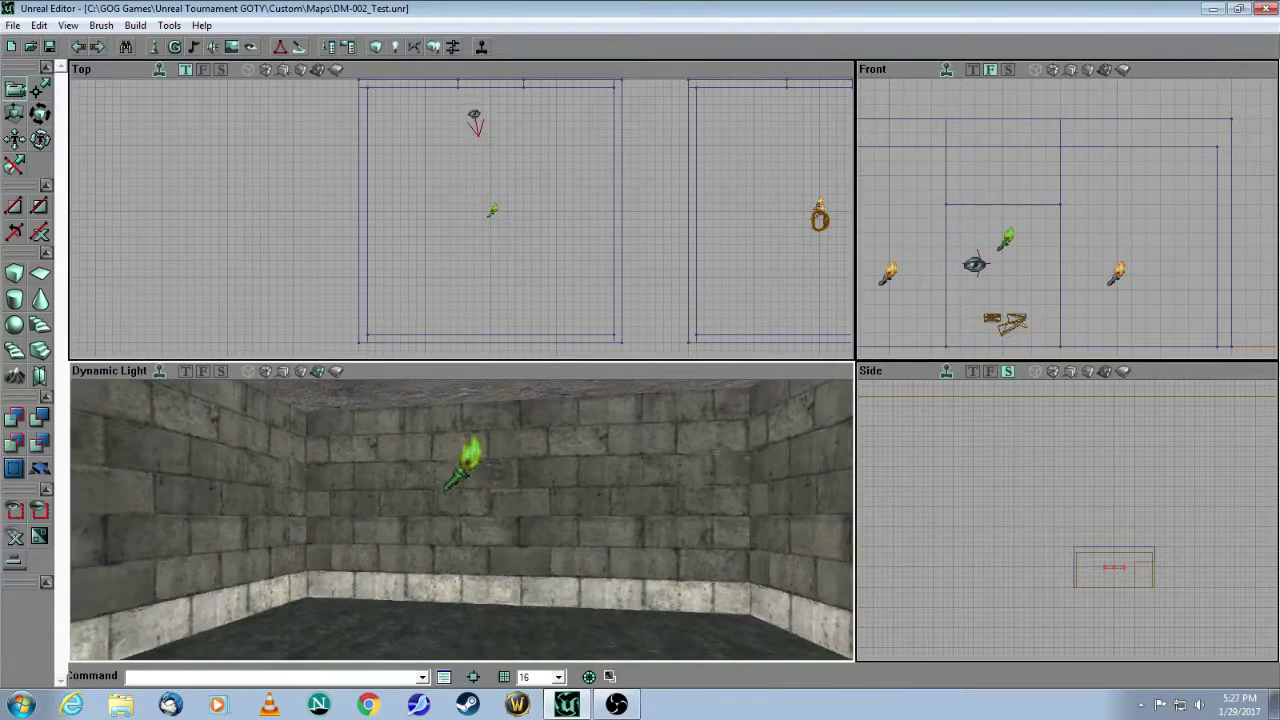
{"action": "left_click", "coordinate": [266, 273]}
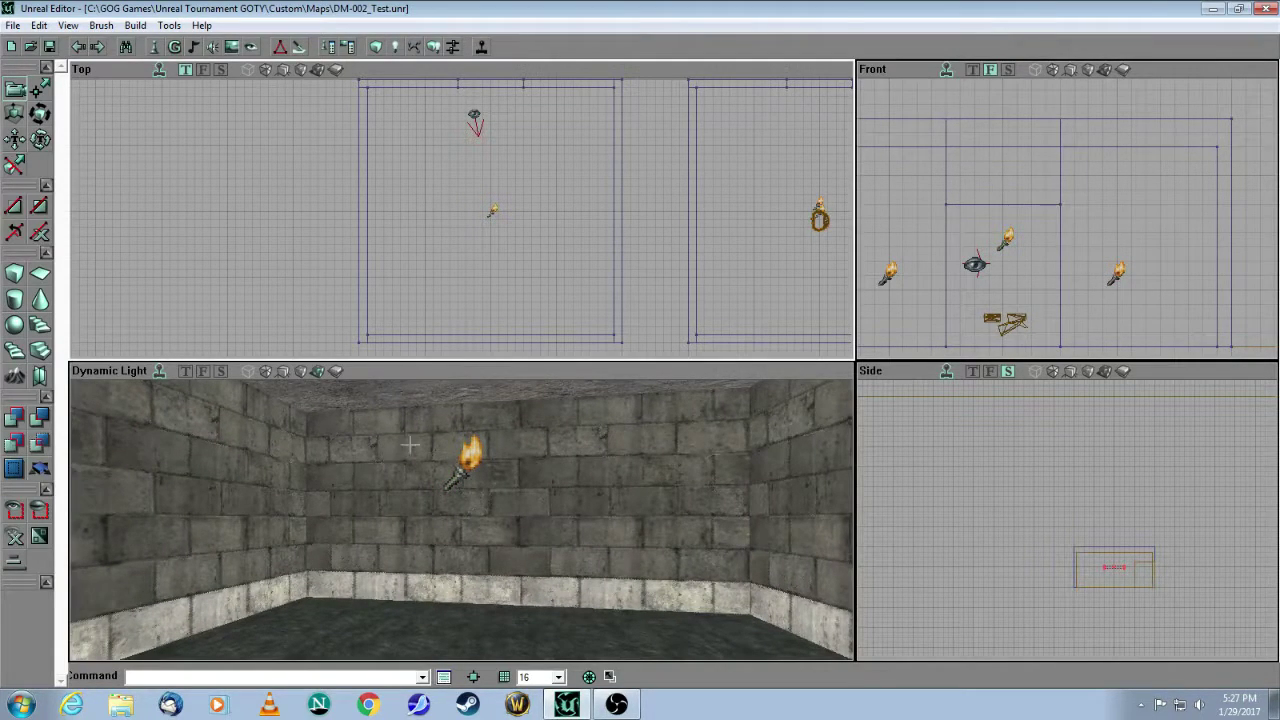
Build the map with the new light, launch it in the game and start the test match
{"action": "left_click", "coordinate": [435, 48]}
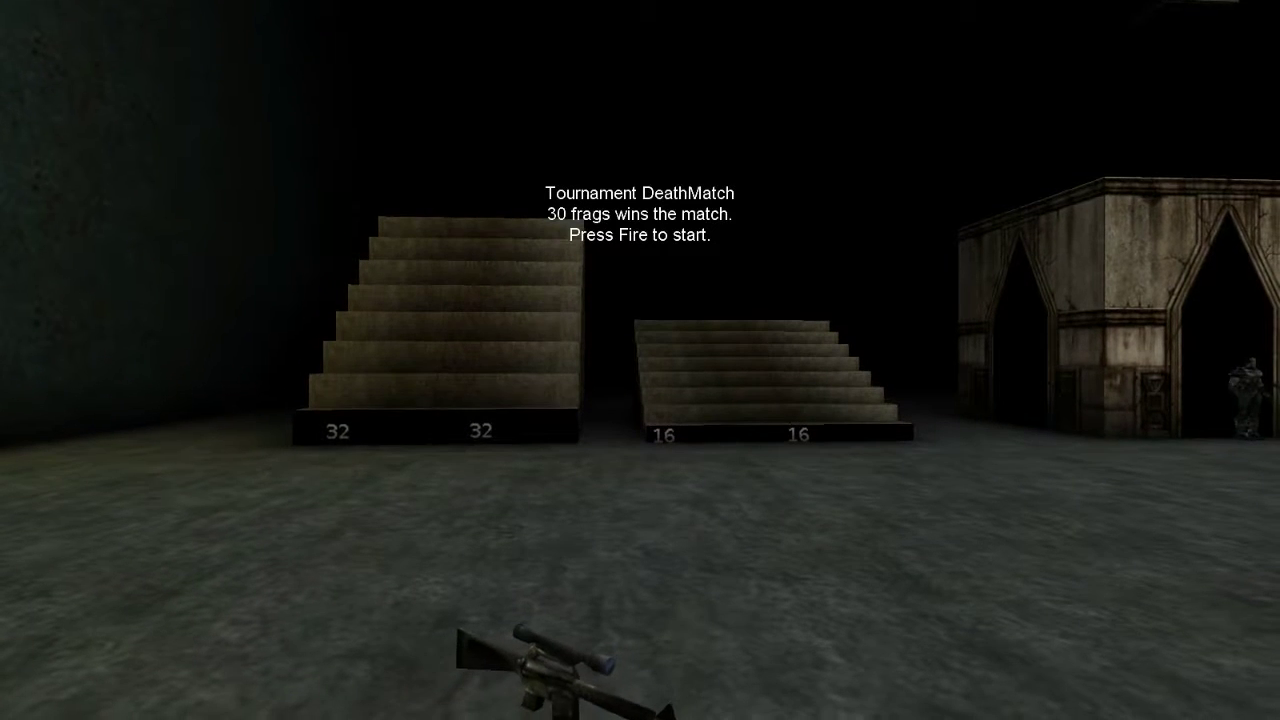
{"action": "left_click", "coordinate": [640, 360]}
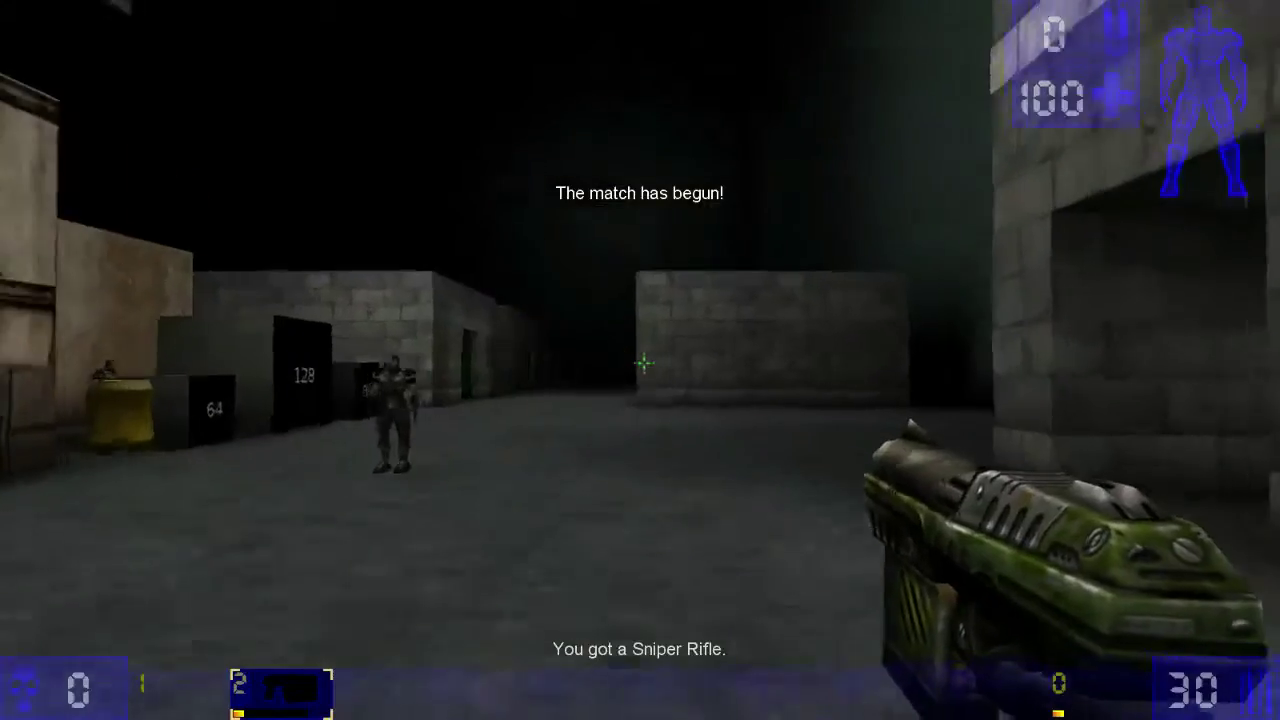
Walk through the test map and examine the default white lighting in the stone-block room and the corridor outside
{"action": "key", "text": "w"}
{"action": "scroll", "coordinate": [640, 360], "scroll_direction": "down", "scroll_amount": 1}
{"action": "scroll", "coordinate": [640, 360], "scroll_direction": "down", "scroll_amount": 1}
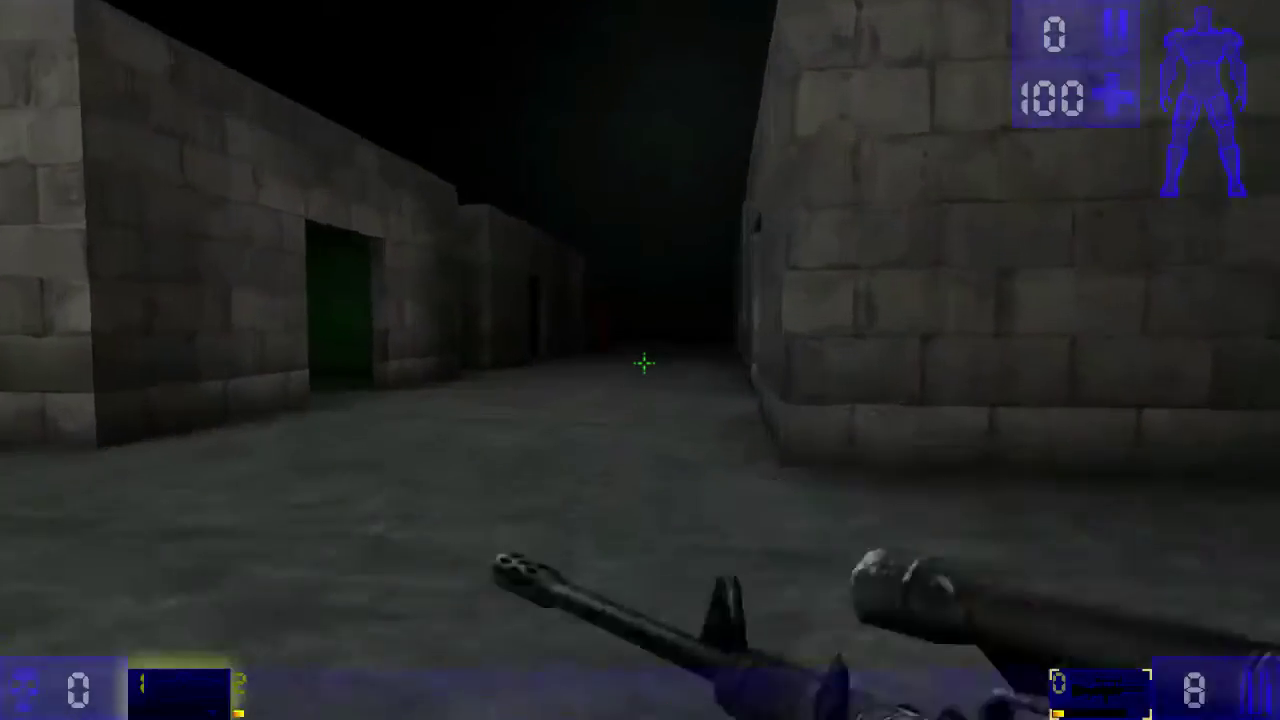
{"action": "key", "text": "w"}
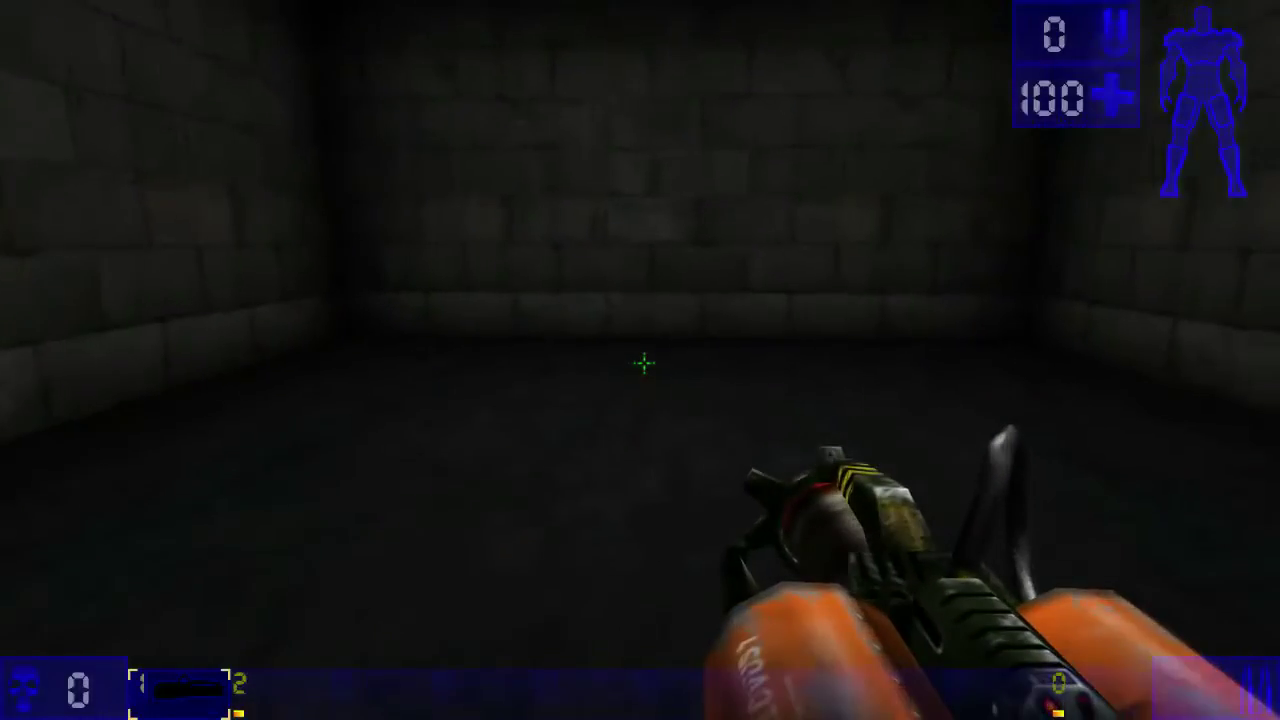
{"action": "key", "text": "w"}
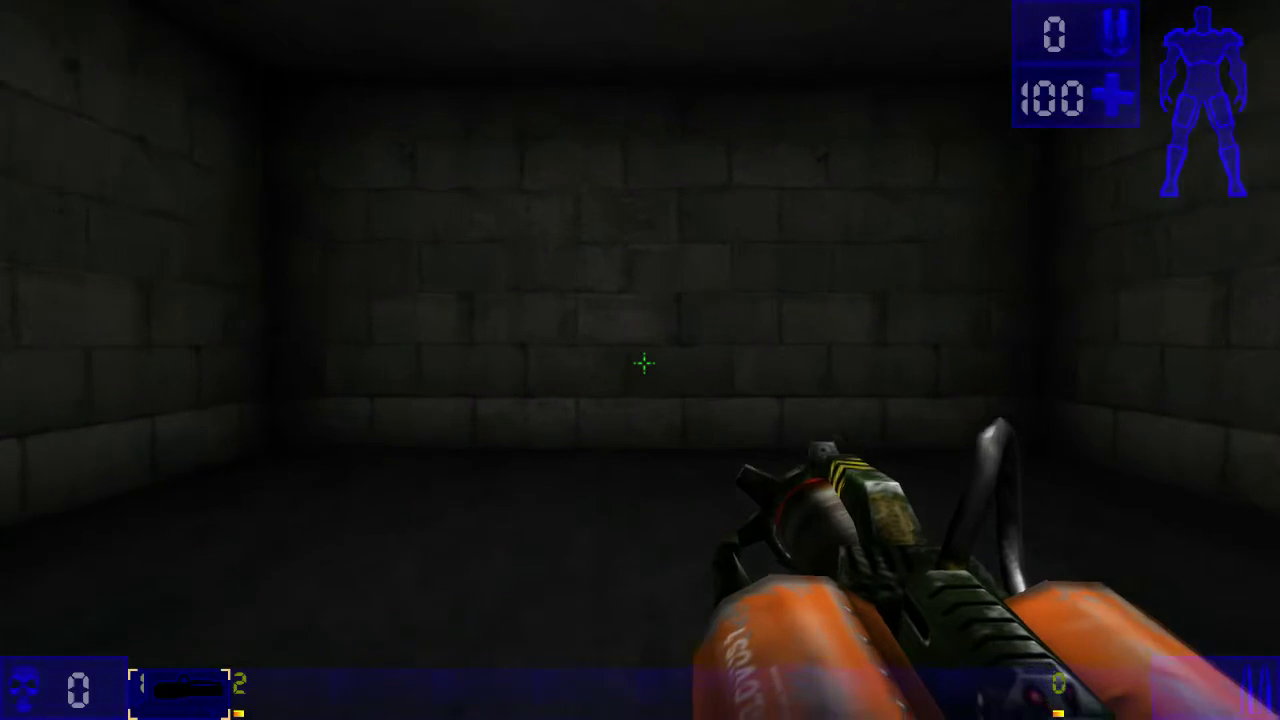
{"action": "key", "text": "w"}
{"action": "key", "text": "s"}
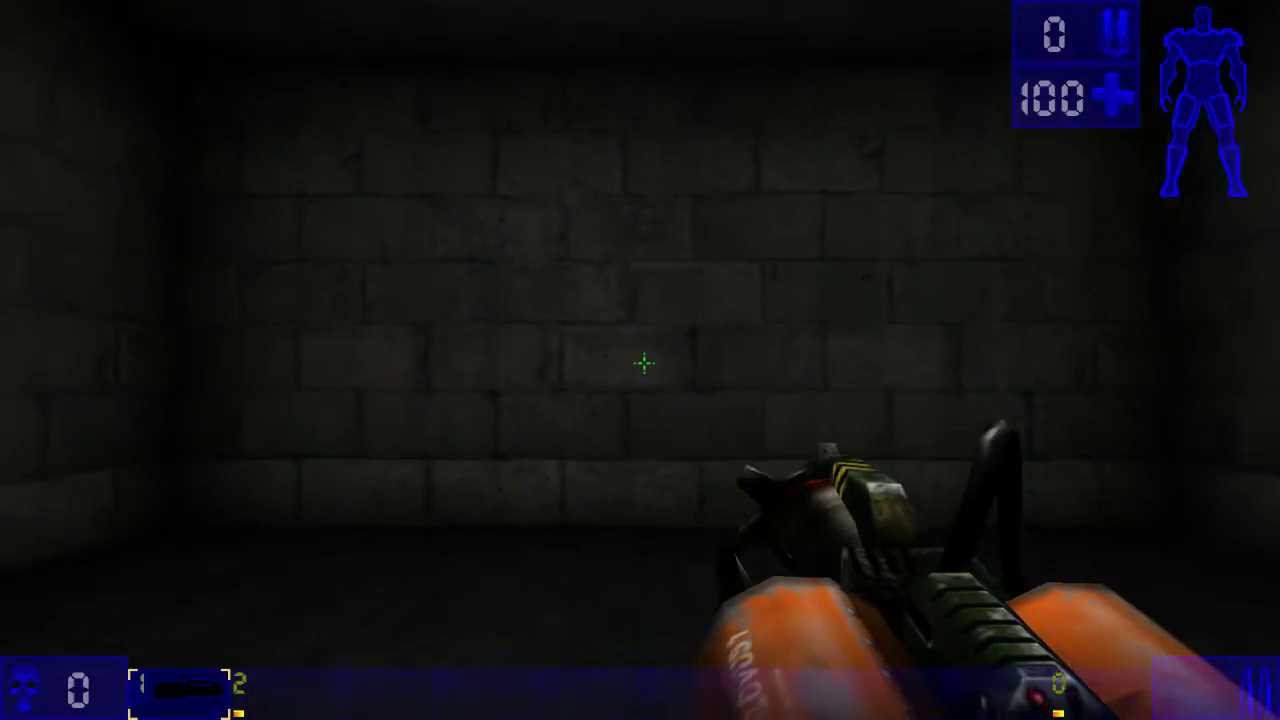
{"action": "key", "text": "w"}
{"action": "key", "text": "w"}
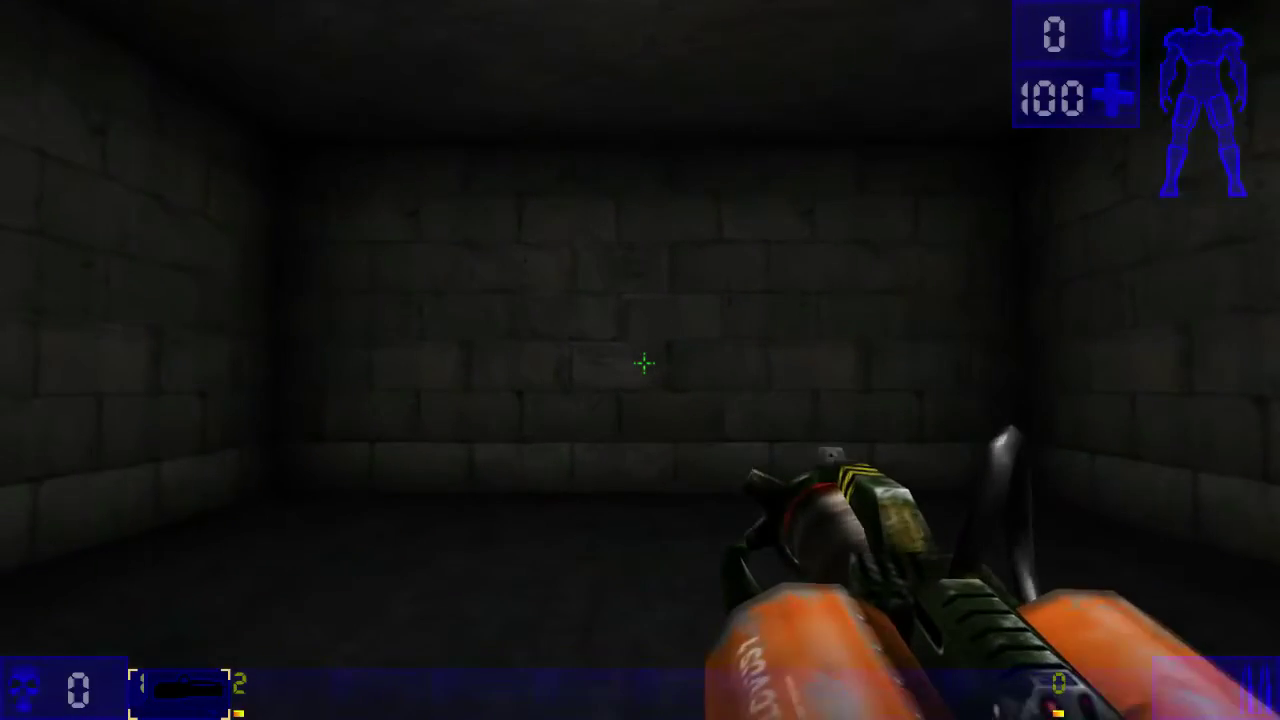
{"action": "key", "text": "s"}
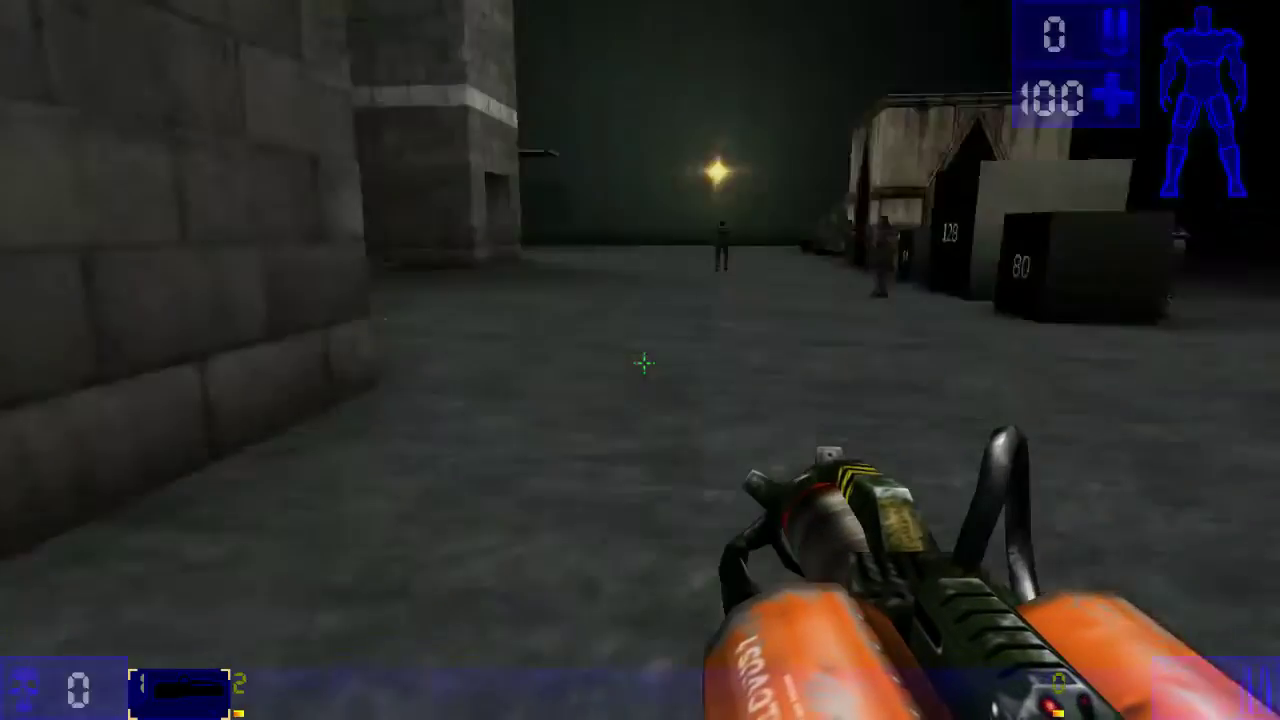
{"action": "key", "text": "w"}
{"action": "key", "text": "w"}
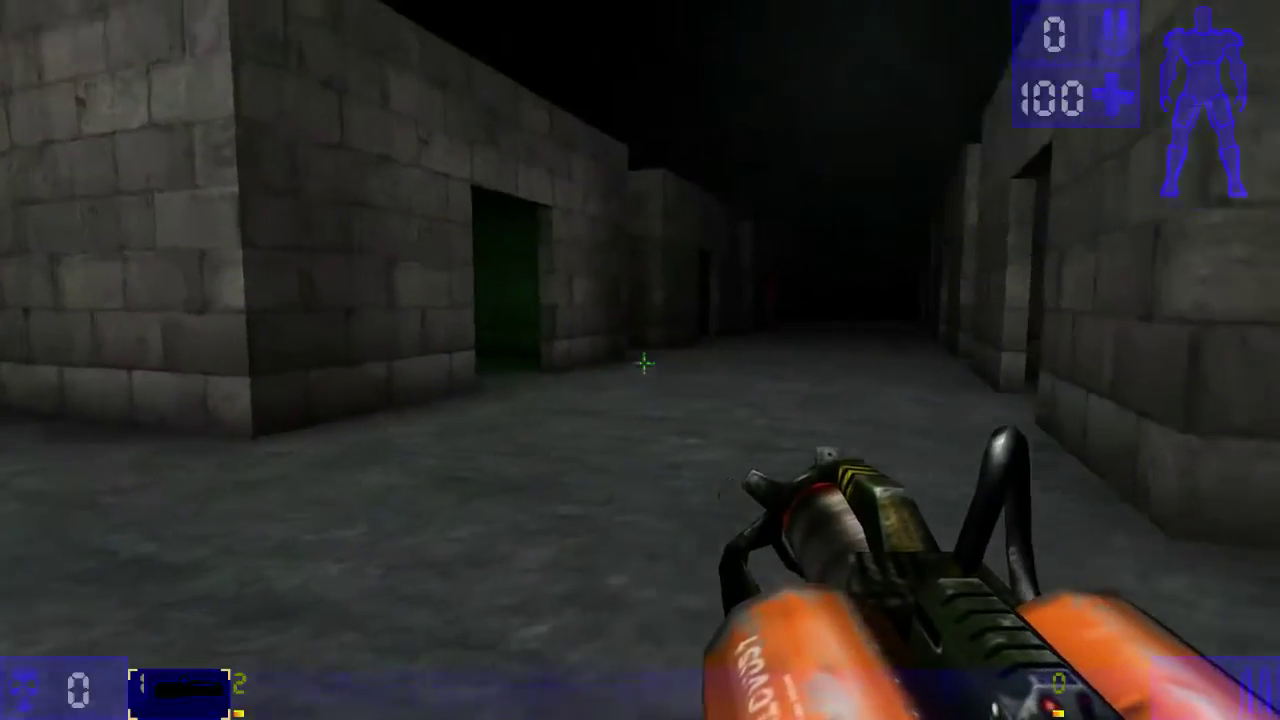
{"action": "key", "text": "s"}
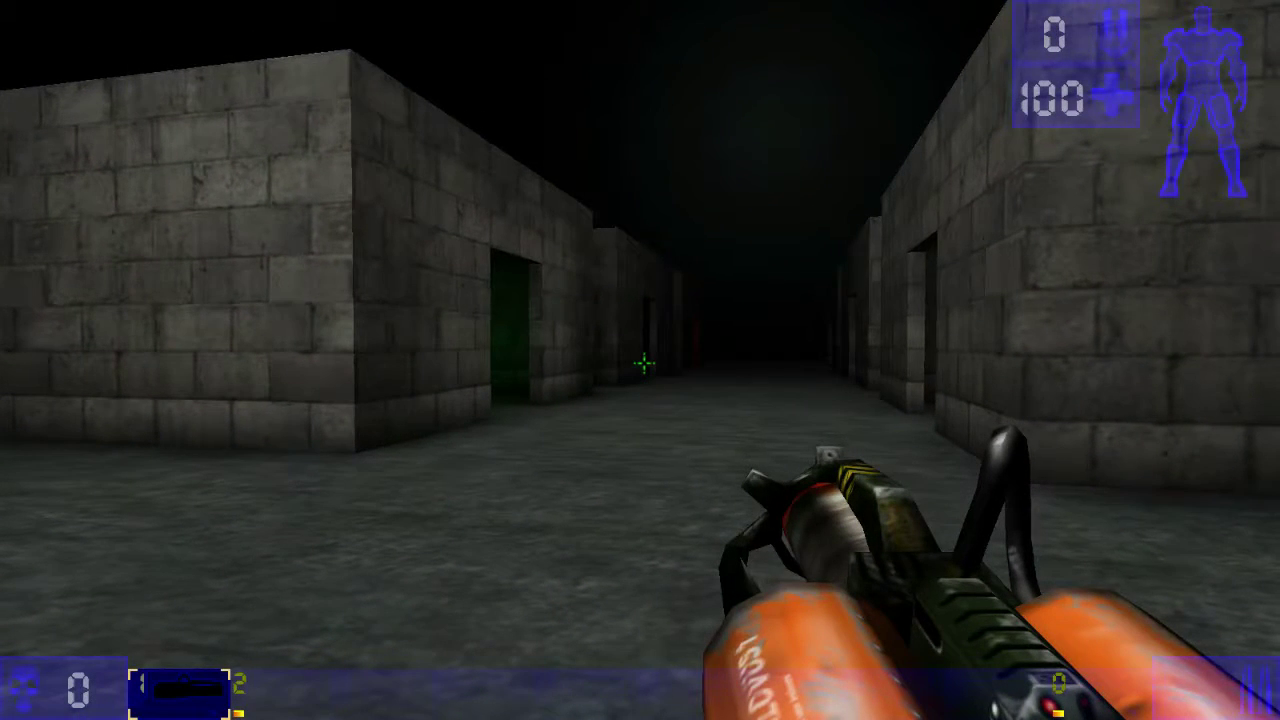
{"action": "key", "text": "w"}
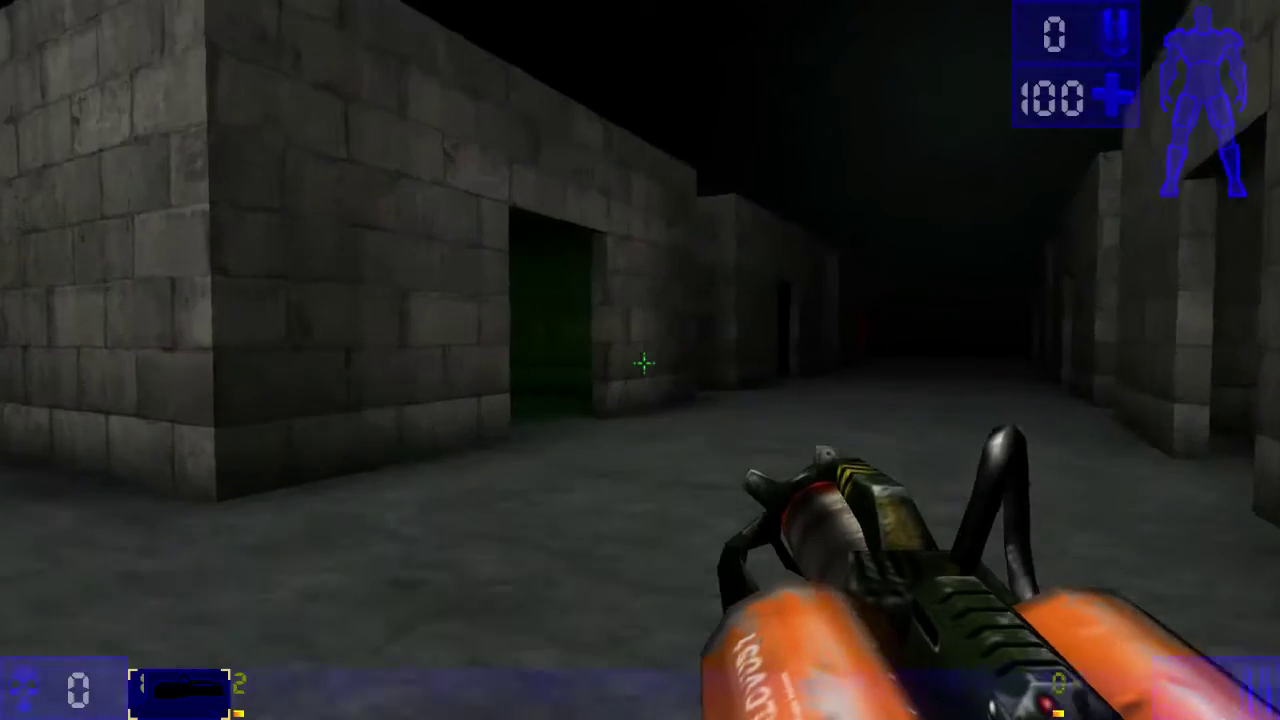
Enter the green-lit room with the second weapon and examine how its light falls on the walls and floor
{"action": "key", "text": "2"}
{"action": "key", "text": "w"}
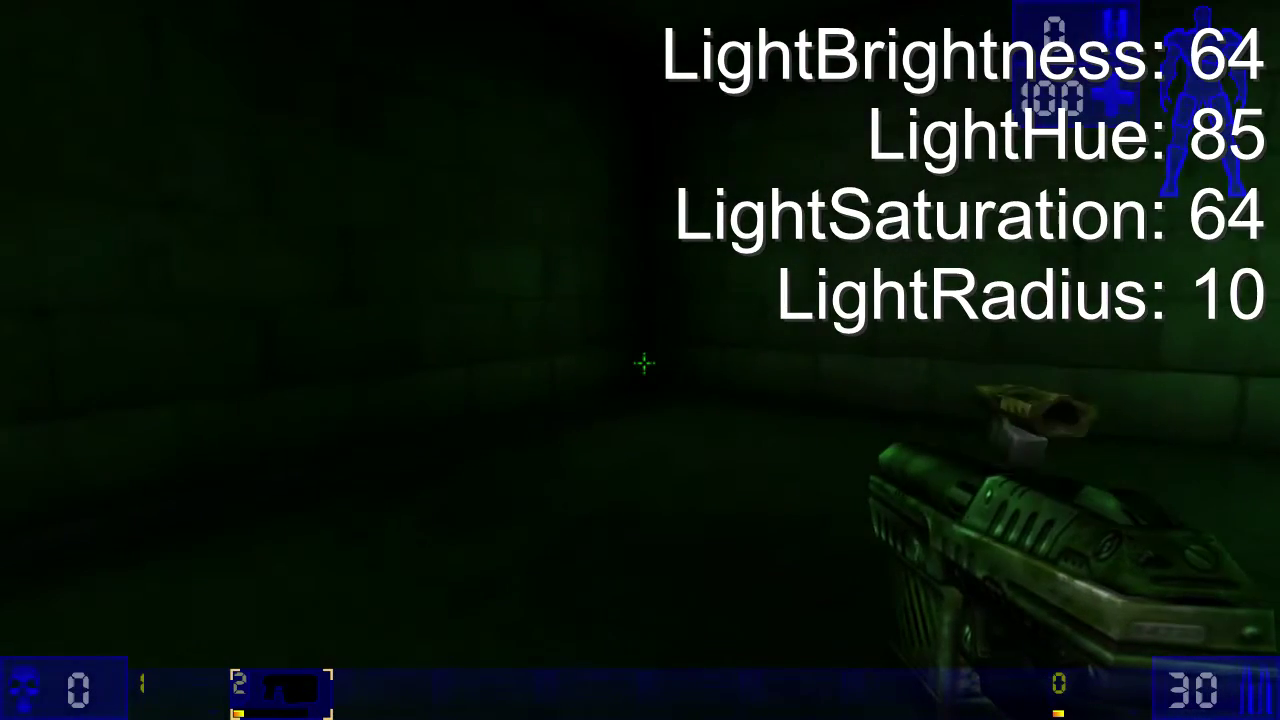
{"action": "key", "text": "w"}
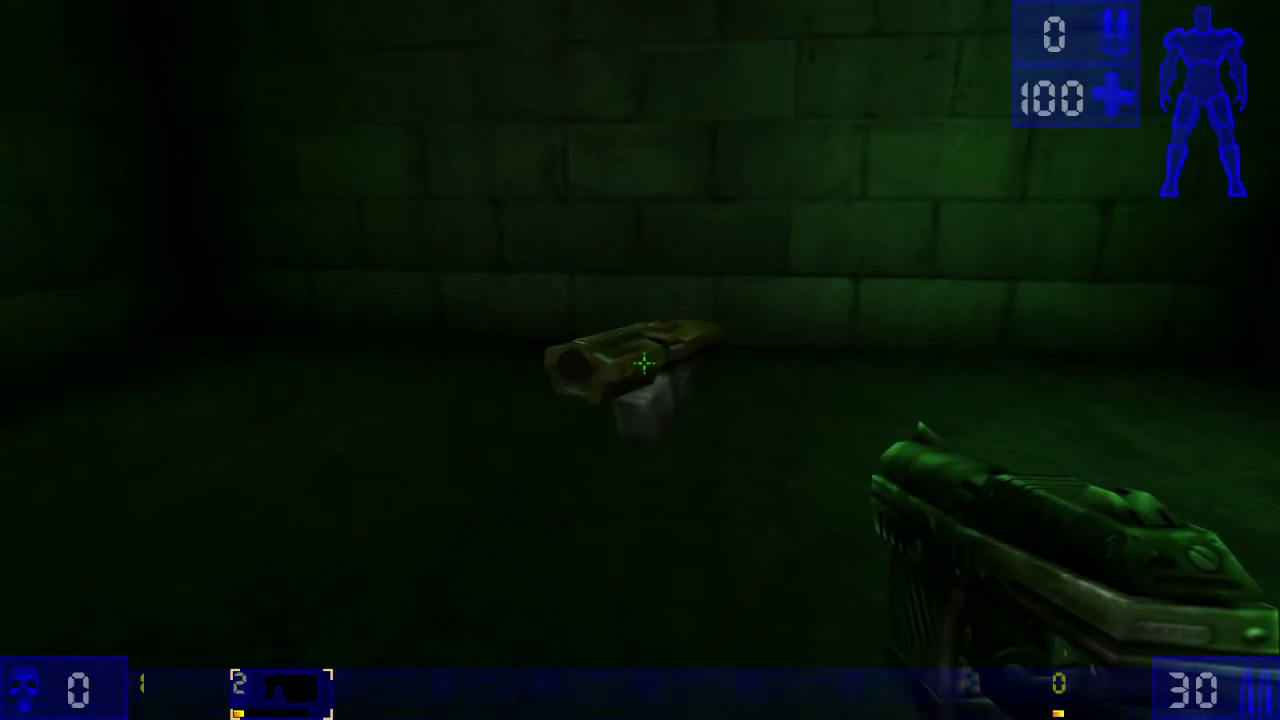
{"action": "key", "text": "w"}
{"action": "key", "text": "w"}
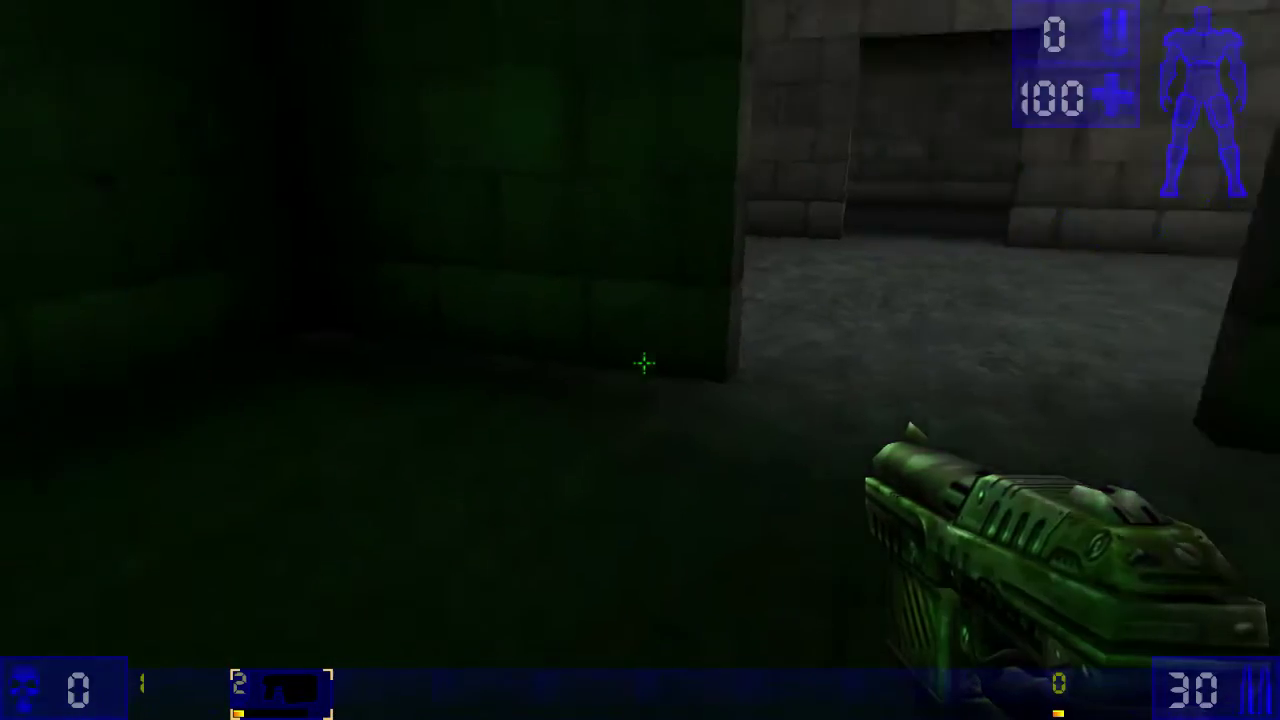
Go to the deep-blue room and examine the lighting on its floor and ceiling
{"action": "key", "text": "w"}
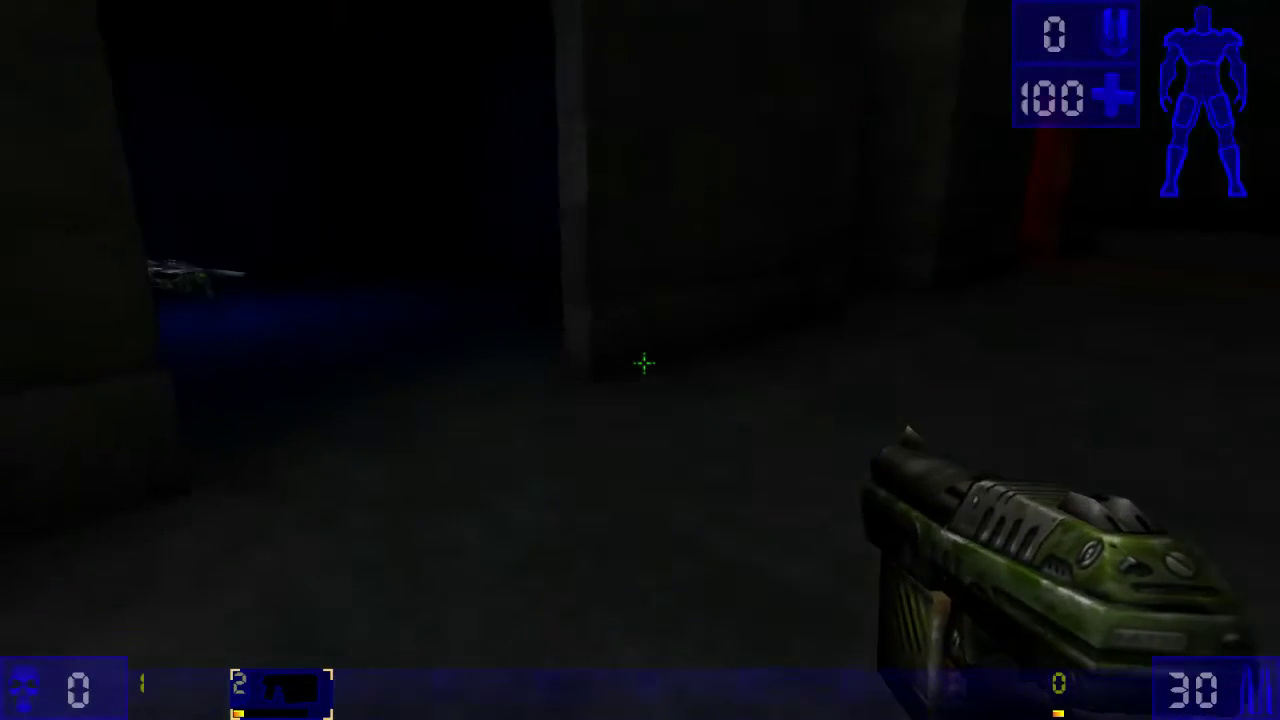
{"action": "key", "text": "w"}
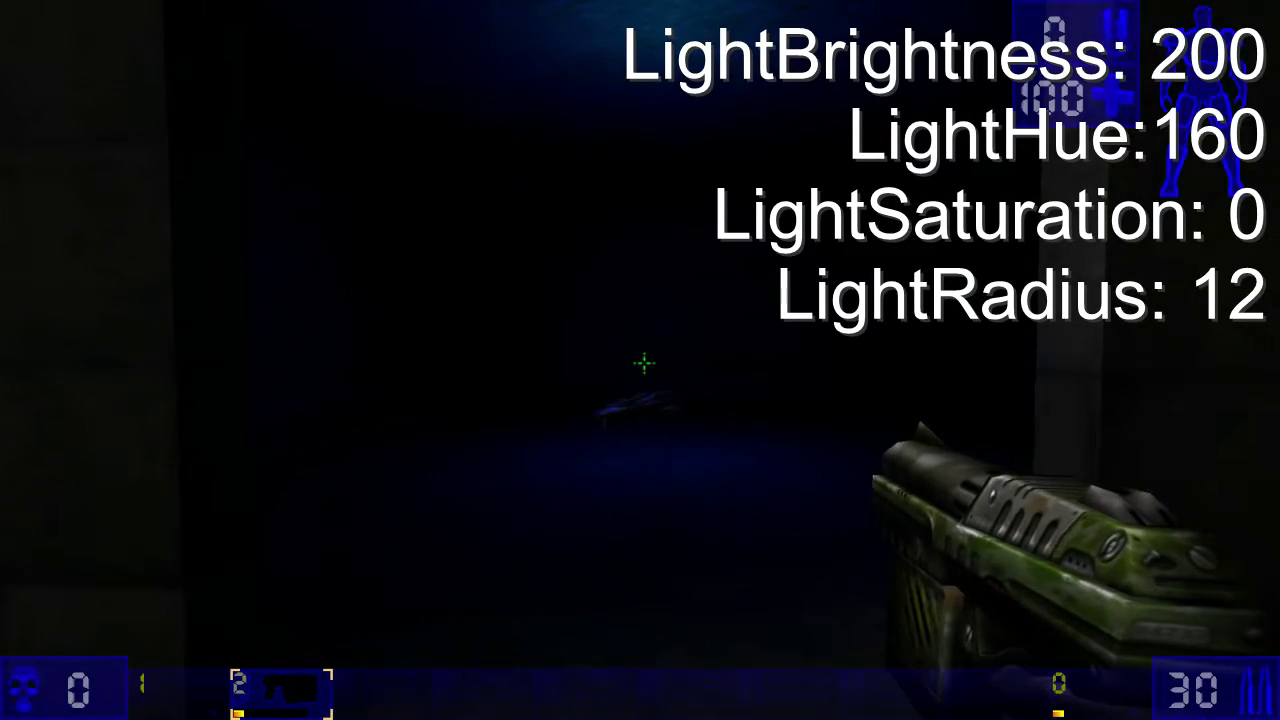
{"action": "key", "text": "w"}
{"action": "key", "text": "w"}
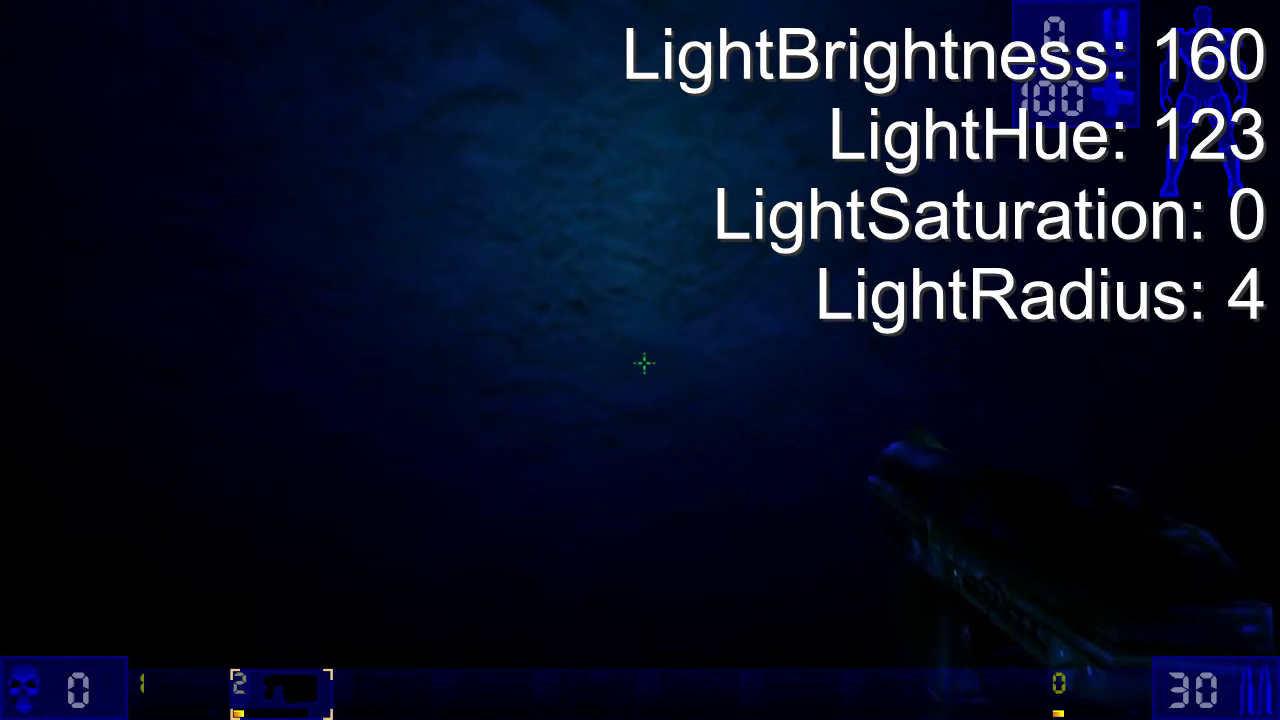
{"action": "key", "text": "s"}
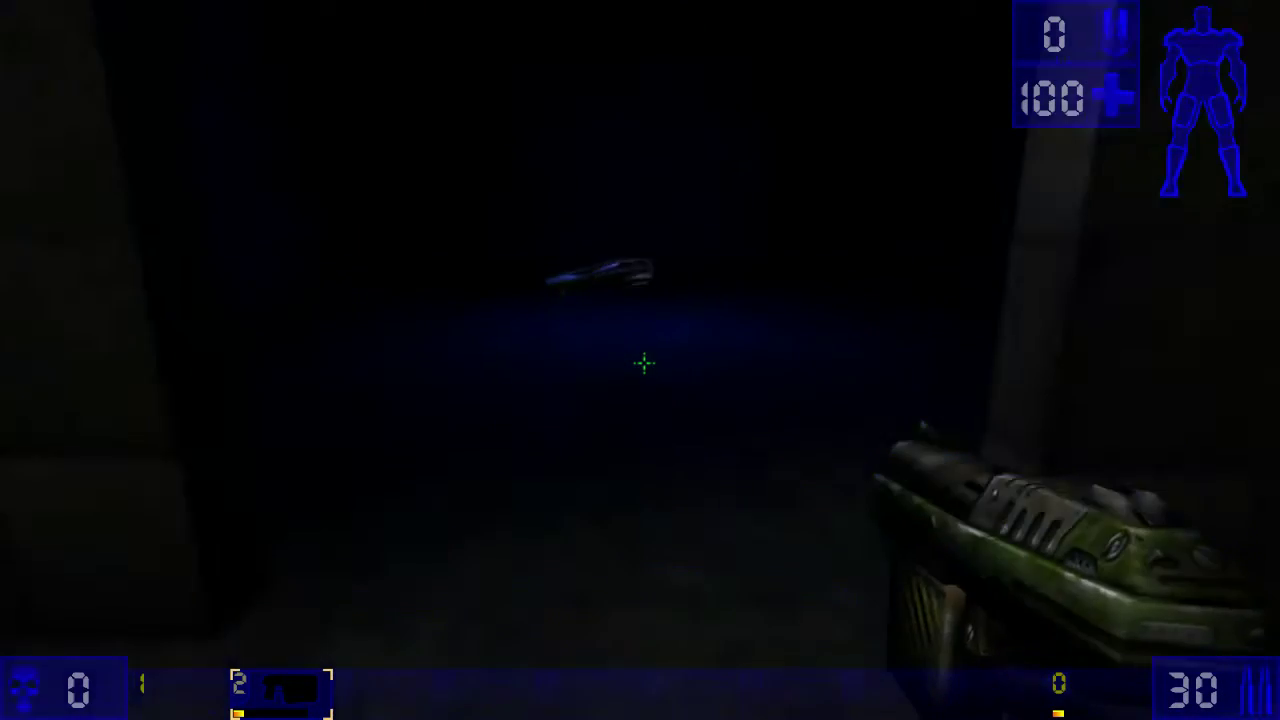
Enter the red-lit room and examine the light on its walls and ceiling
{"action": "key", "text": "w"}
{"action": "key", "text": "w"}
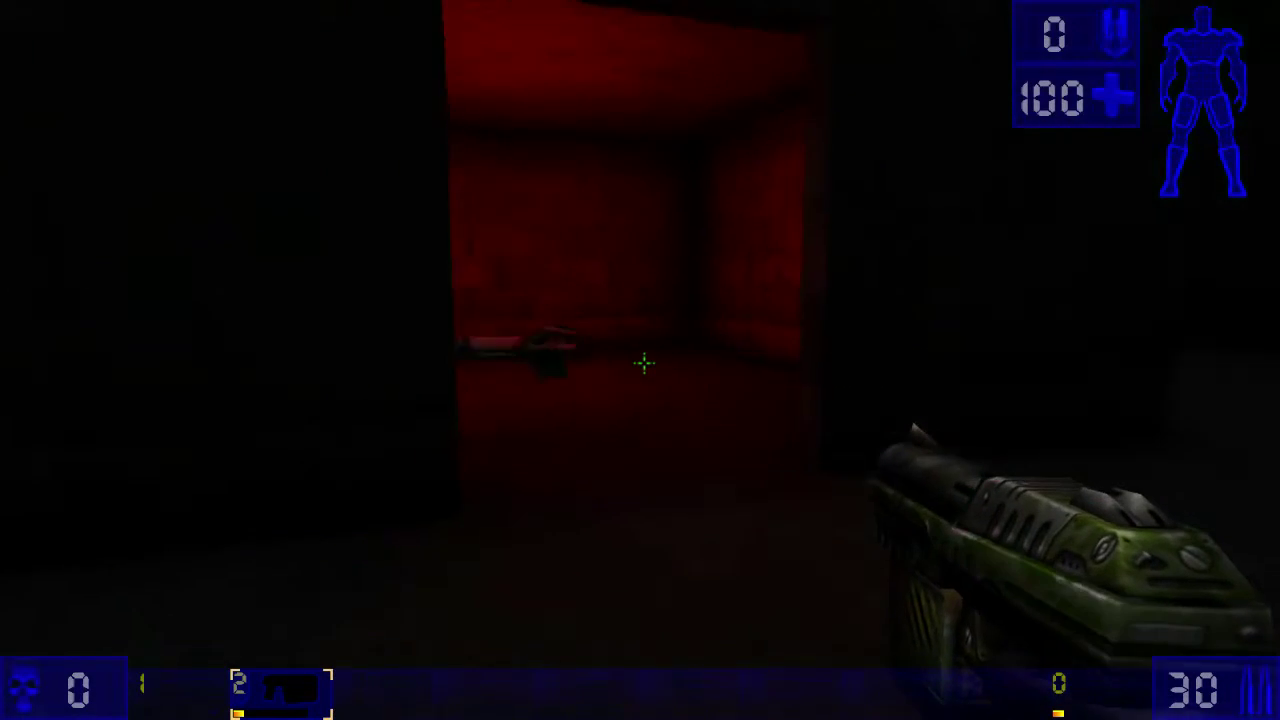
{"action": "key", "text": "w"}
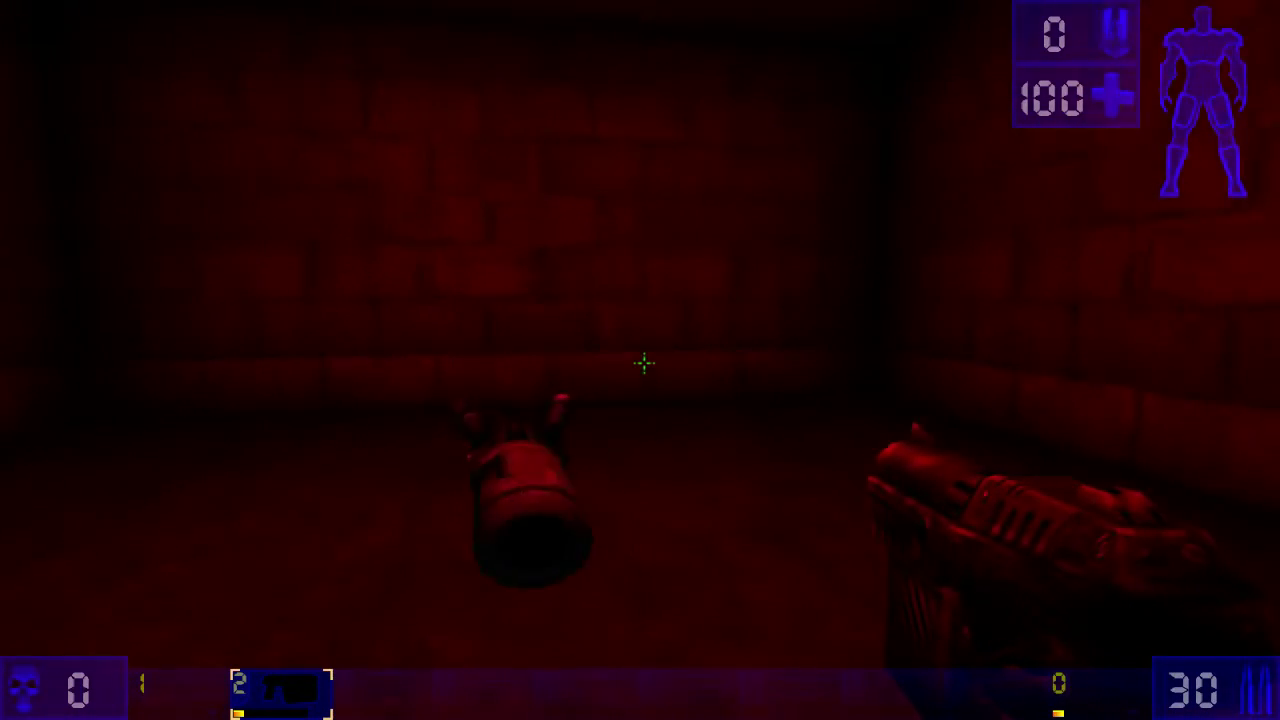
{"action": "key", "text": "s"}
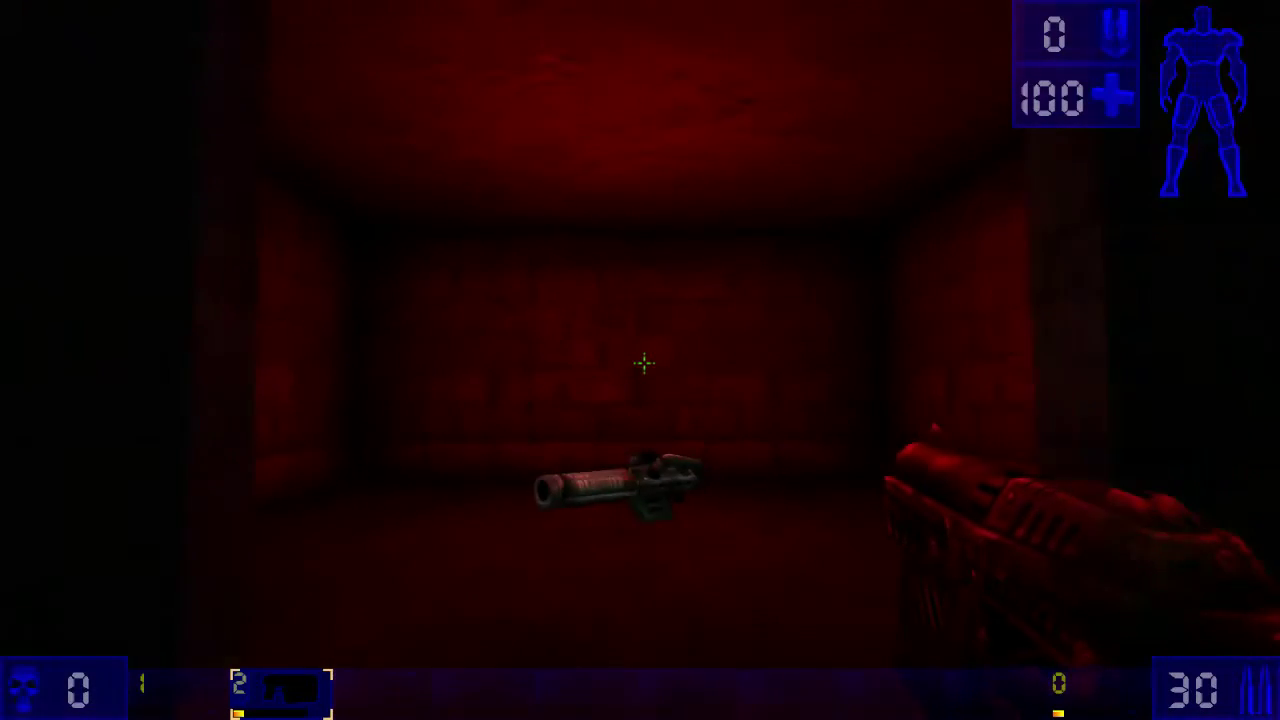
Examine the pale-blue room's lighting and walk on to the dimly lit area with the belt pickup
{"action": "key", "text": "w"}
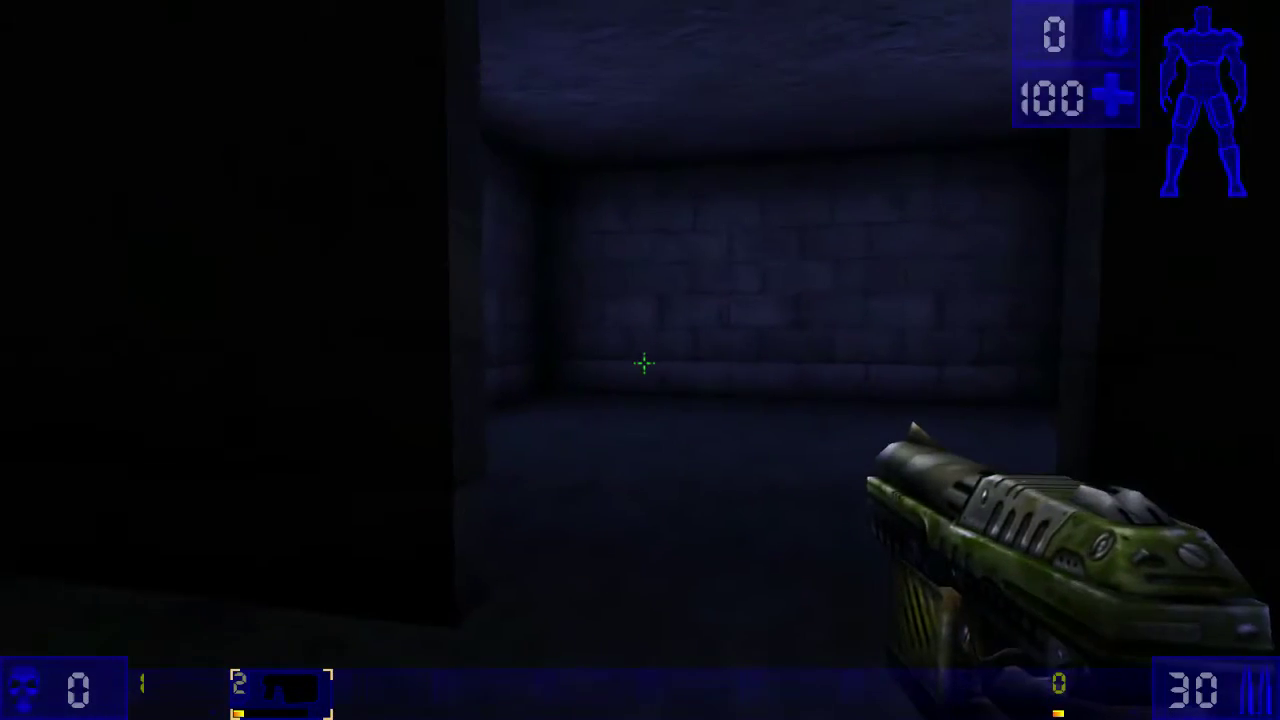
{"action": "key", "text": "s"}
{"action": "key", "text": "w"}
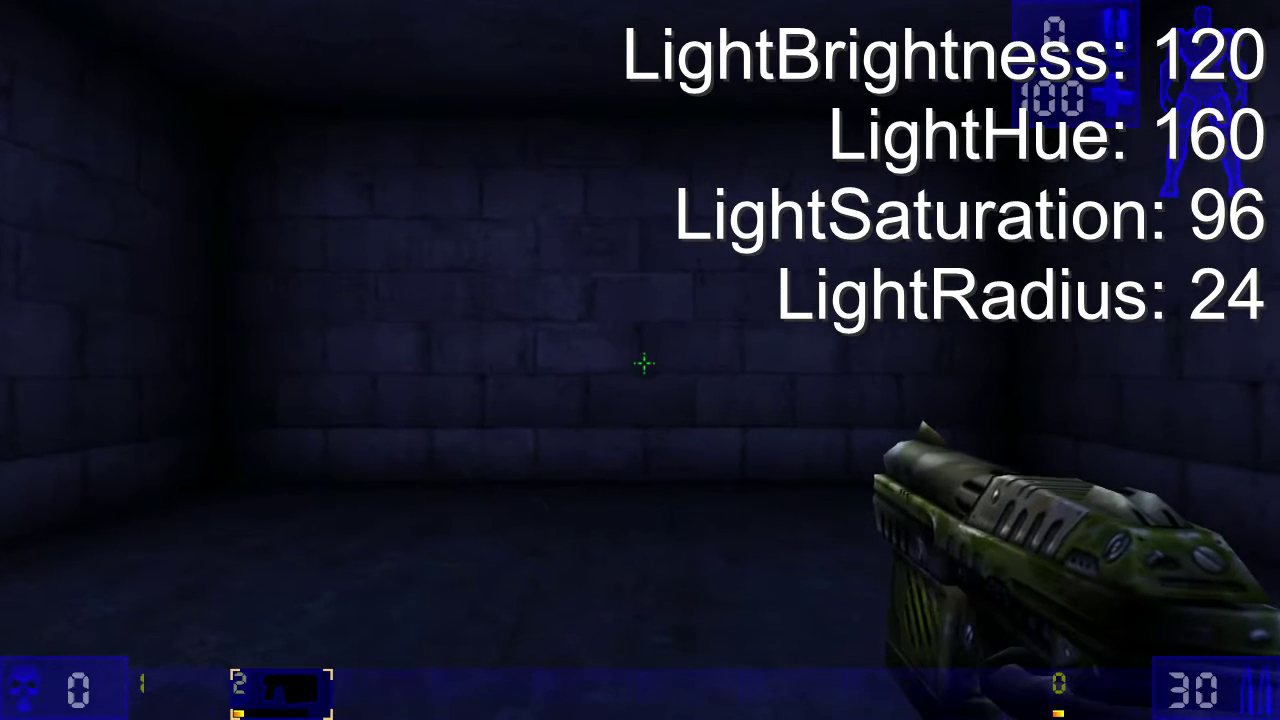
{"action": "key", "text": "w"}
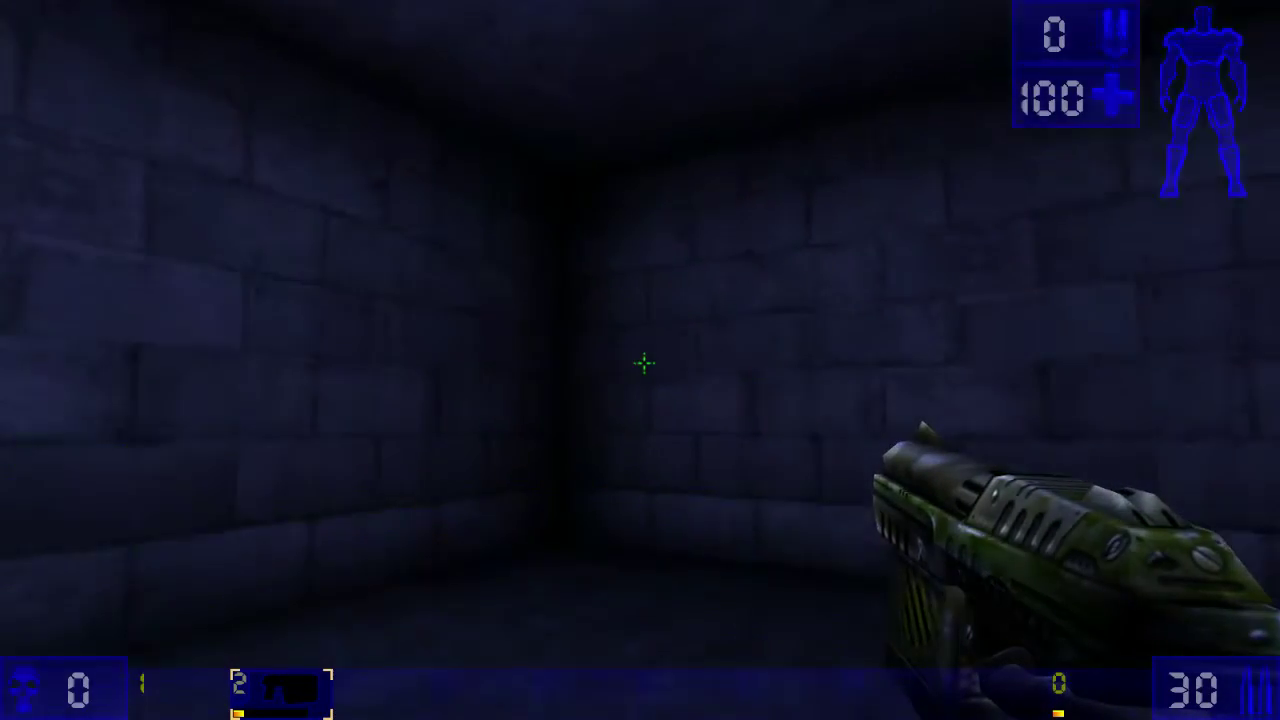
{"action": "key", "text": "w"}
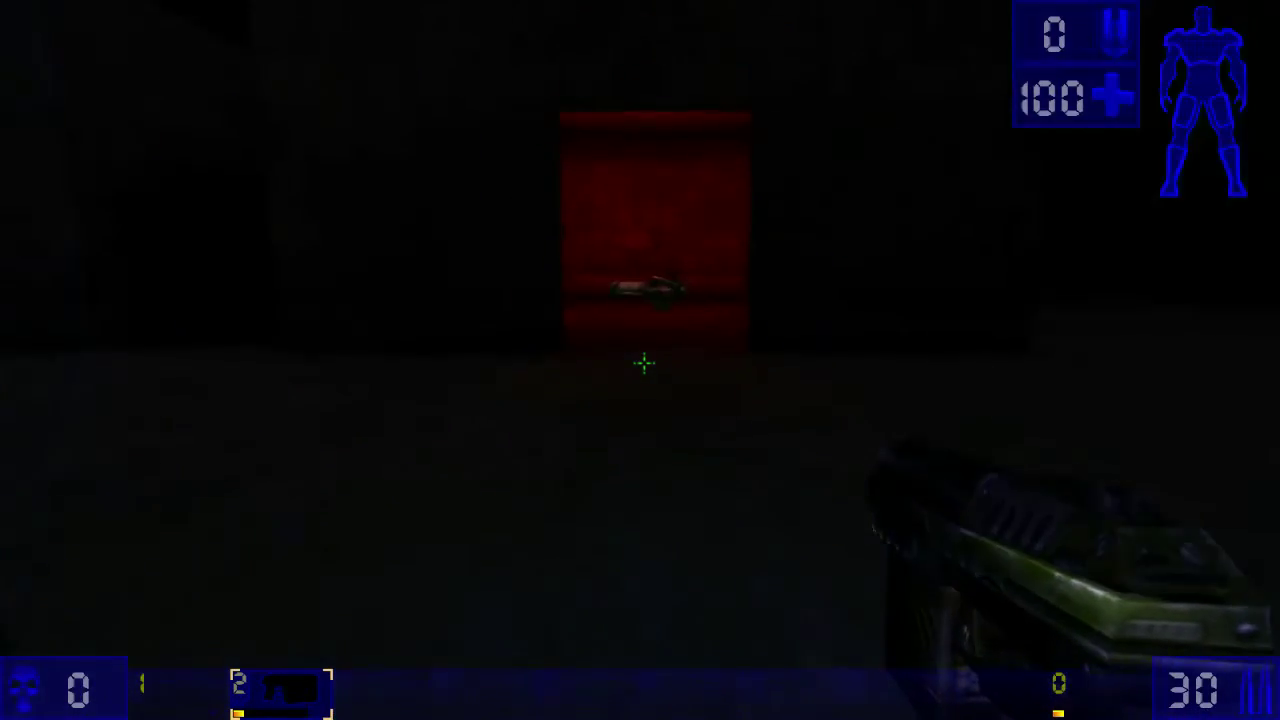
{"action": "key", "text": "w"}
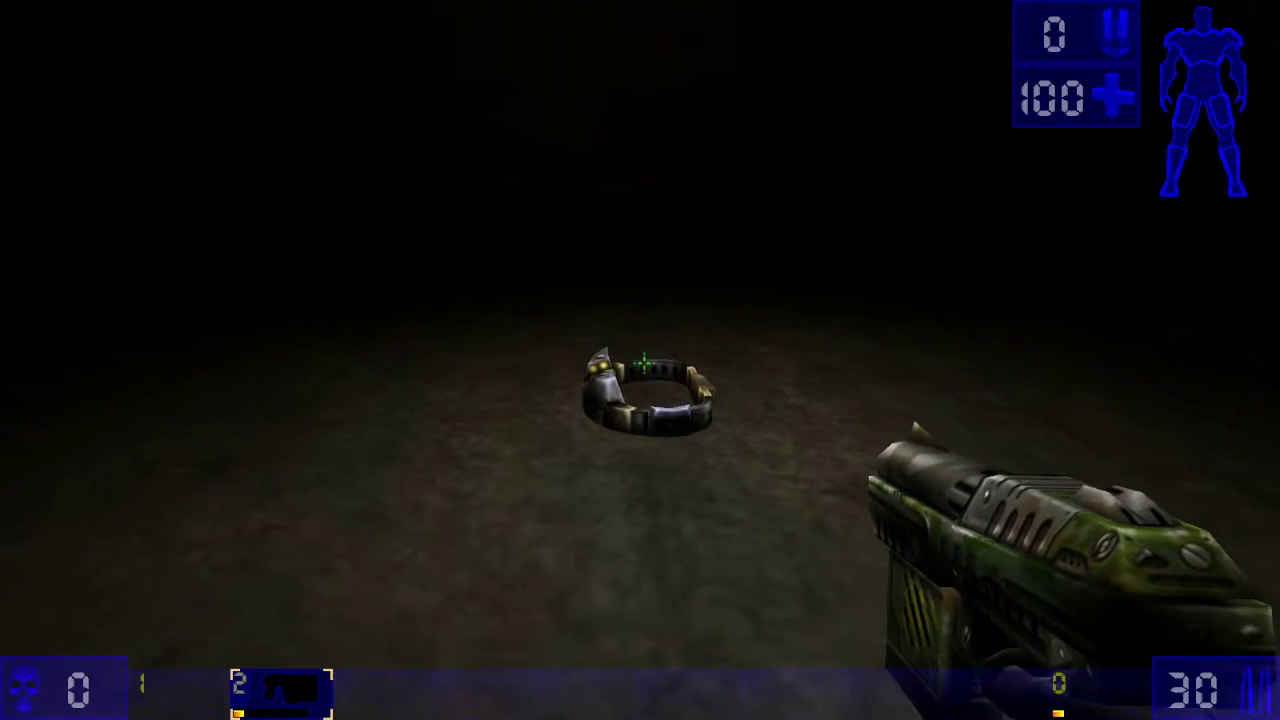
Examine the ceiling and wall lighting in the dim belt-pickup room and walk back out past the other rooms
{"action": "key", "text": "w"}
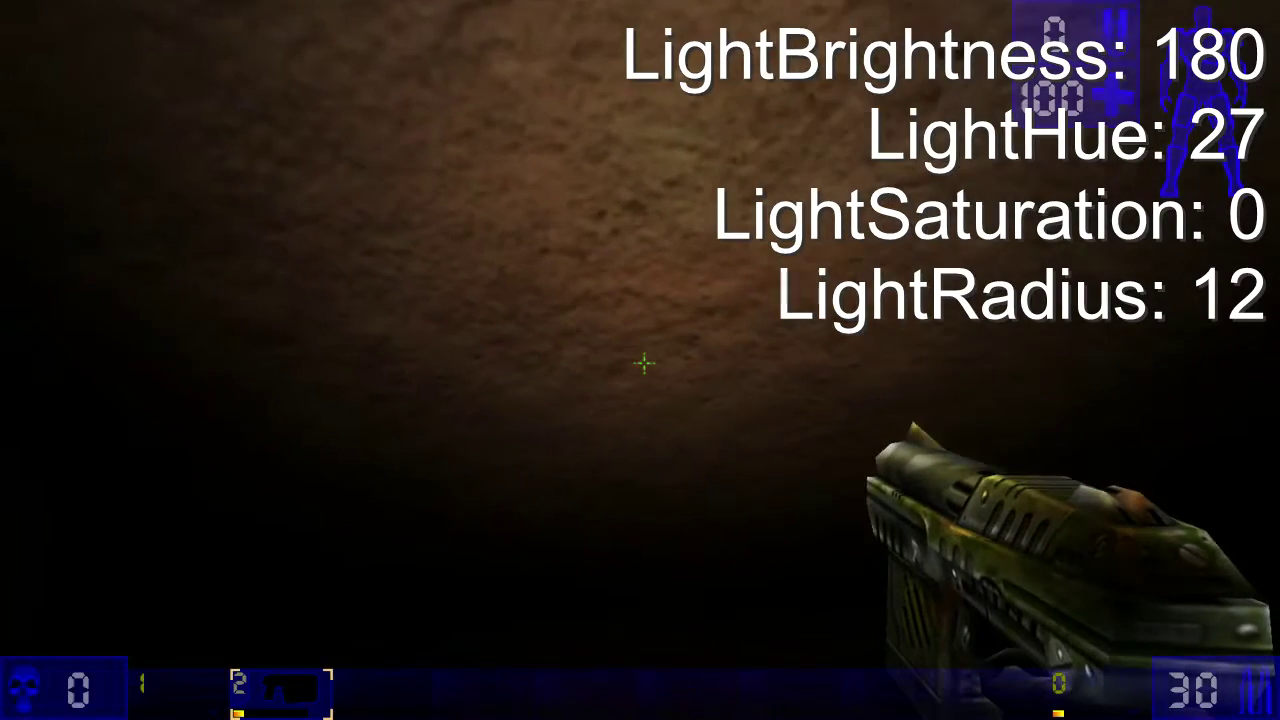
{"action": "key", "text": "s"}
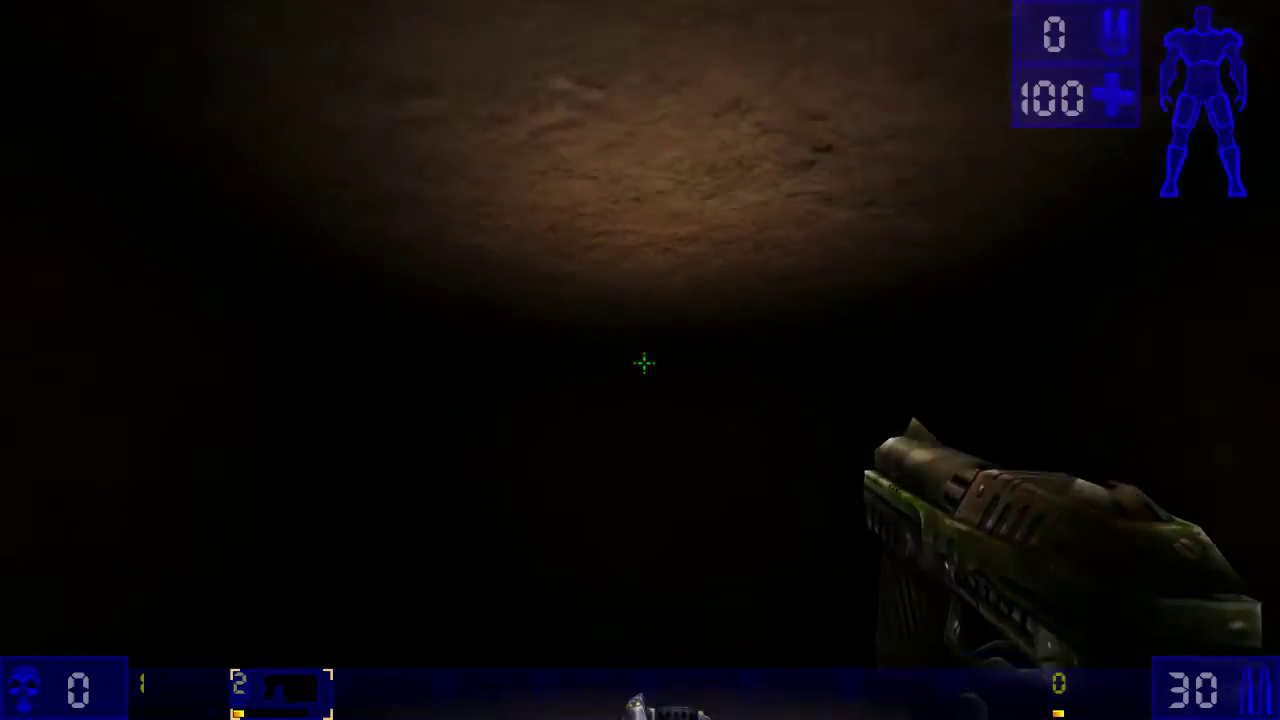
{"action": "key", "text": "w"}
{"action": "key", "text": "w"}
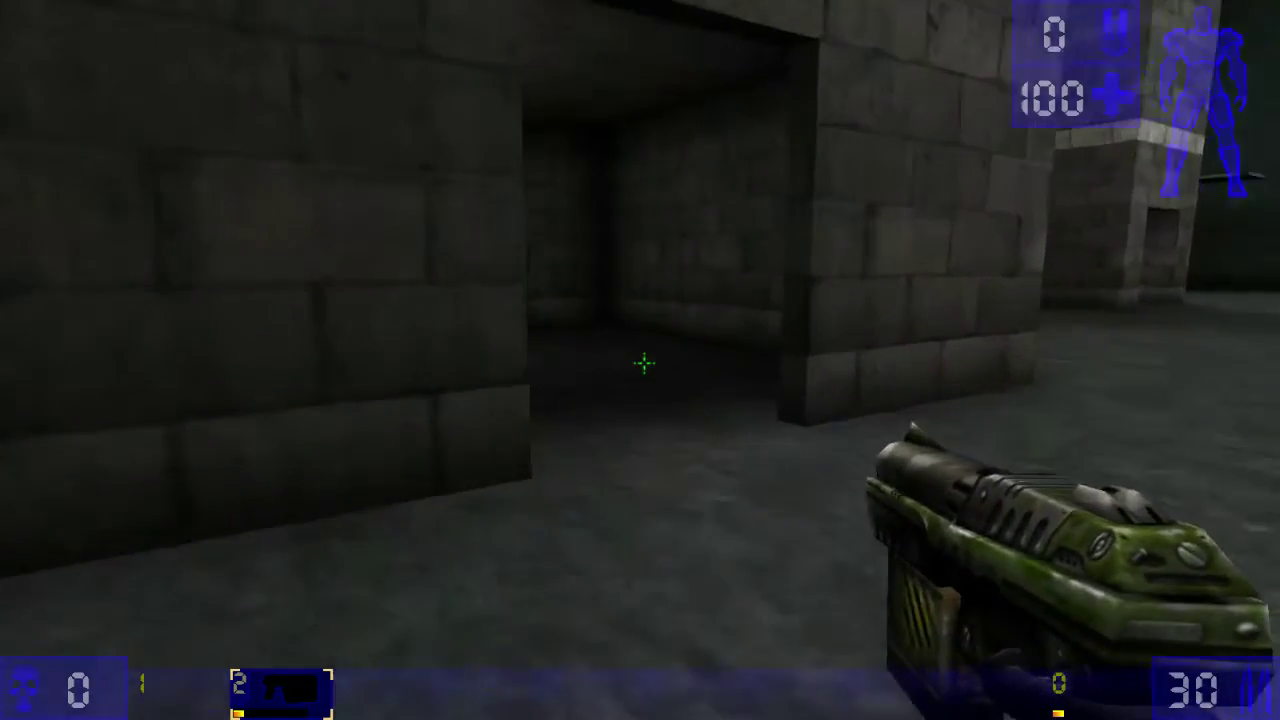
{"action": "key", "text": "w"}
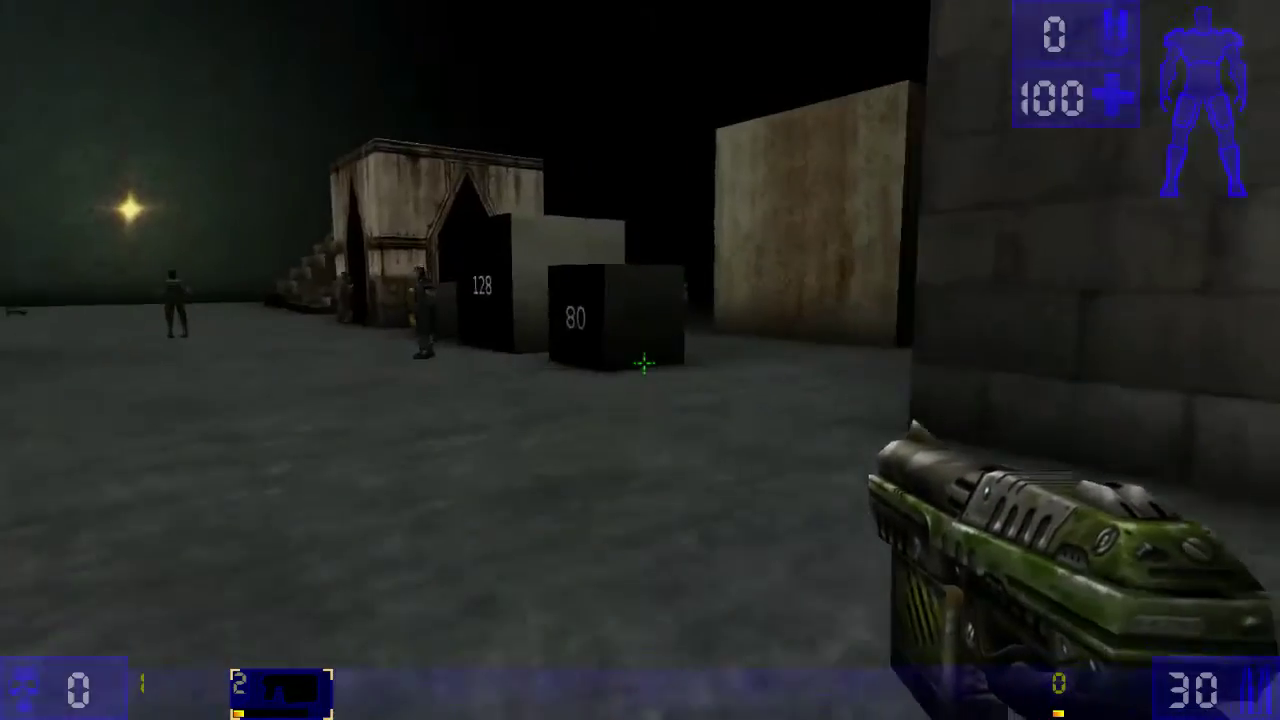
{"action": "key", "text": "w"}
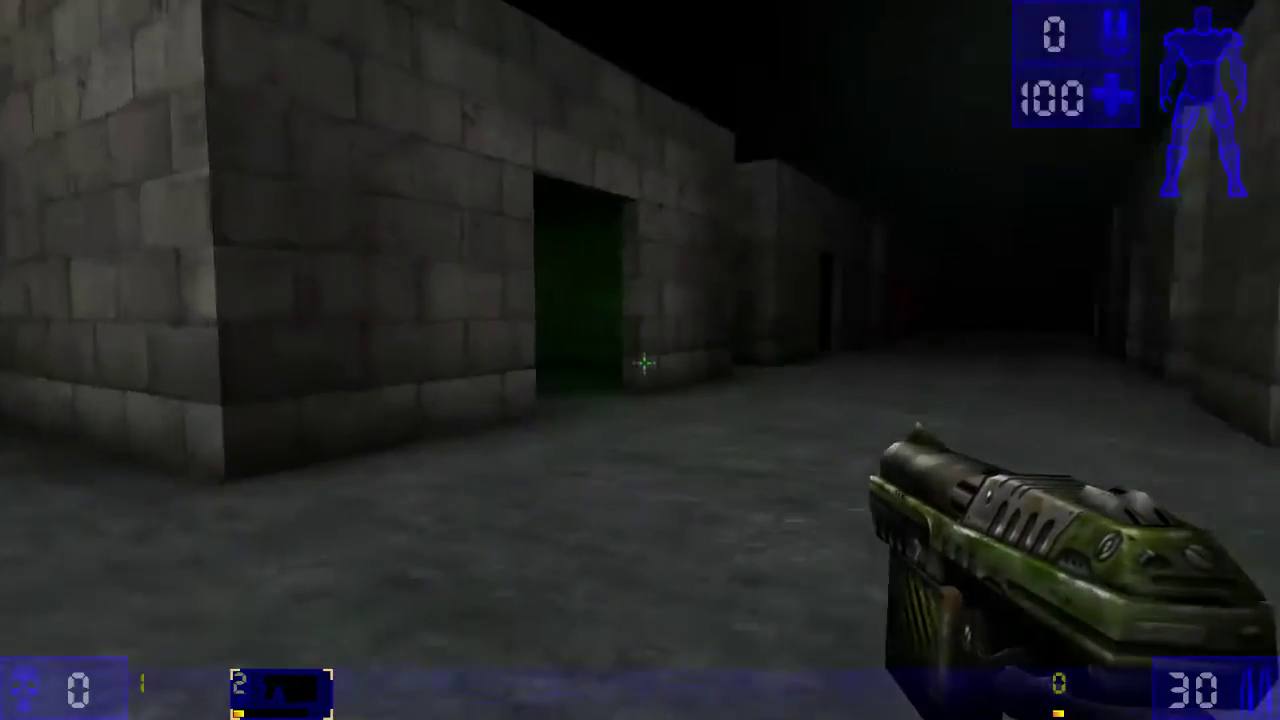
{"action": "key", "text": "w"}
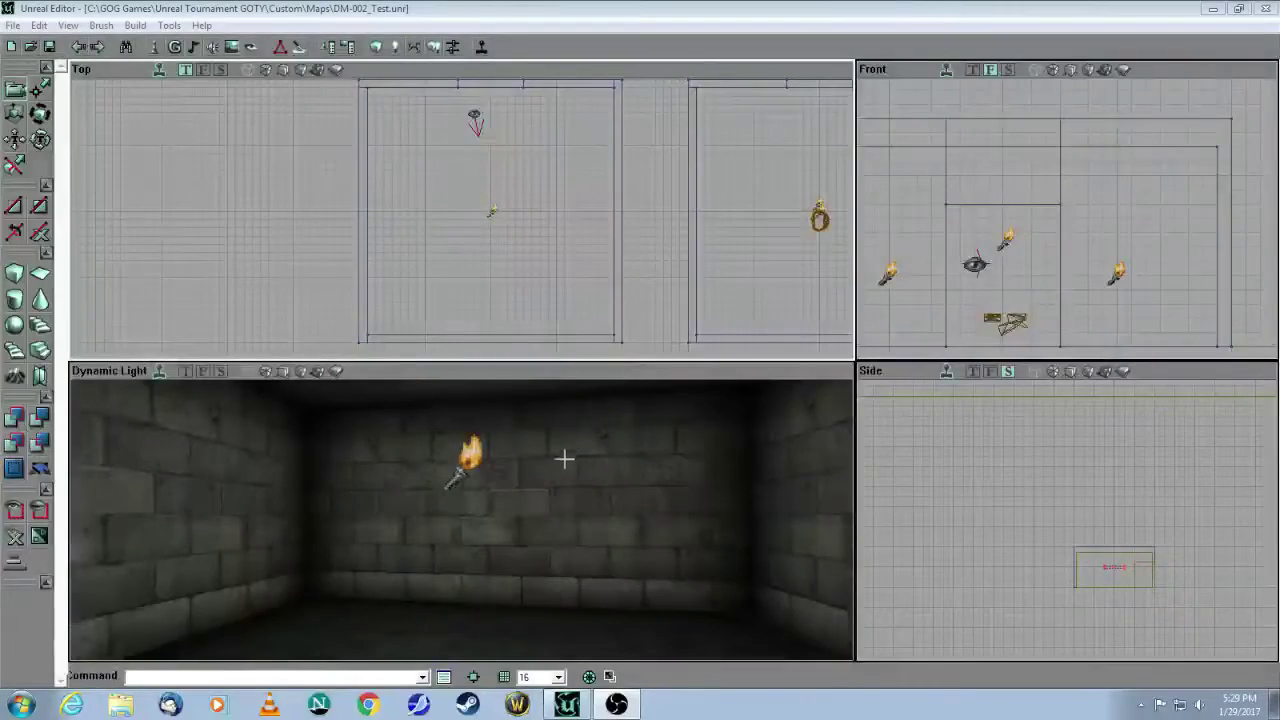
Switch to Unreal Editor and open the properties of one of the lights in the green room
{"action": "left_click_drag", "start_coordinate": [564, 459], "coordinate": [580, 625]}
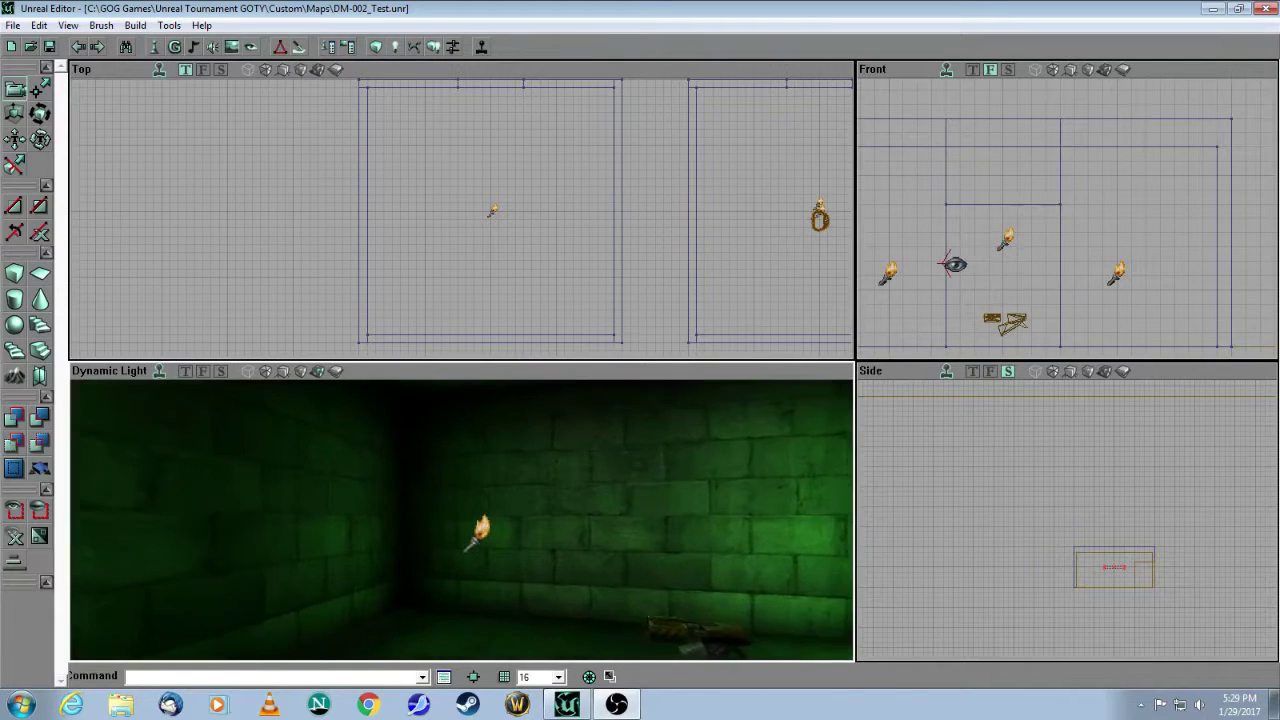
{"action": "left_click_drag", "start_coordinate": [561, 486], "coordinate": [561, 466]}
{"action": "left_click", "coordinate": [463, 527]}
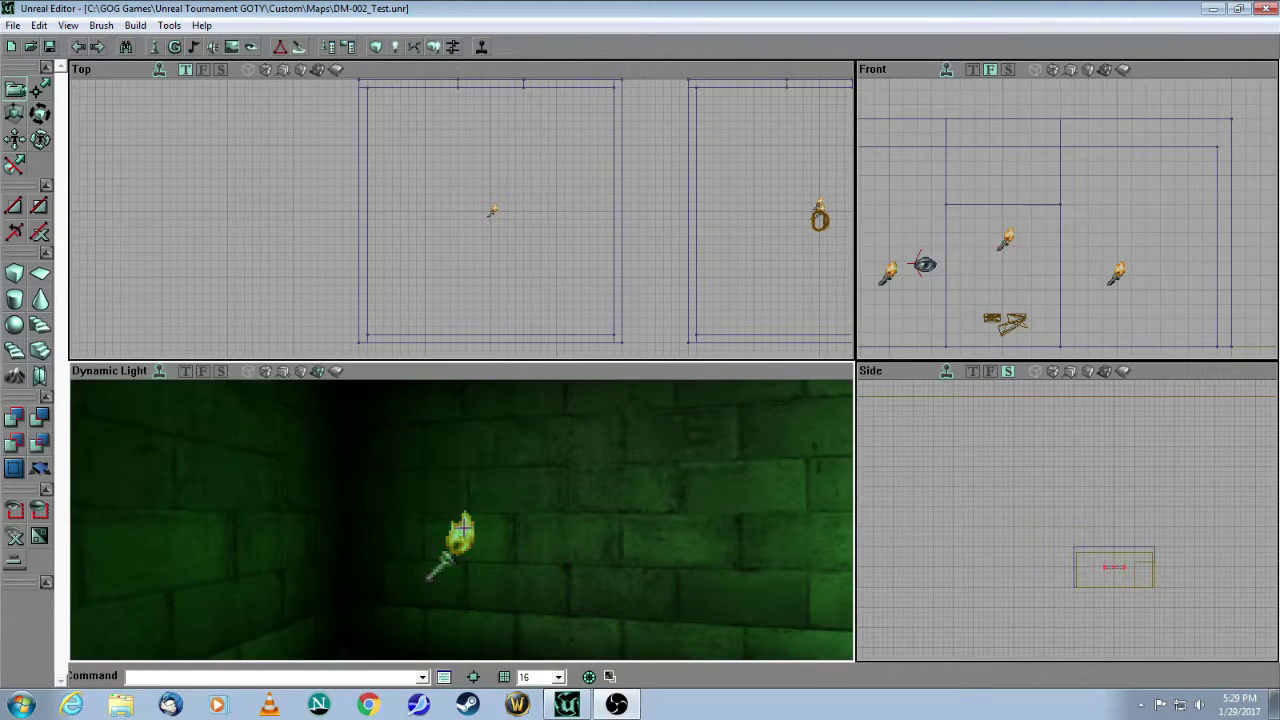
{"action": "right_click", "coordinate": [464, 540]}
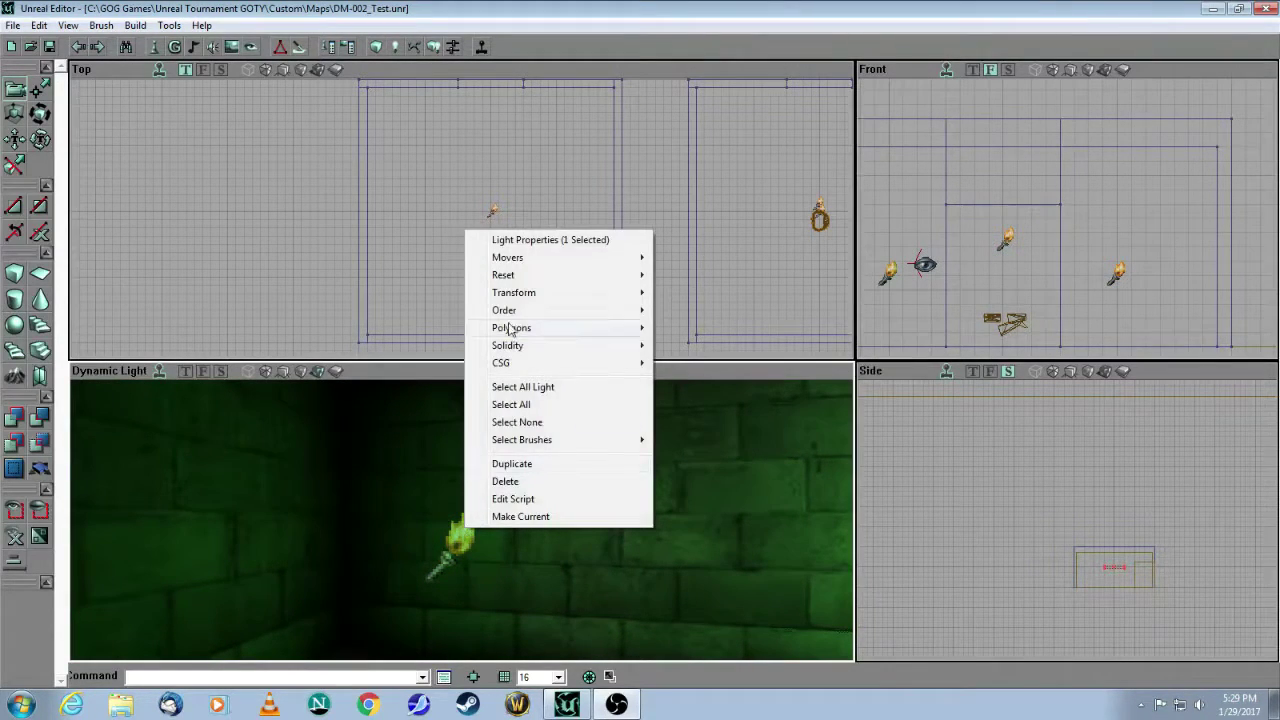
{"action": "left_click", "coordinate": [514, 237]}
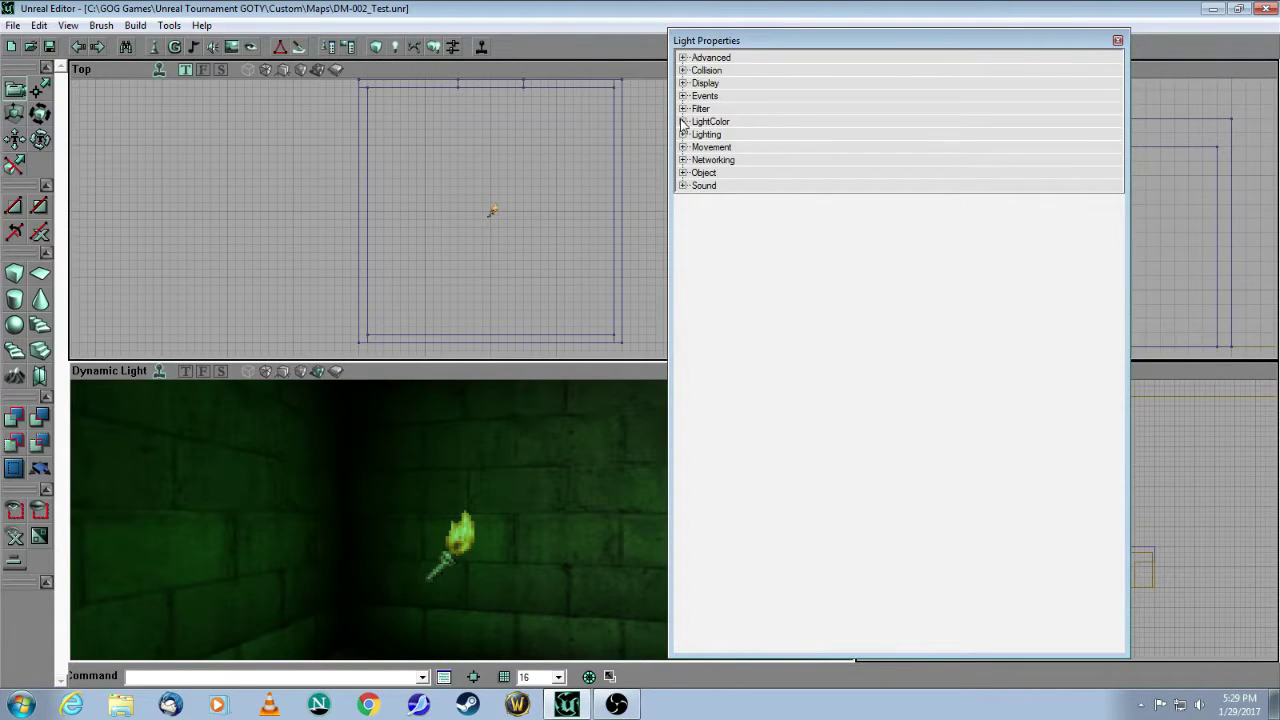
Review the light's LightColor and Lighting settings, including LightRadius and bCorona, and close its properties
{"action": "left_click", "coordinate": [684, 121]}
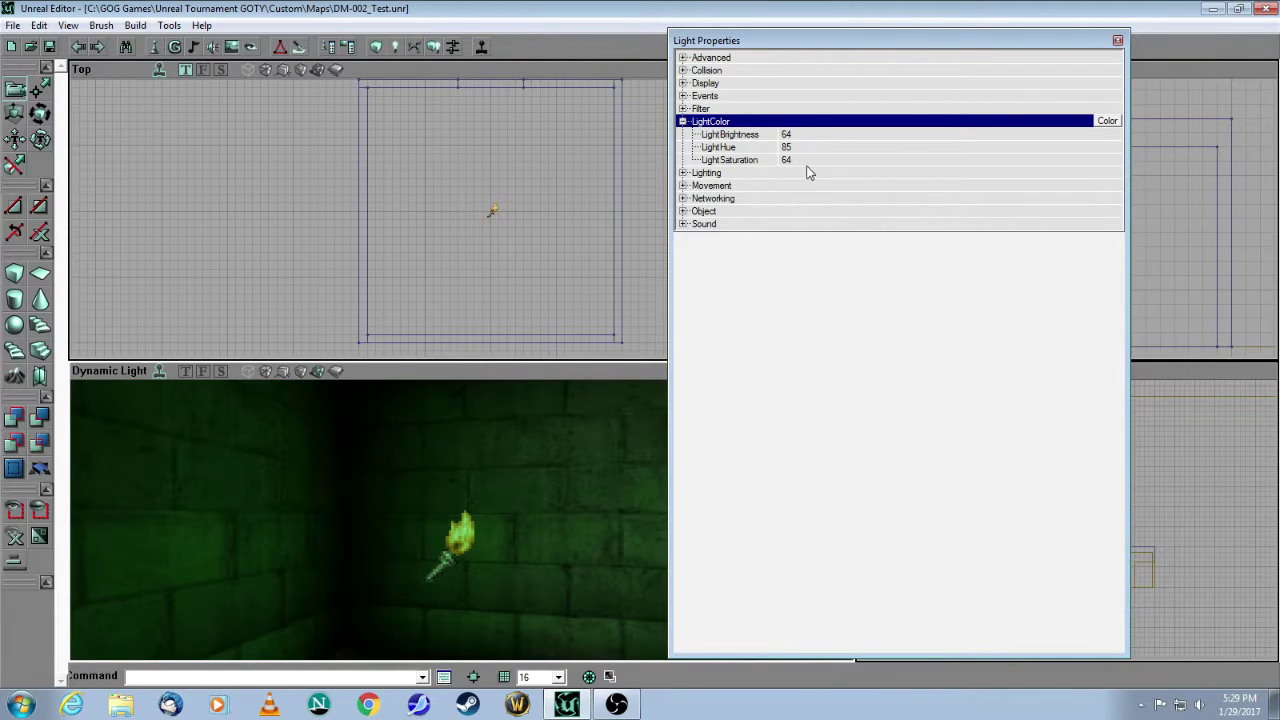
{"action": "left_click", "coordinate": [682, 174]}
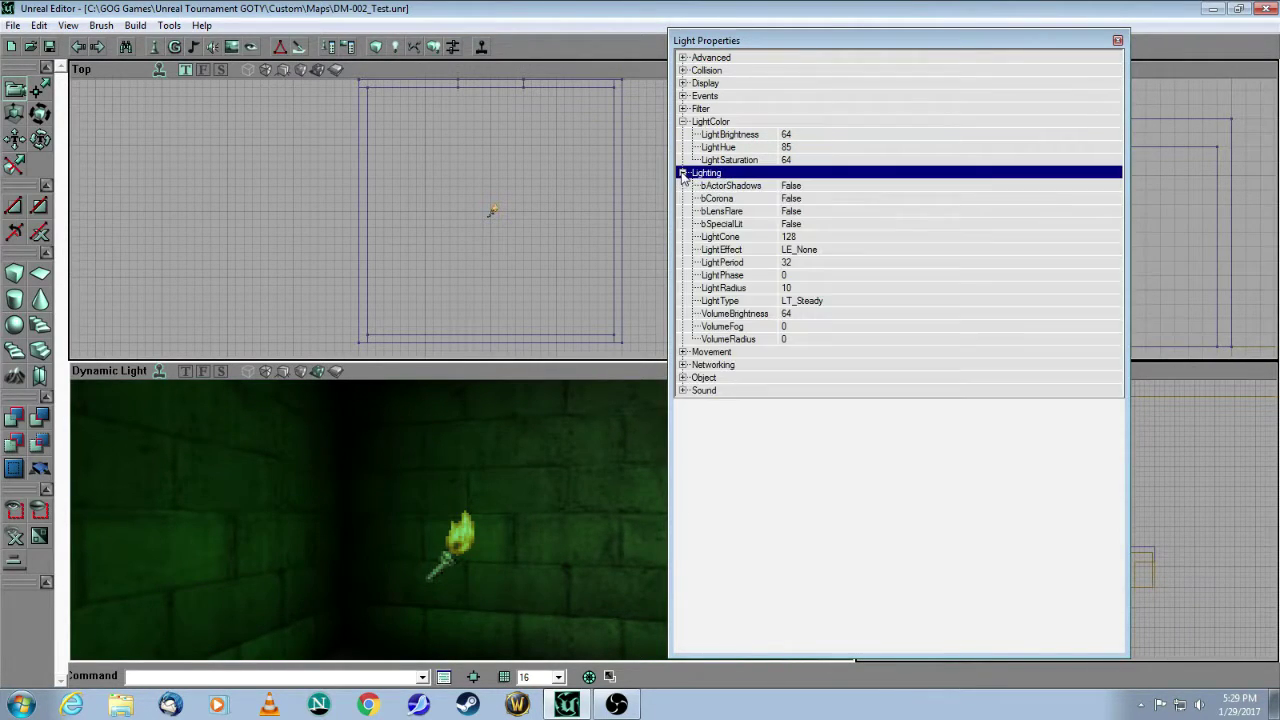
{"action": "left_click", "coordinate": [802, 289]}
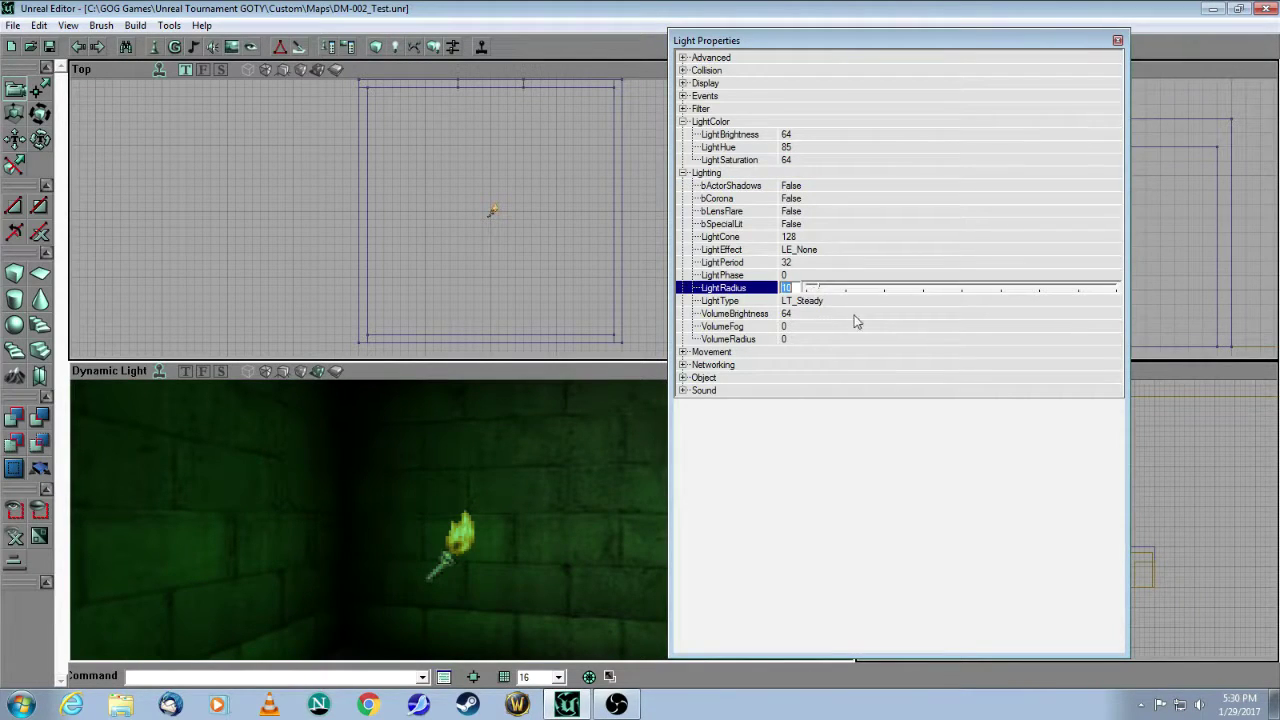
{"action": "left_click", "coordinate": [965, 199]}
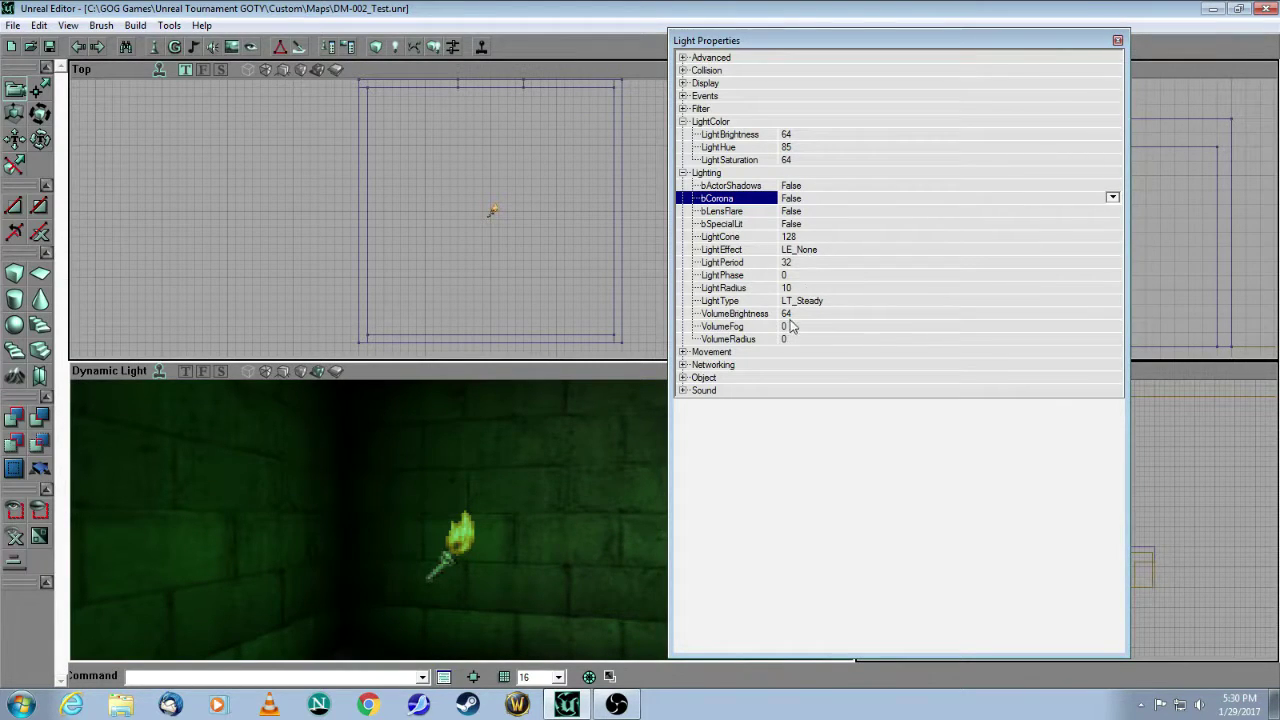
{"action": "left_click", "coordinate": [1117, 43]}
Examine how the two lights in the green room are positioned and how they illuminate its walls
{"action": "left_click_drag", "start_coordinate": [461, 520], "coordinate": [524, 468]}
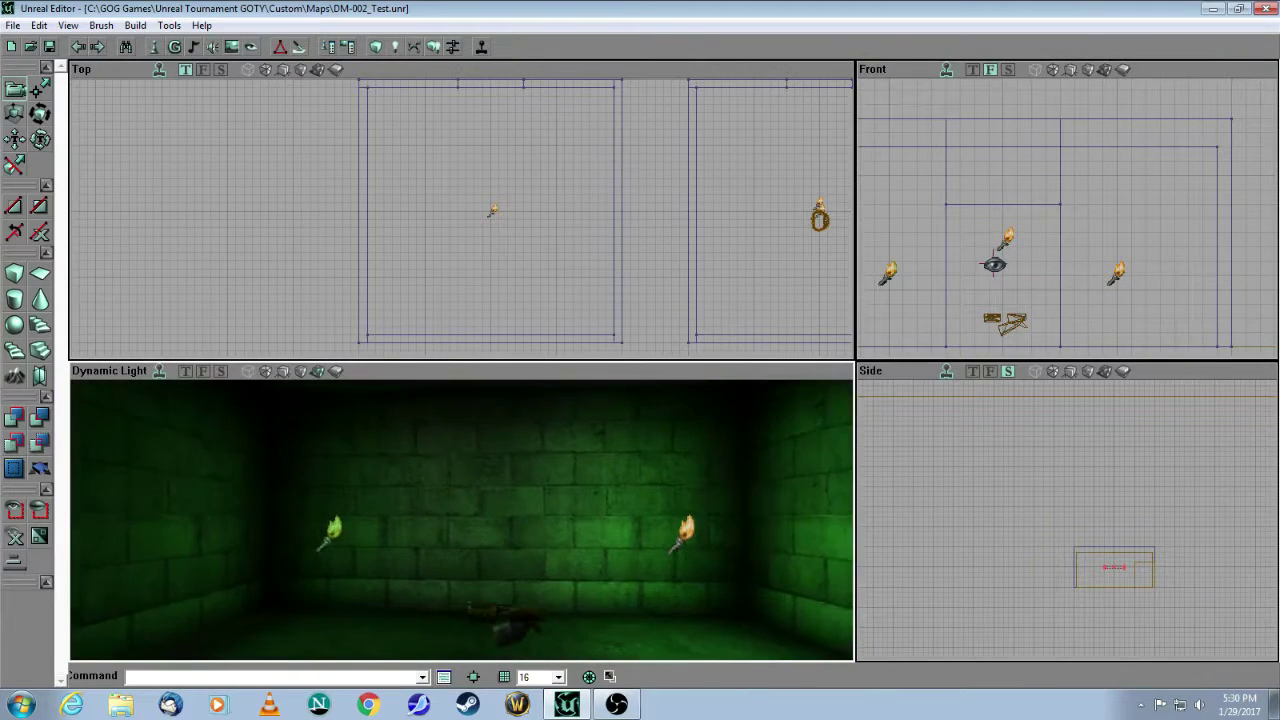
{"action": "left_click_drag", "start_coordinate": [283, 492], "coordinate": [295, 492]}
{"action": "mouse_move", "coordinate": [460, 520]}
{"action": "left_mouse_down"}
{"action": "mouse_move", "coordinate": [464, 500]}
{"action": "mouse_move", "coordinate": [465, 532]}
{"action": "left_mouse_up"}
{"action": "left_click_drag", "start_coordinate": [310, 492], "coordinate": [310, 484]}
{"action": "left_click_drag", "start_coordinate": [462, 520], "coordinate": [464, 497]}
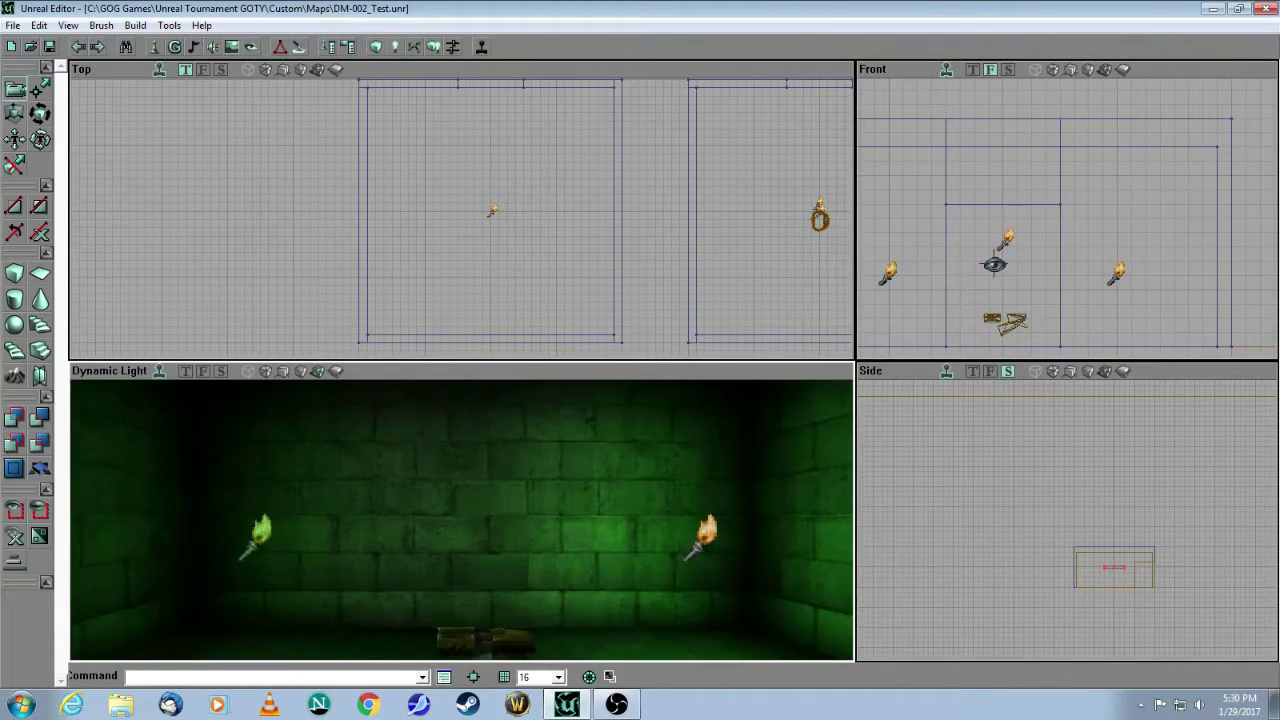
{"action": "left_click_drag", "start_coordinate": [310, 472], "coordinate": [296, 484]}
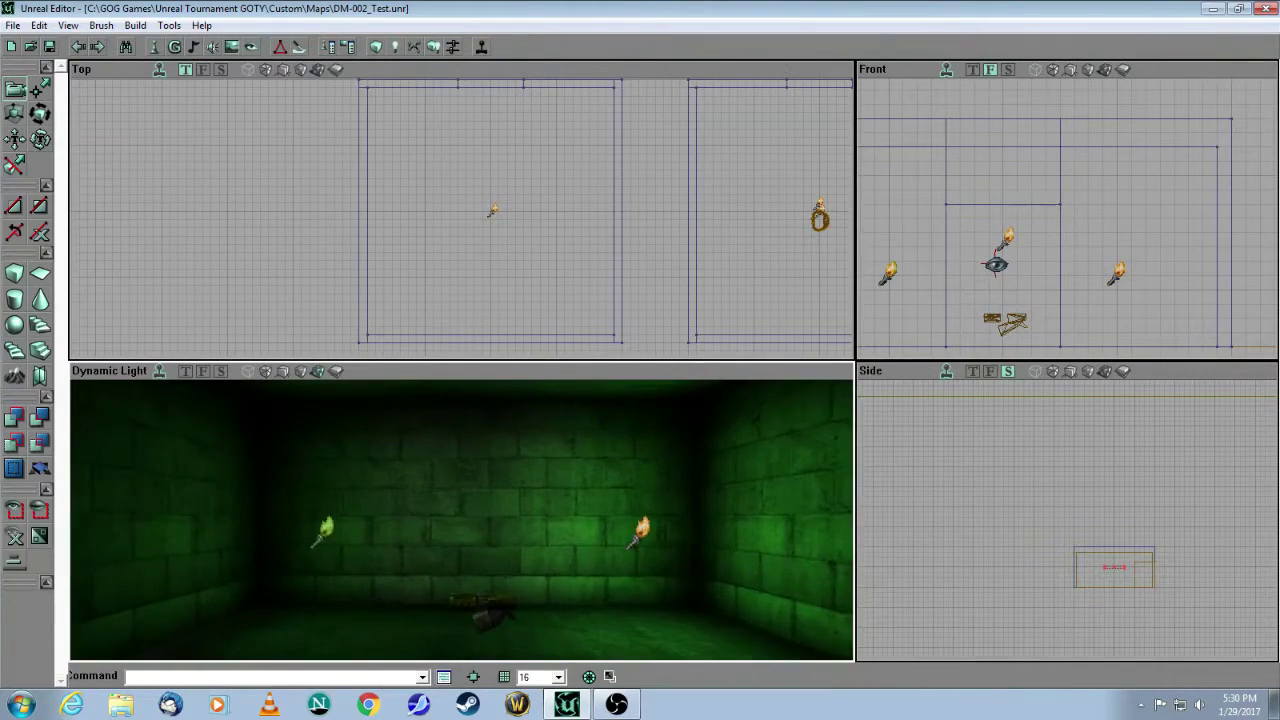
Compare the light placement in the deep-blue, red, pale-blue and belt-pickup rooms
{"action": "left_click_drag", "start_coordinate": [462, 520], "coordinate": [400, 480]}
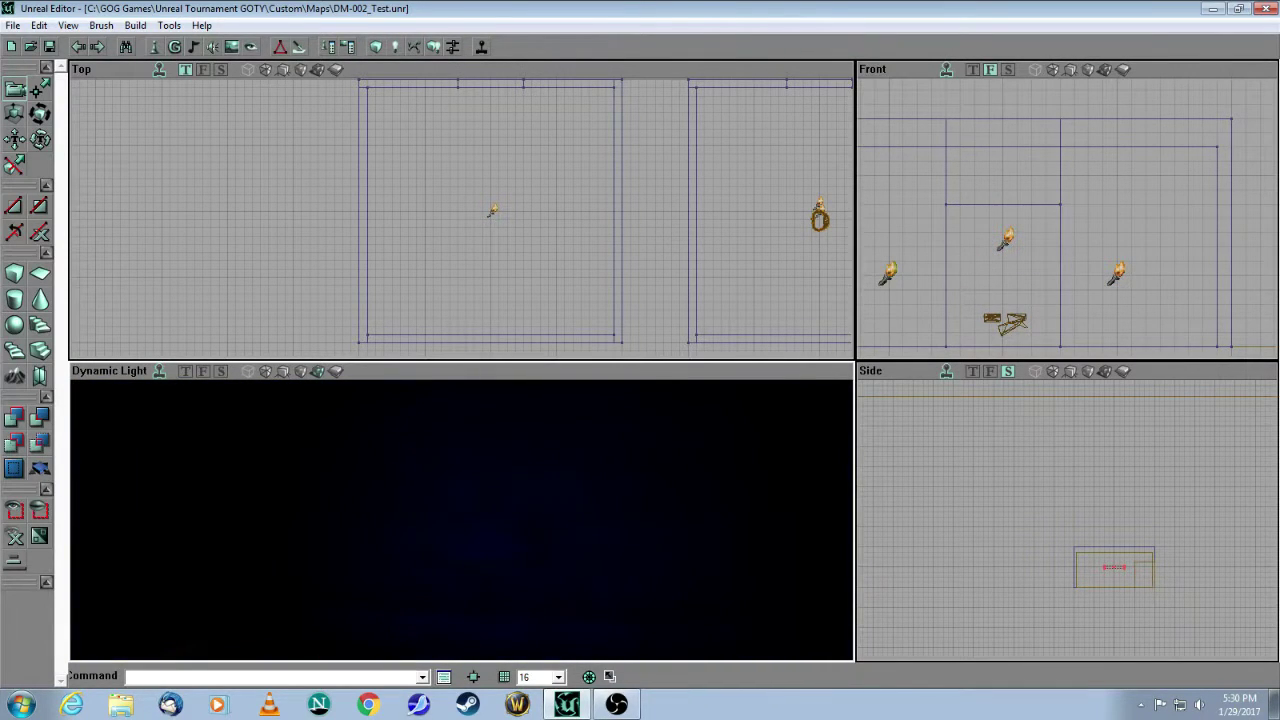
{"action": "left_click_drag", "start_coordinate": [462, 520], "coordinate": [480, 415]}
{"action": "left_click_drag", "start_coordinate": [390, 472], "coordinate": [380, 470]}
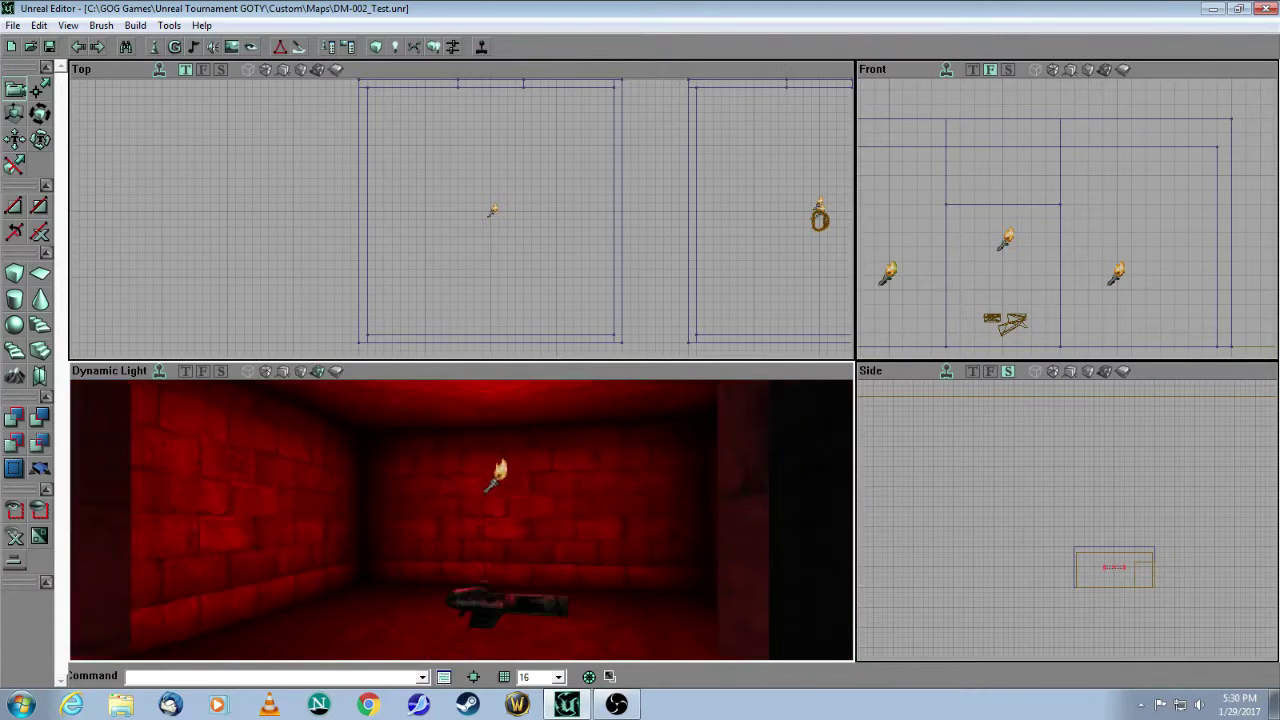
{"action": "left_click_drag", "start_coordinate": [461, 520], "coordinate": [325, 517]}
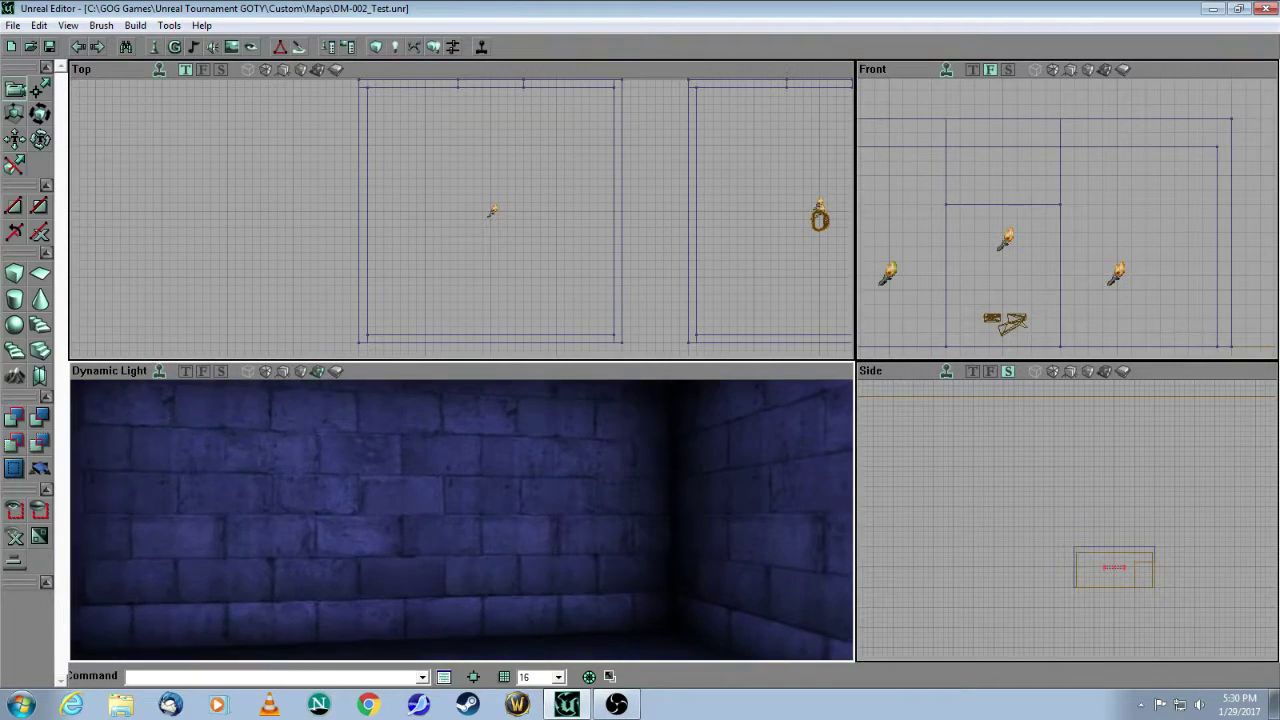
{"action": "key", "text": "Right"}
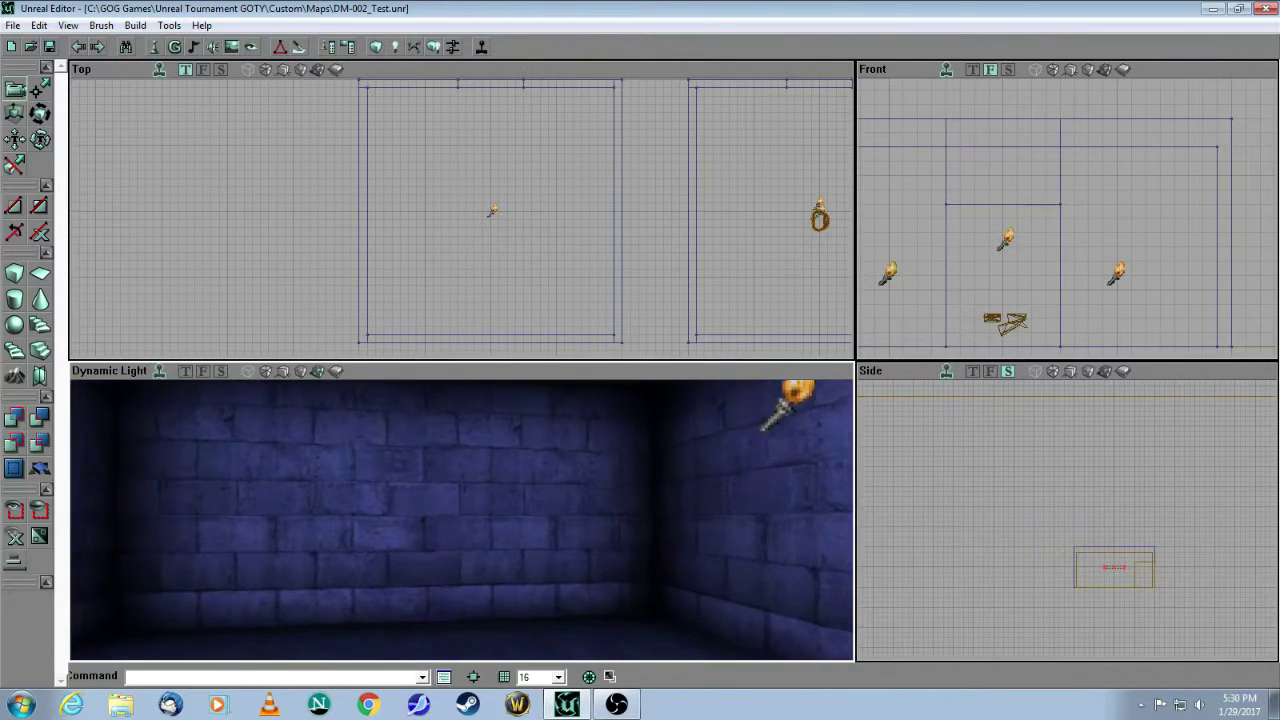
{"action": "left_click_drag", "start_coordinate": [461, 520], "coordinate": [450, 480]}
{"action": "key", "text": "Down"}
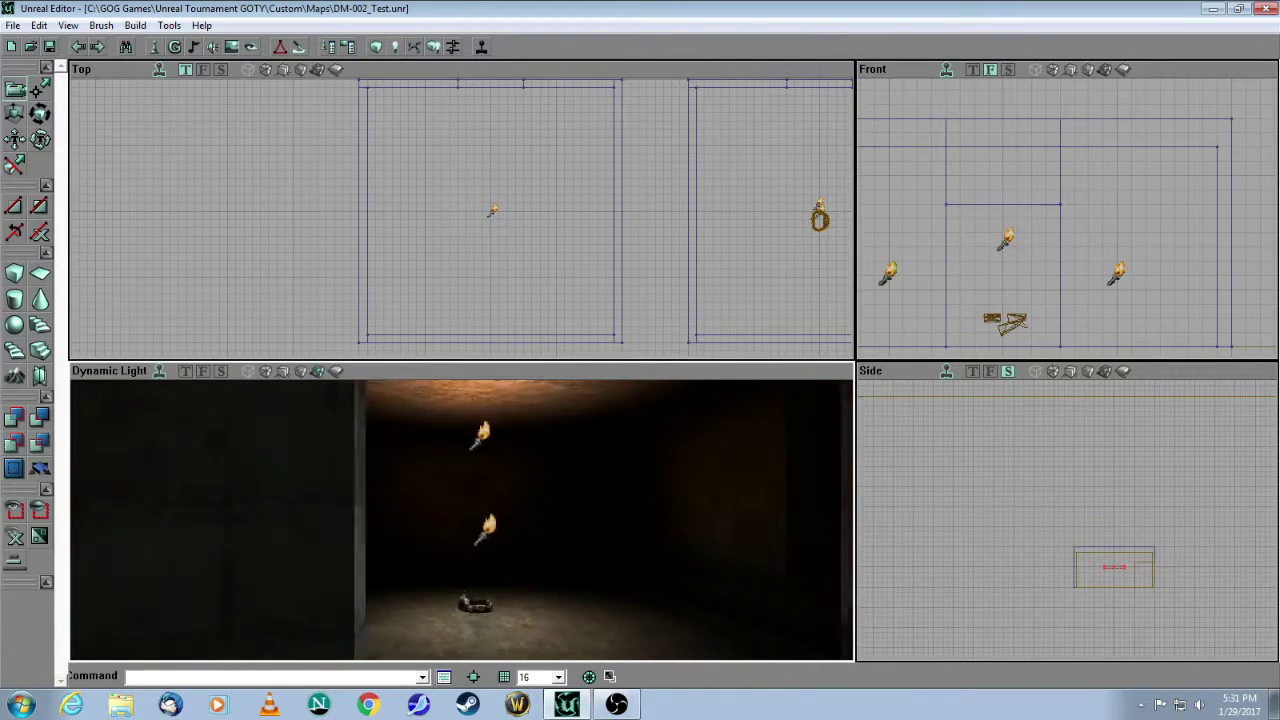
Review the LightColor and Lighting settings of the light in the plain grey stone room and close its properties
{"action": "key", "text": "Up"}
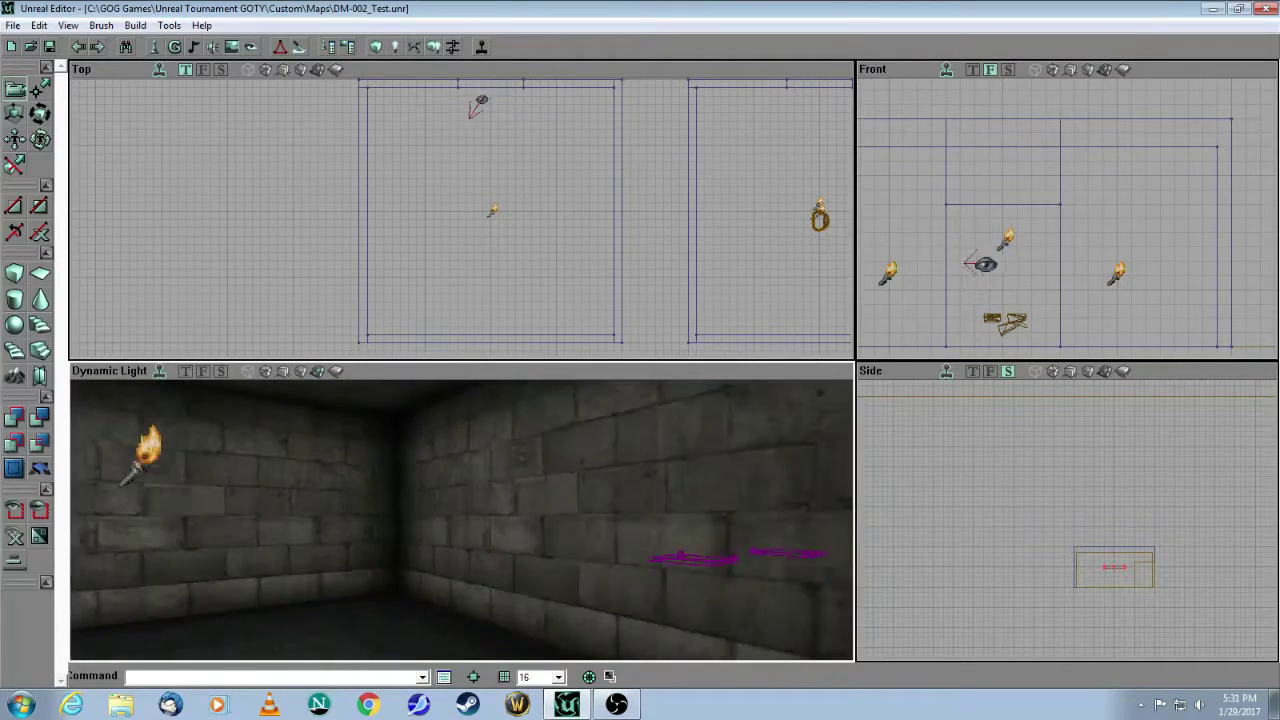
{"action": "key", "text": "Up"}
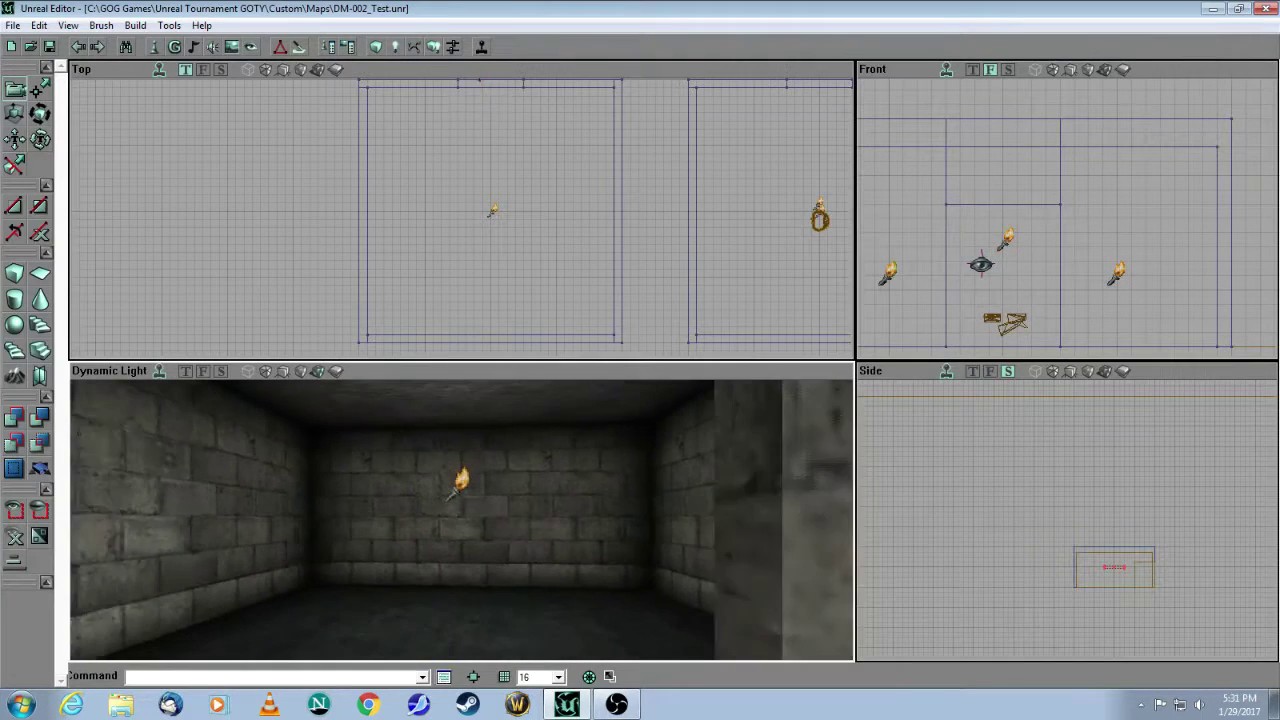
{"action": "left_click", "coordinate": [455, 462]}
{"action": "right_click", "coordinate": [454, 216]}
{"action": "left_click", "coordinate": [492, 172]}
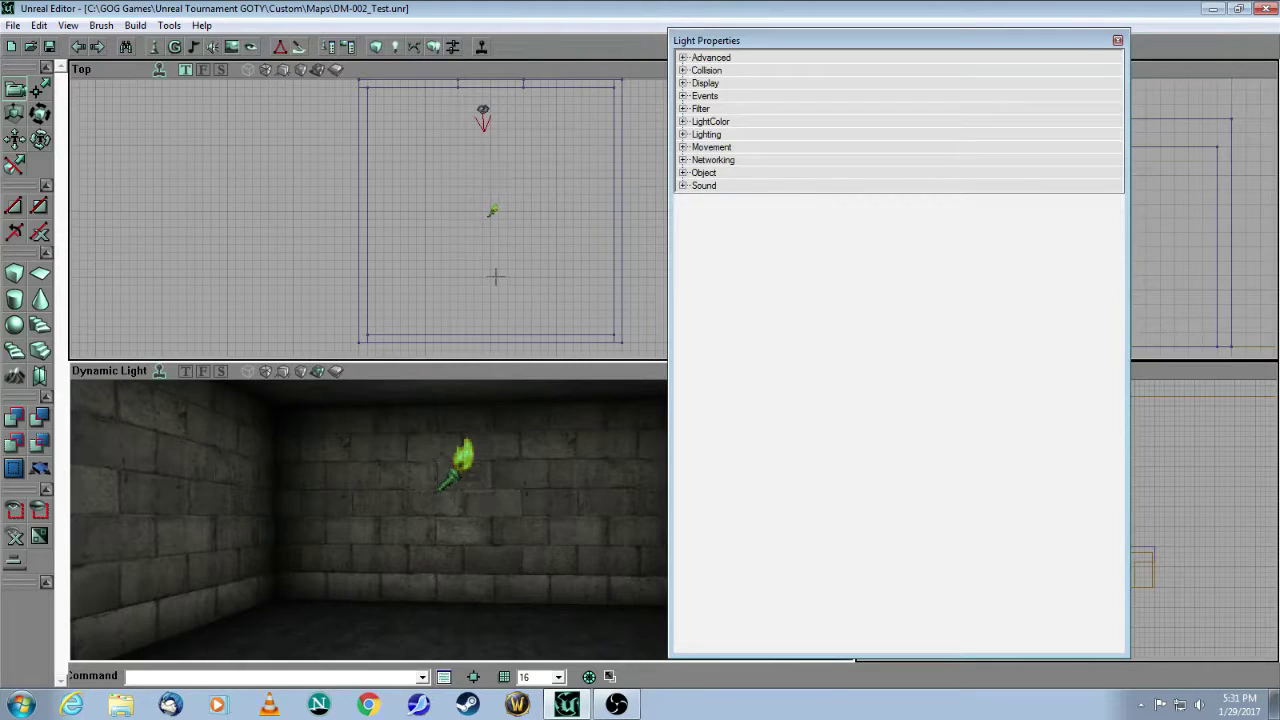
{"action": "left_click", "coordinate": [684, 121]}
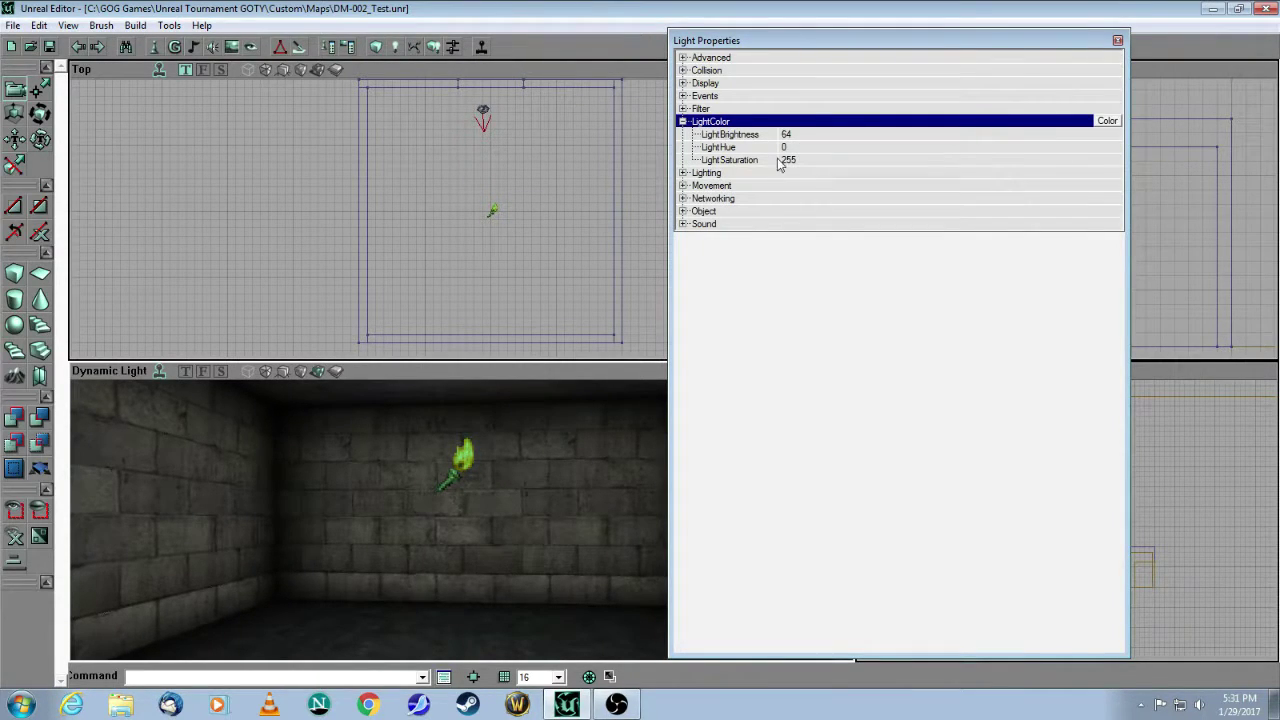
{"action": "left_click", "coordinate": [684, 173]}
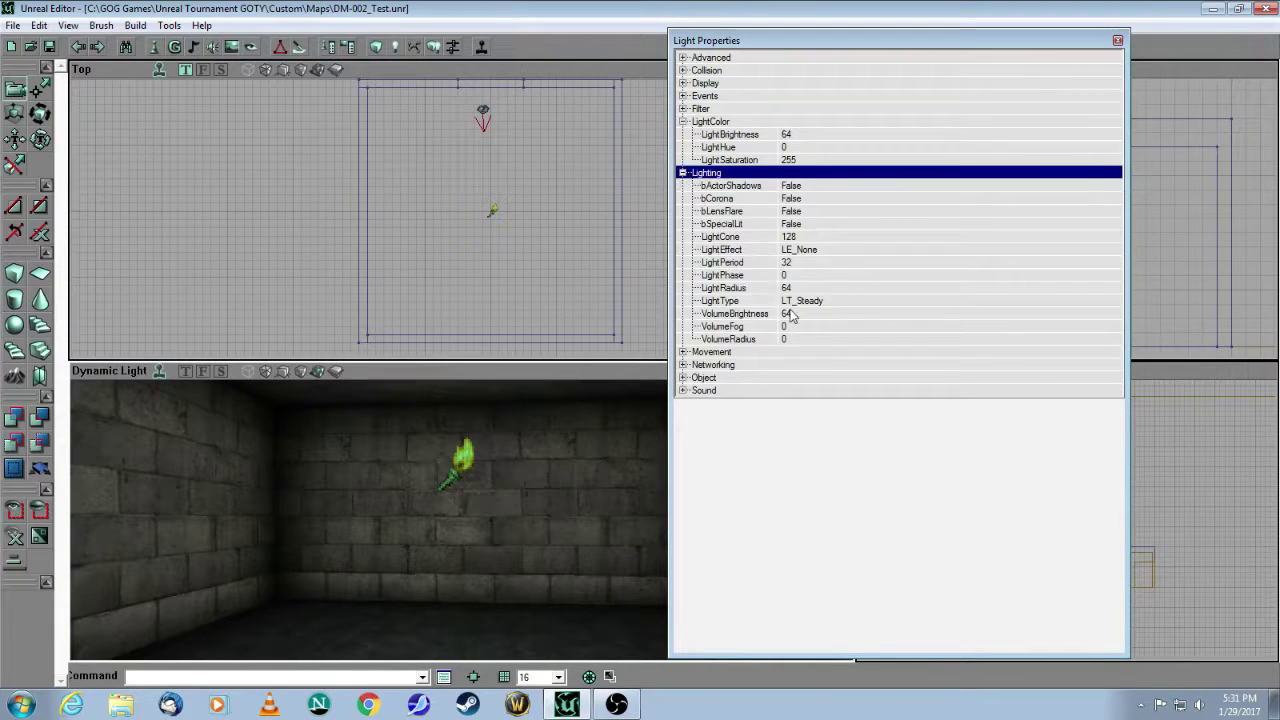
{"action": "left_click", "coordinate": [1118, 41]}
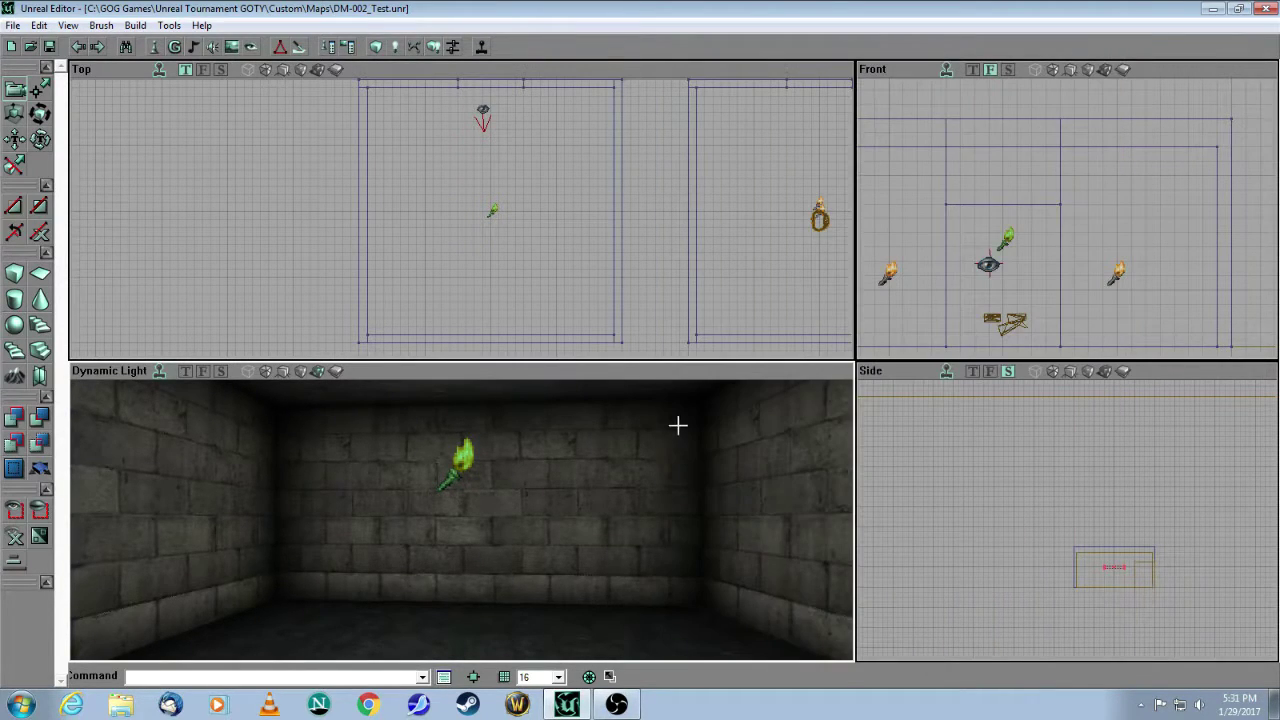
Go to the lantern decoration hanging on the green rusty wall and select it
{"action": "left_click_drag", "start_coordinate": [648, 457], "coordinate": [690, 580]}
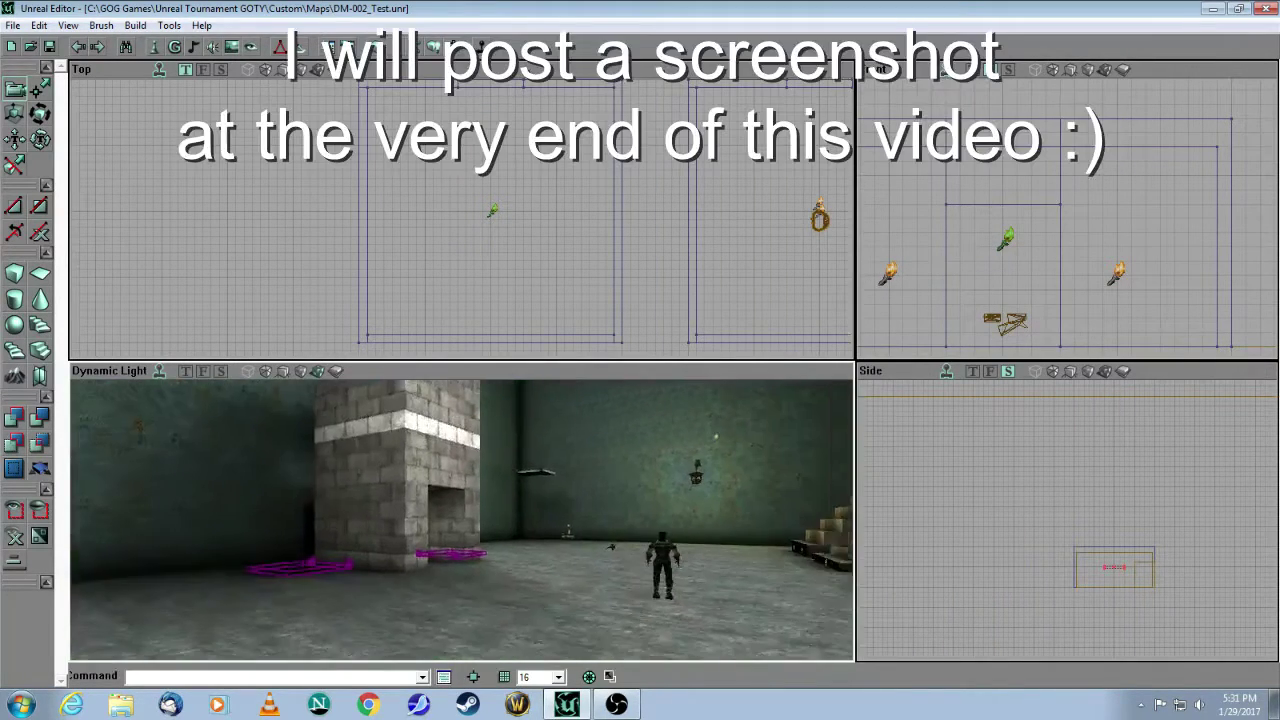
{"action": "left_click_drag", "start_coordinate": [462, 560], "coordinate": [470, 488]}
{"action": "right_click_drag", "start_coordinate": [470, 488], "coordinate": [474, 460]}
{"action": "left_click_drag", "start_coordinate": [474, 520], "coordinate": [470, 426]}
{"action": "left_click_drag", "start_coordinate": [646, 540], "coordinate": [652, 463]}
{"action": "left_click", "coordinate": [522, 530]}
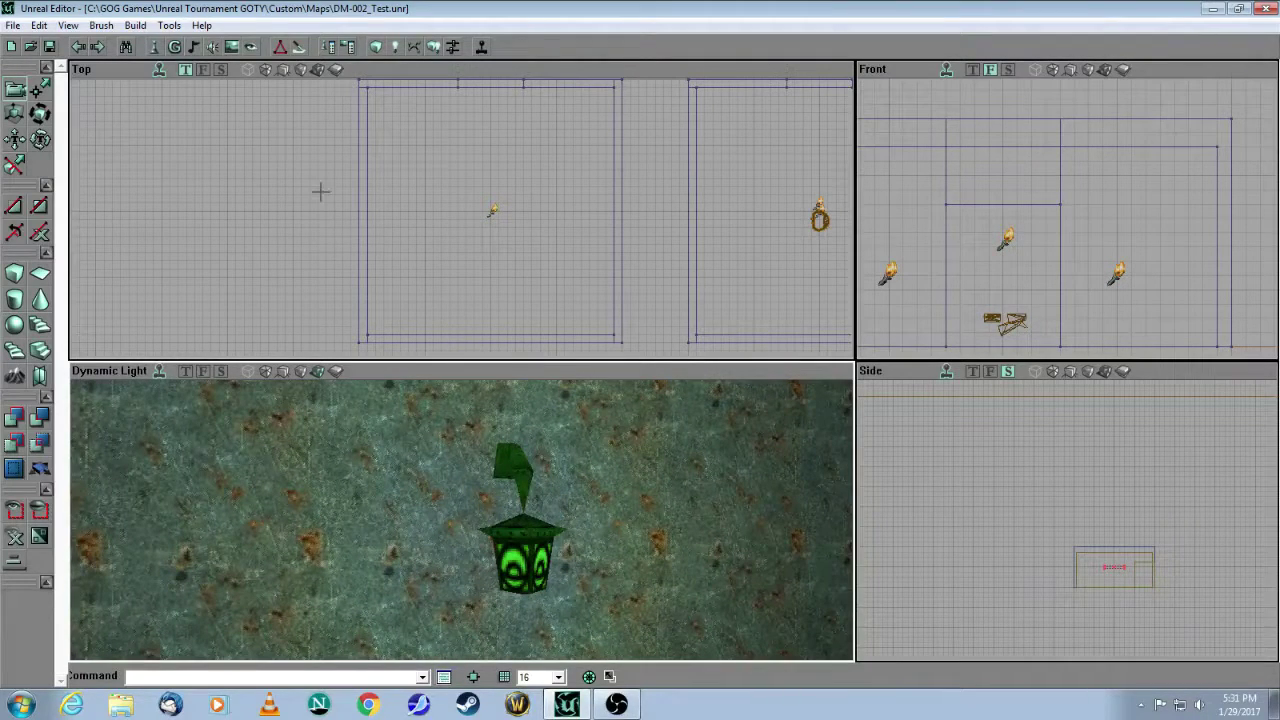
Locate the Lantern class under Actor > Decoration in the Actor Classes browser, then close the browser and deselect the lantern
{"action": "left_click", "coordinate": [155, 47]}
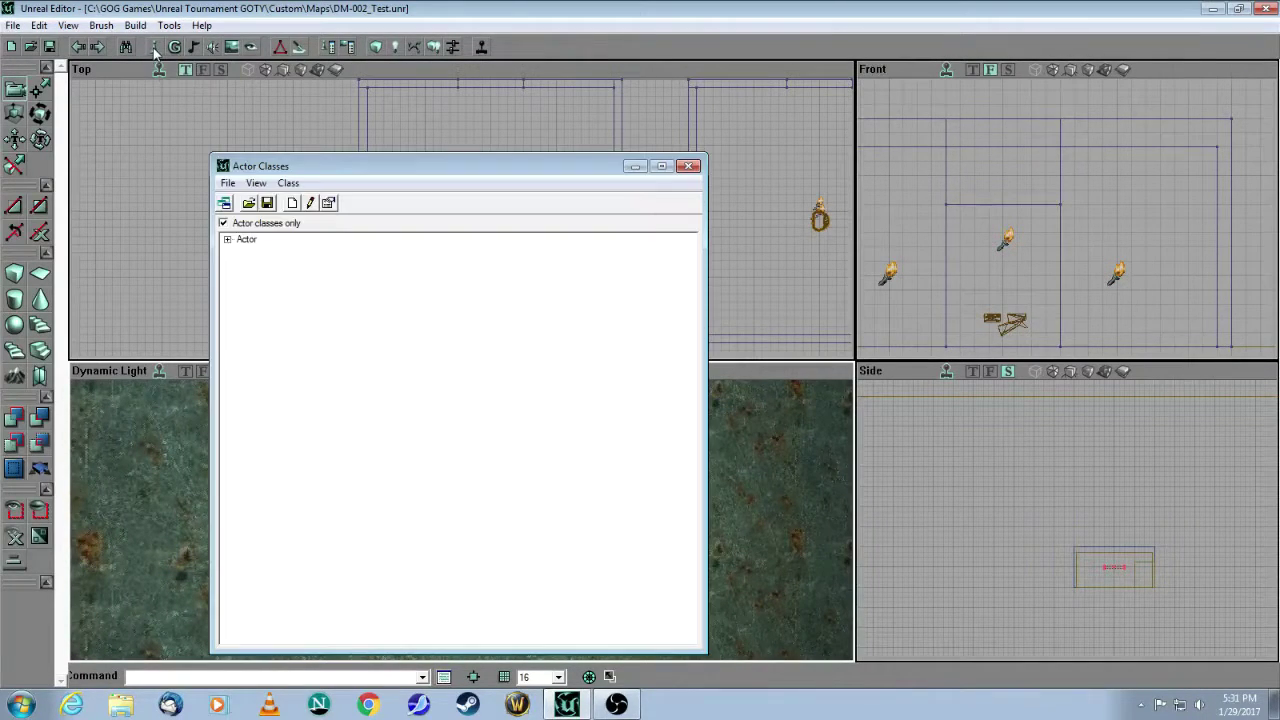
{"action": "left_click", "coordinate": [228, 242]}
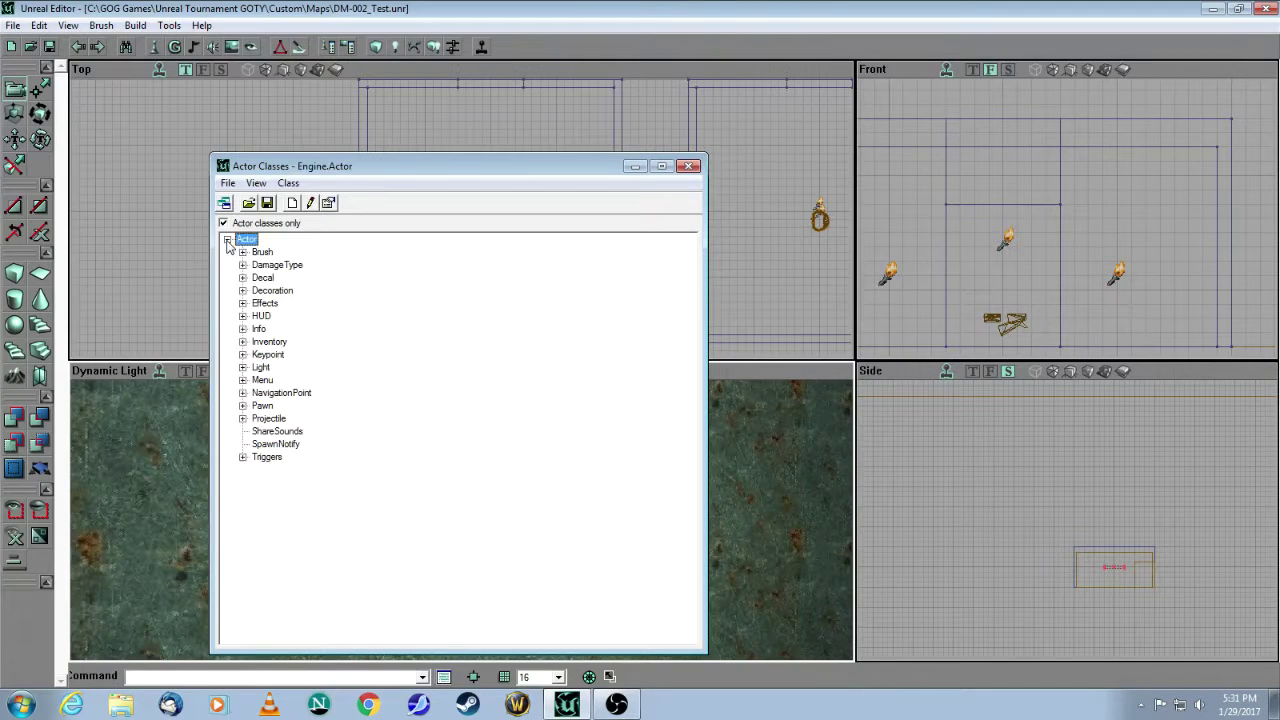
{"action": "left_click", "coordinate": [242, 290]}
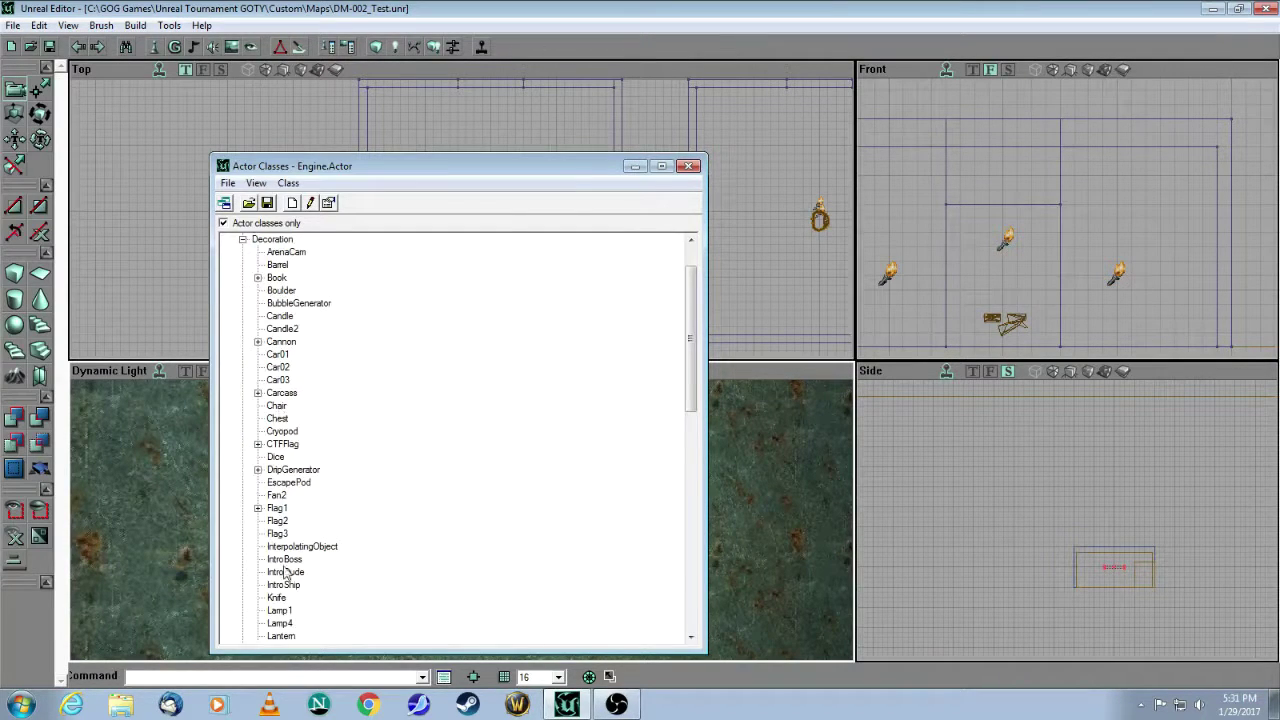
{"action": "left_click", "coordinate": [281, 636]}
{"action": "left_click", "coordinate": [688, 166]}
{"action": "left_click", "coordinate": [534, 277]}
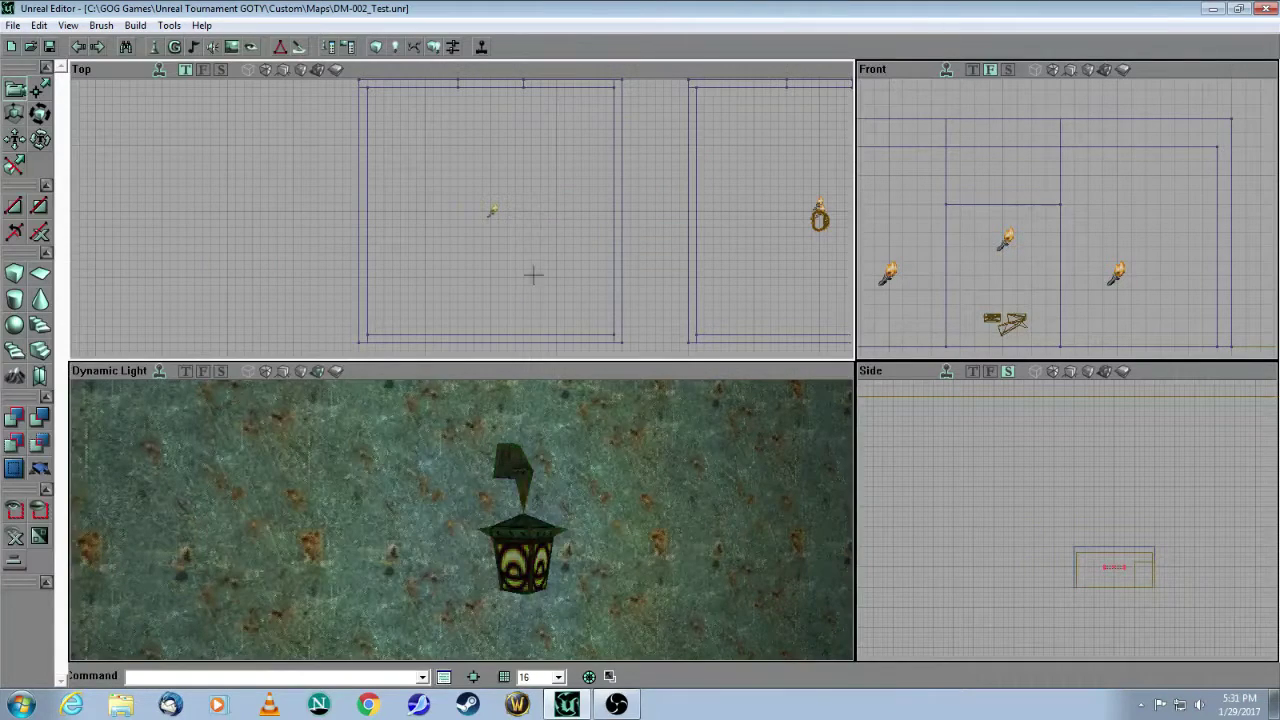
Bring the lantern up close in the perspective and top views to examine the light placed inside it
{"action": "left_click_drag", "start_coordinate": [529, 557], "coordinate": [582, 516]}
{"action": "left_click_drag", "start_coordinate": [455, 555], "coordinate": [450, 535]}
{"action": "left_click_drag", "start_coordinate": [517, 247], "coordinate": [485, 296]}
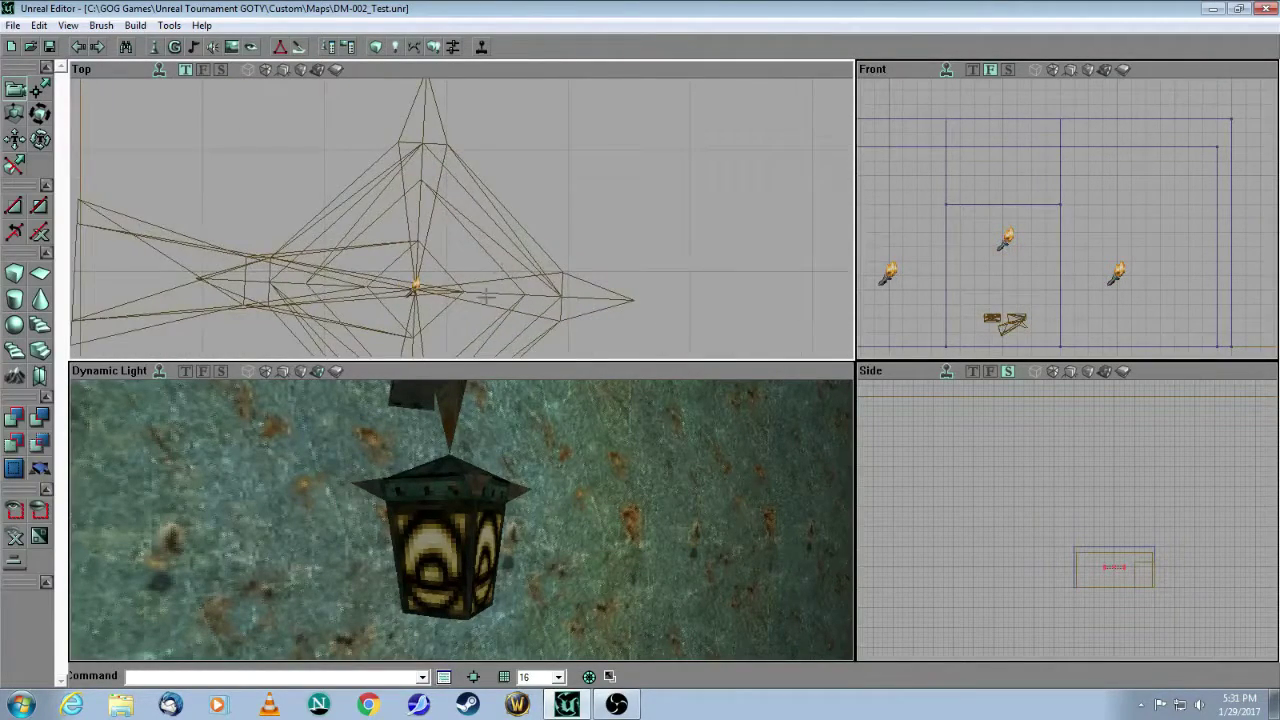
Zoom in on the lantern in the top view and open the properties of the light inside it
{"action": "left_click", "coordinate": [502, 297]}
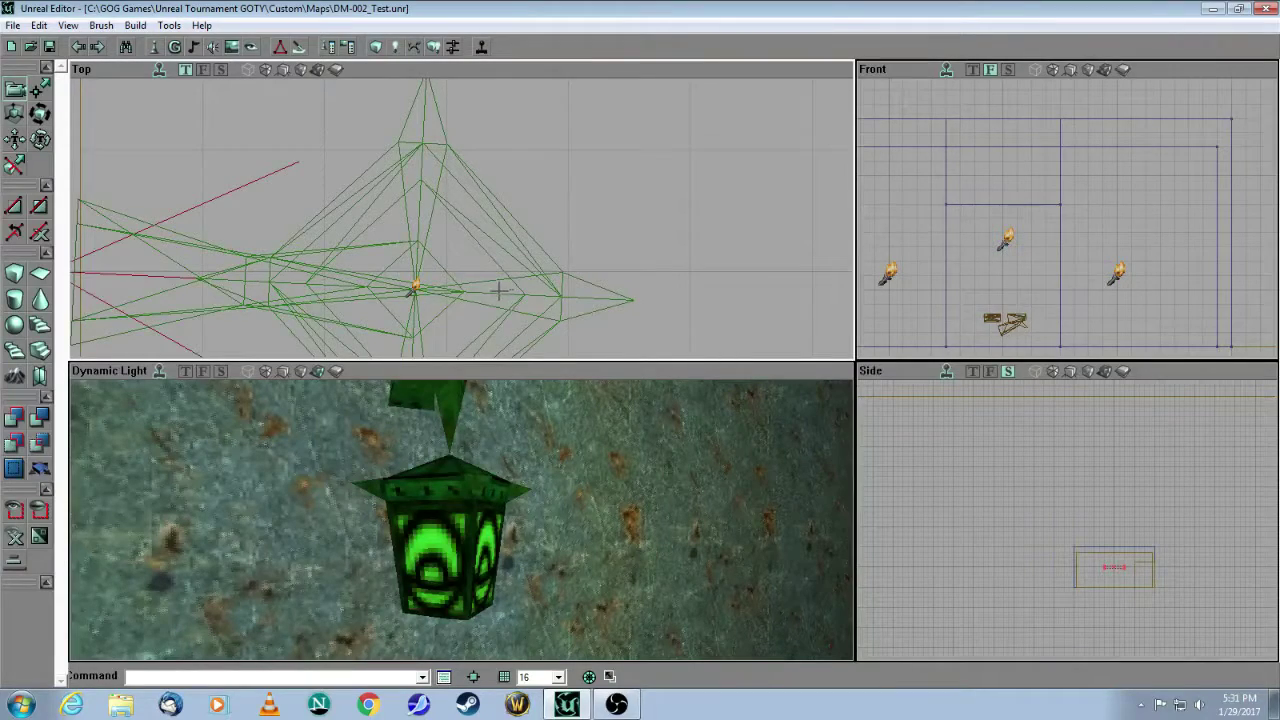
{"action": "left_click", "coordinate": [460, 261]}
{"action": "left_click_drag", "start_coordinate": [460, 261], "coordinate": [468, 193]}
{"action": "left_click_drag", "start_coordinate": [397, 276], "coordinate": [401, 268]}
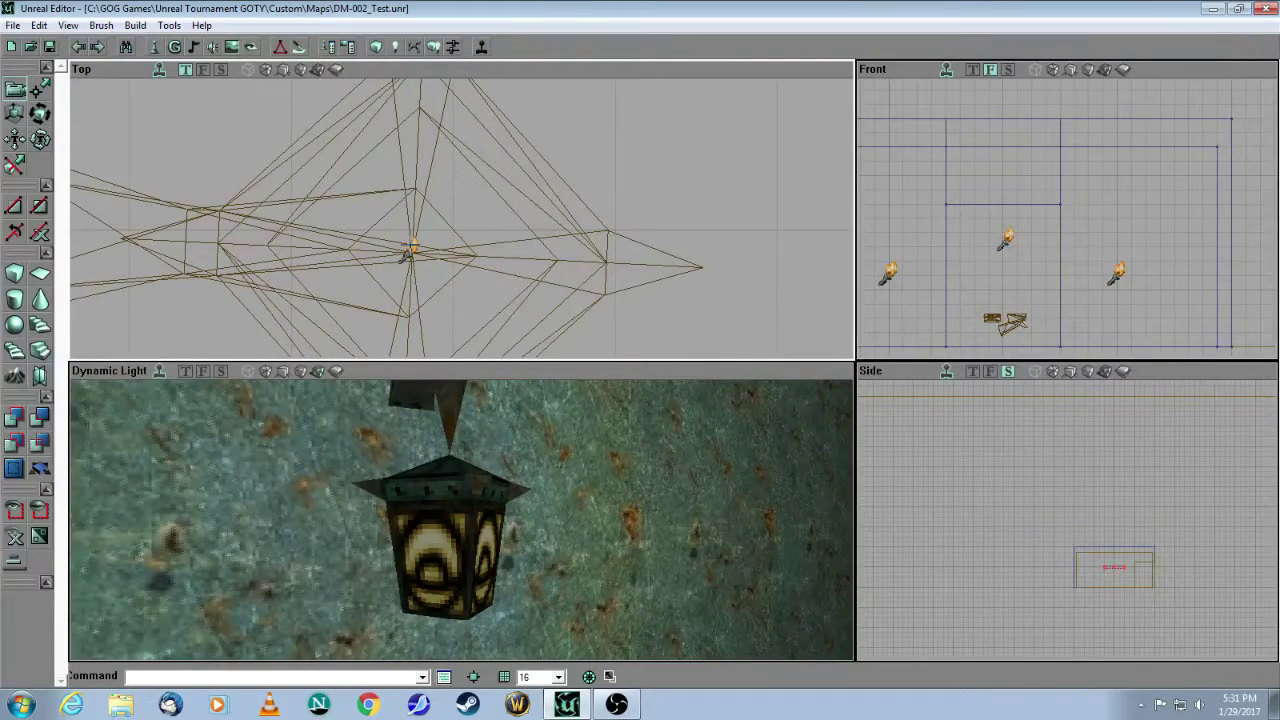
{"action": "right_click", "coordinate": [410, 250]}
{"action": "left_click", "coordinate": [428, 251]}
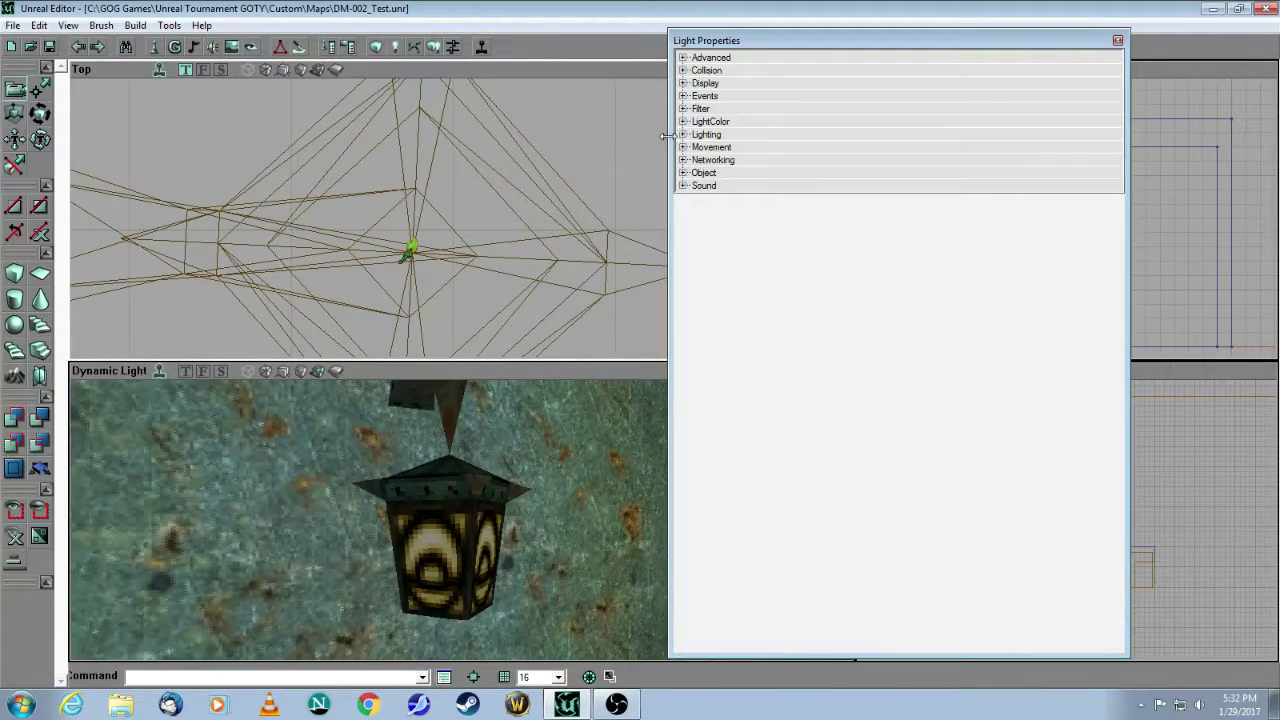
Review the light's Display settings, especially its DrawScale and Skin texture
{"action": "left_click", "coordinate": [683, 84]}
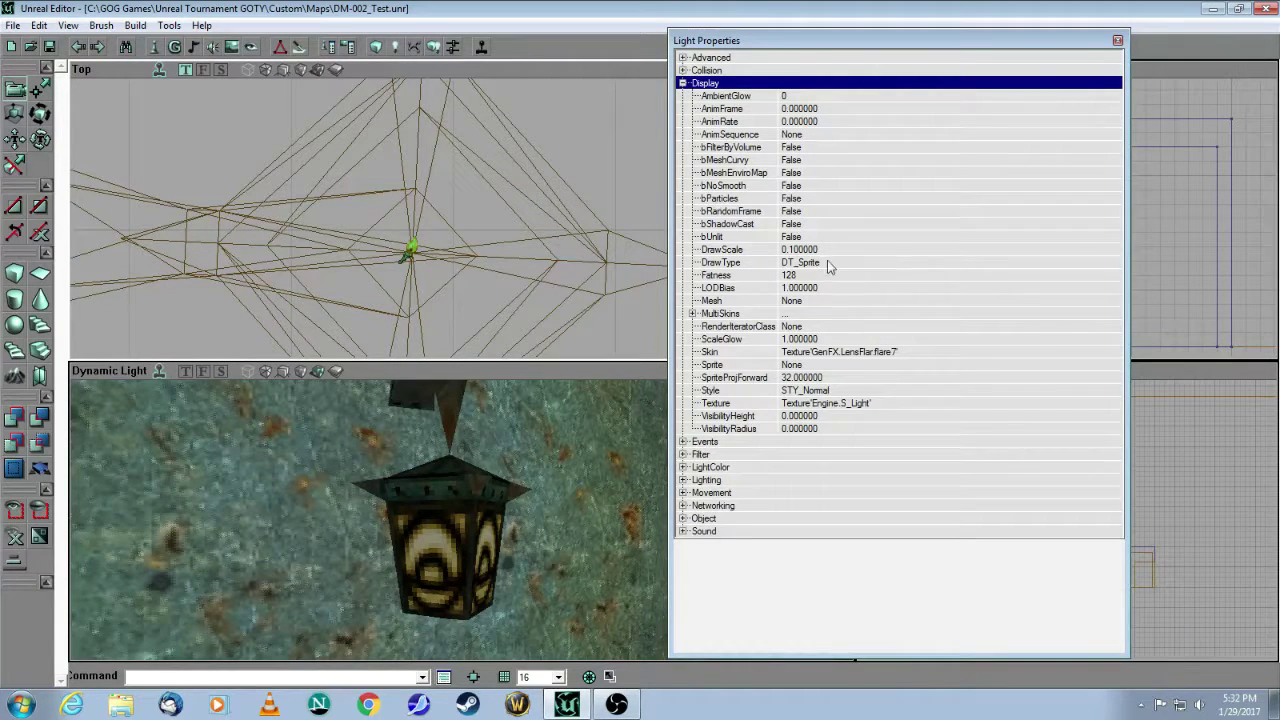
{"action": "left_click", "coordinate": [857, 252]}
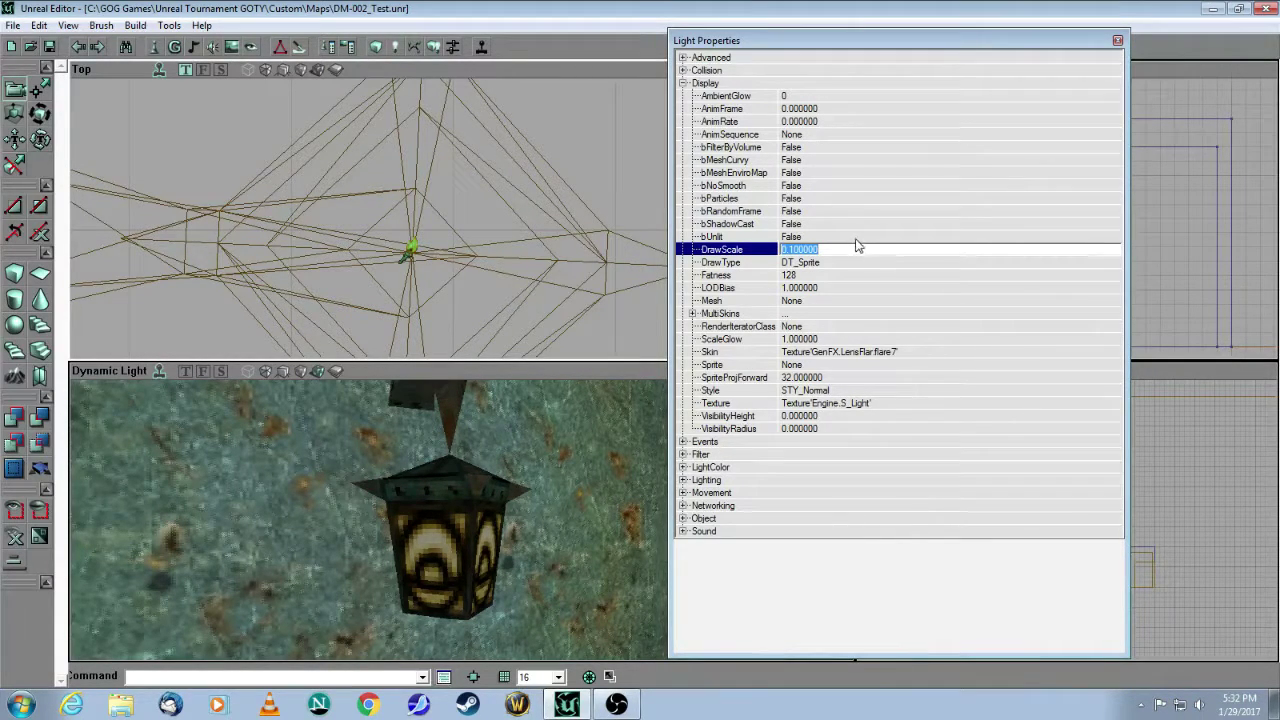
{"action": "left_click", "coordinate": [894, 288]}
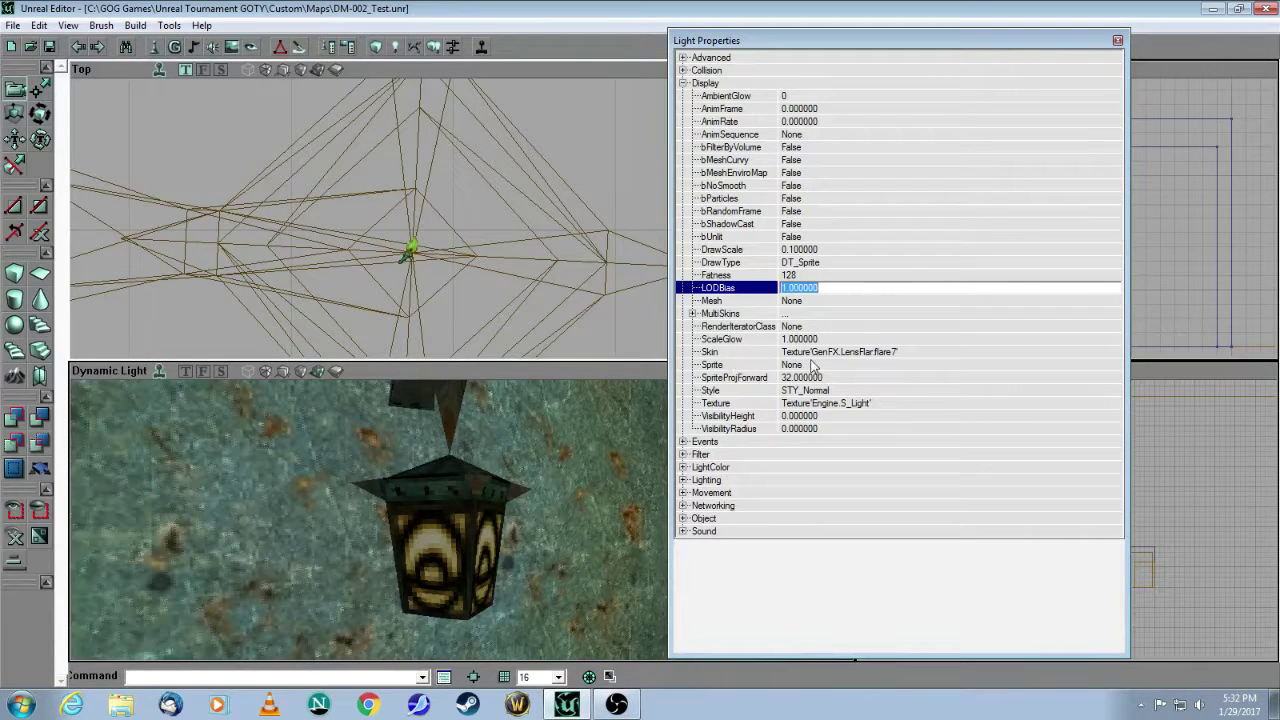
{"action": "left_click", "coordinate": [726, 353]}
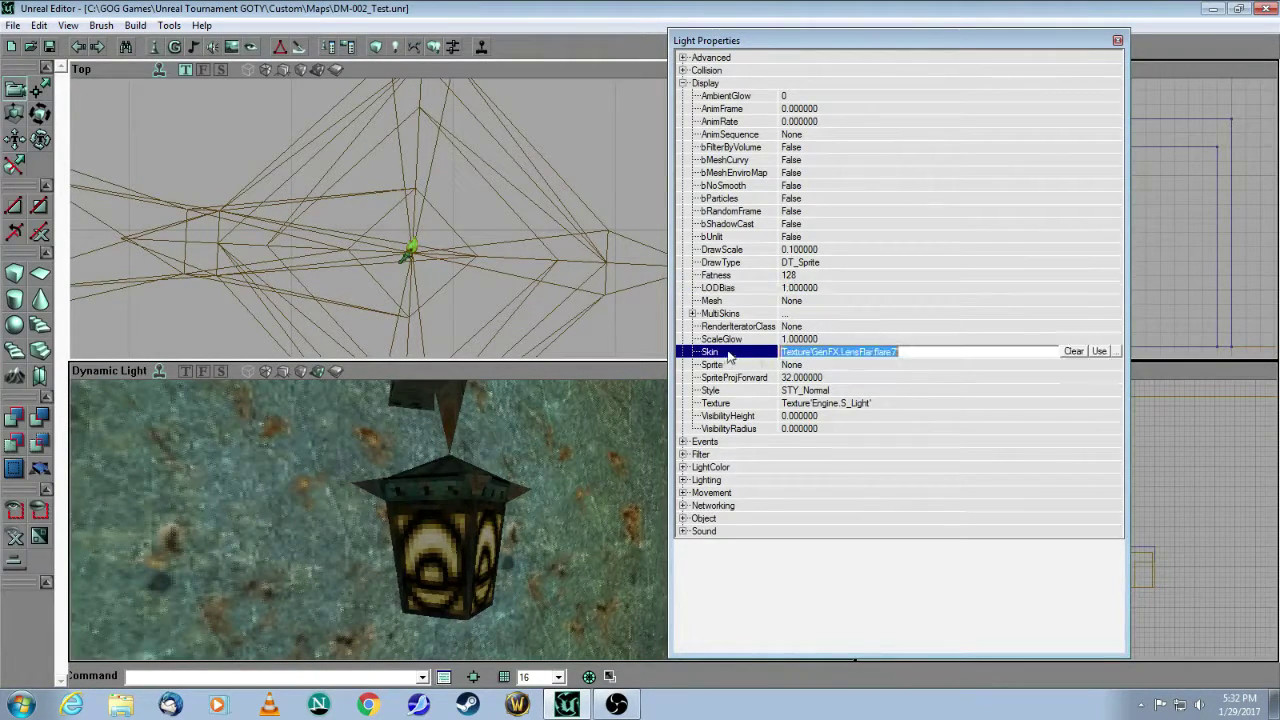
{"action": "left_click", "coordinate": [968, 289]}
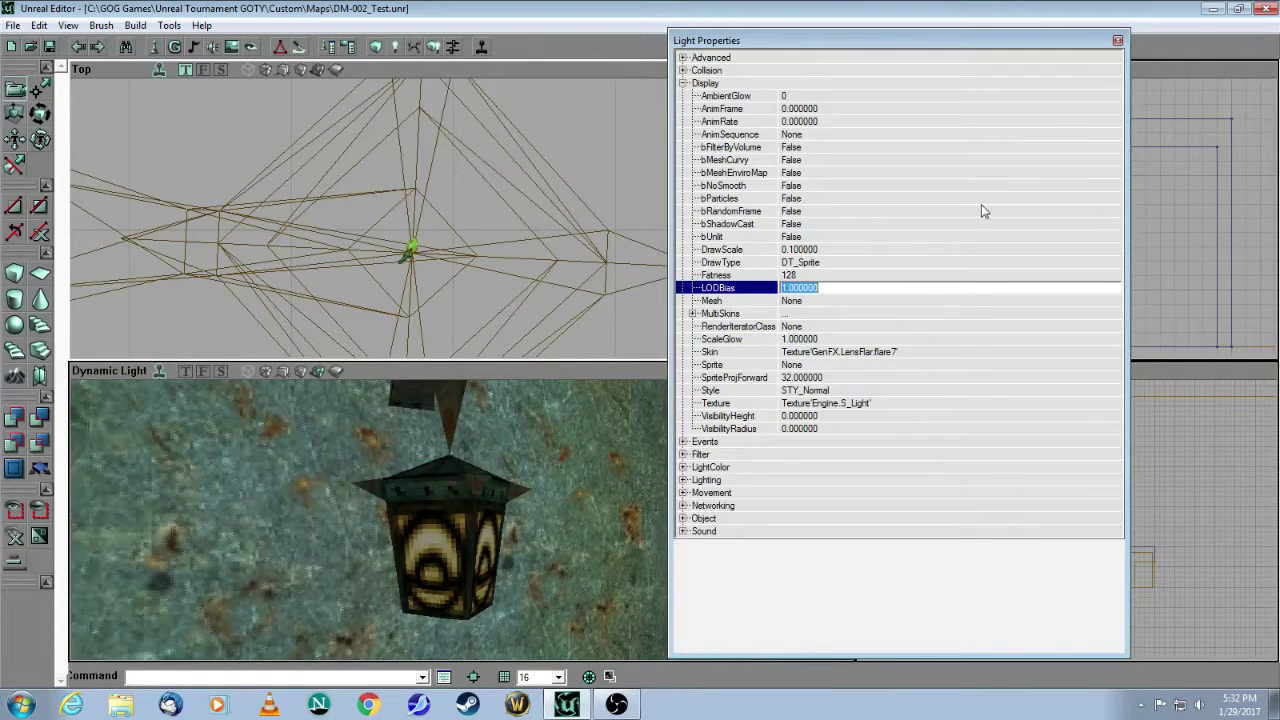
Load the GenFX texture package into the texture browser
{"action": "left_click", "coordinate": [231, 46]}
{"action": "left_click", "coordinate": [505, 132]}
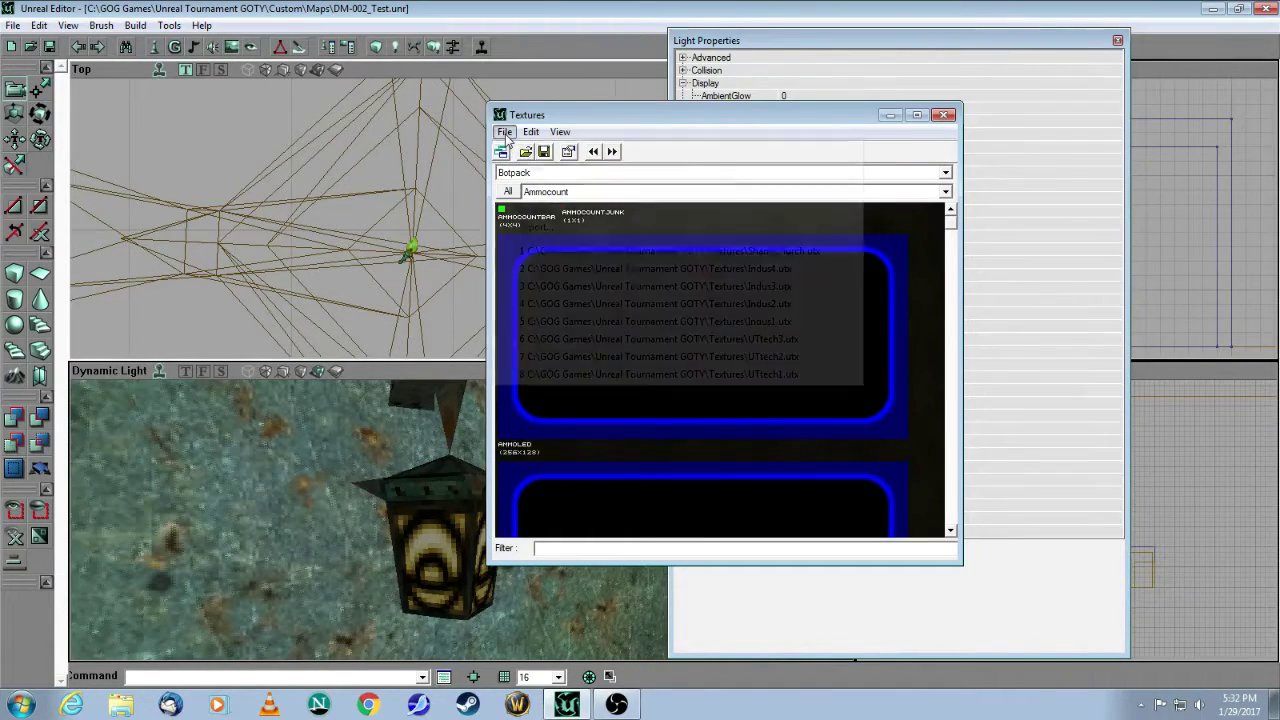
{"action": "left_click", "coordinate": [524, 168]}
{"action": "left_click", "coordinate": [763, 368]}
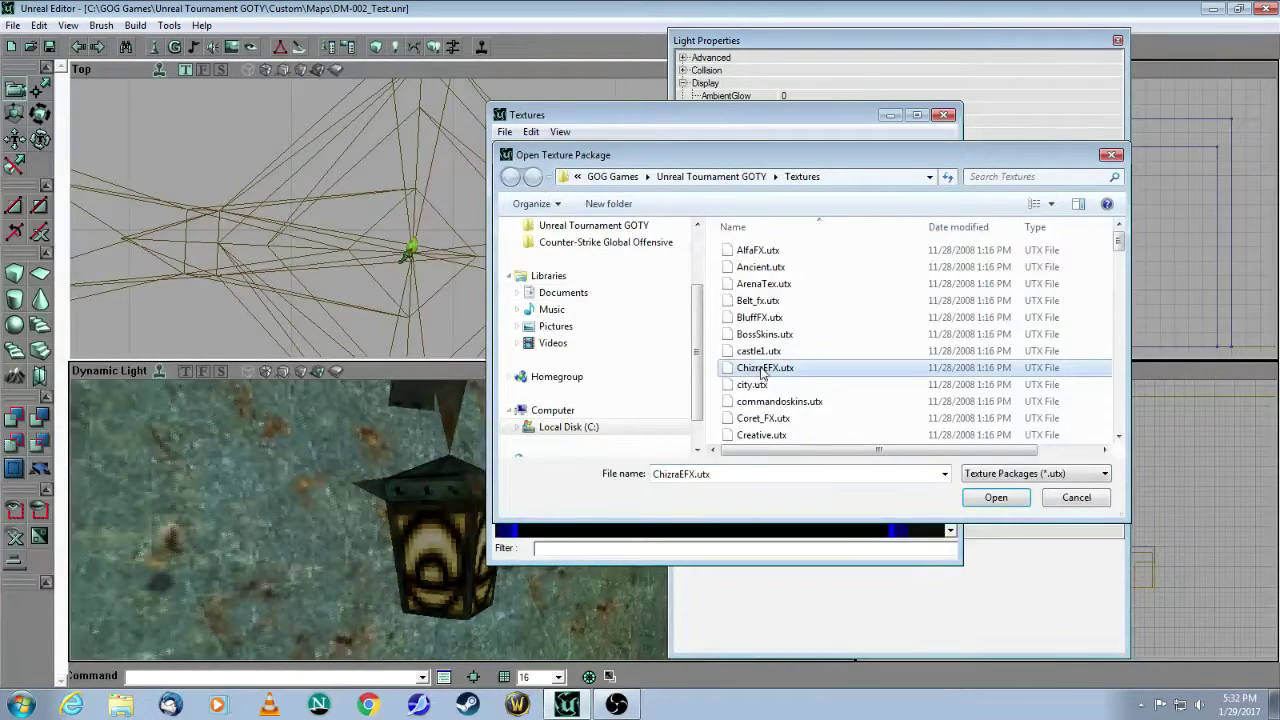
{"action": "scroll", "coordinate": [763, 372], "scroll_direction": "down", "scroll_amount": 7}
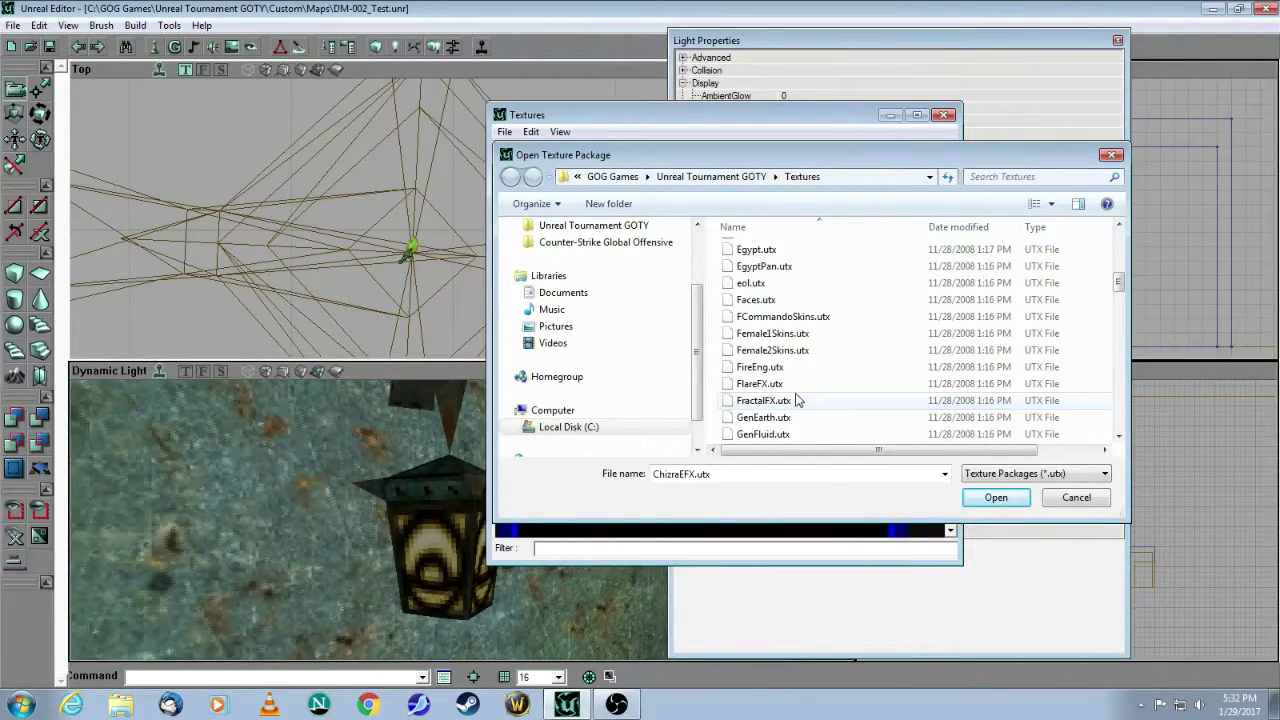
{"action": "scroll", "coordinate": [797, 400], "scroll_direction": "down", "scroll_amount": 1}
{"action": "left_click", "coordinate": [792, 400]}
{"action": "left_click", "coordinate": [979, 497]}
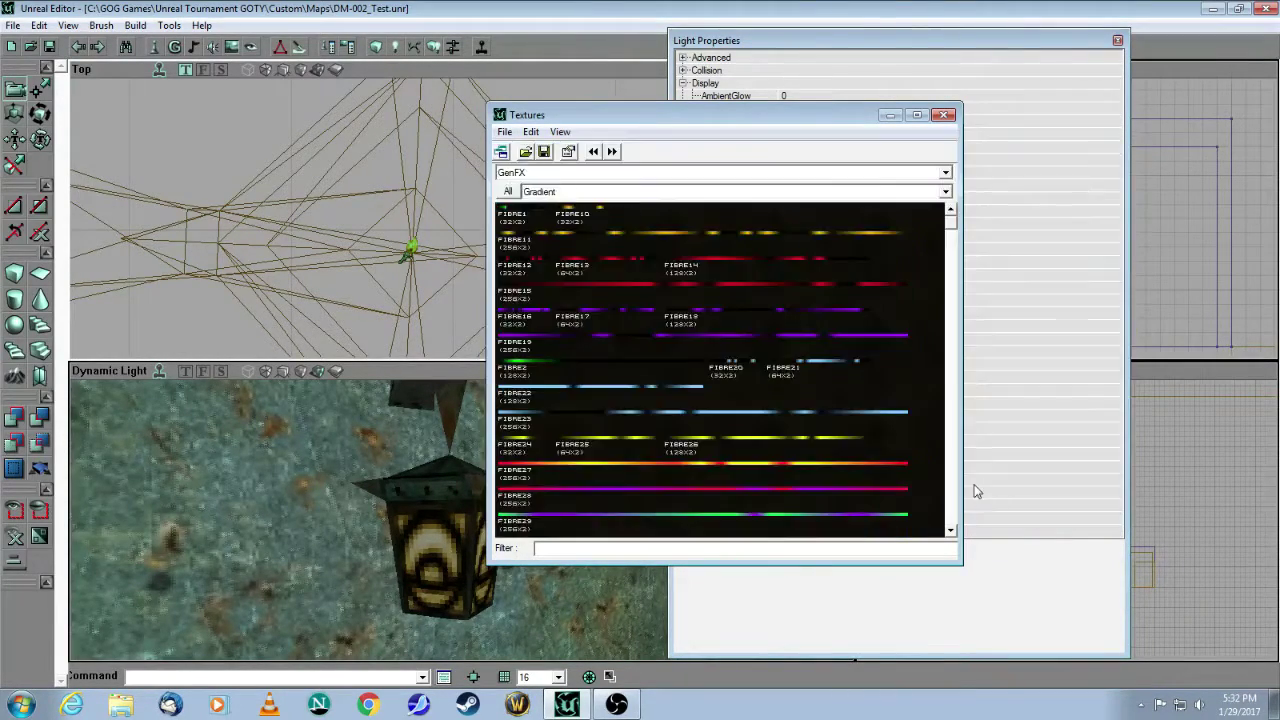
Look through the lens flare textures in the GenFX package's LensFlar group and close the texture browser
{"action": "left_click", "coordinate": [591, 193]}
{"action": "left_click", "coordinate": [569, 219]}
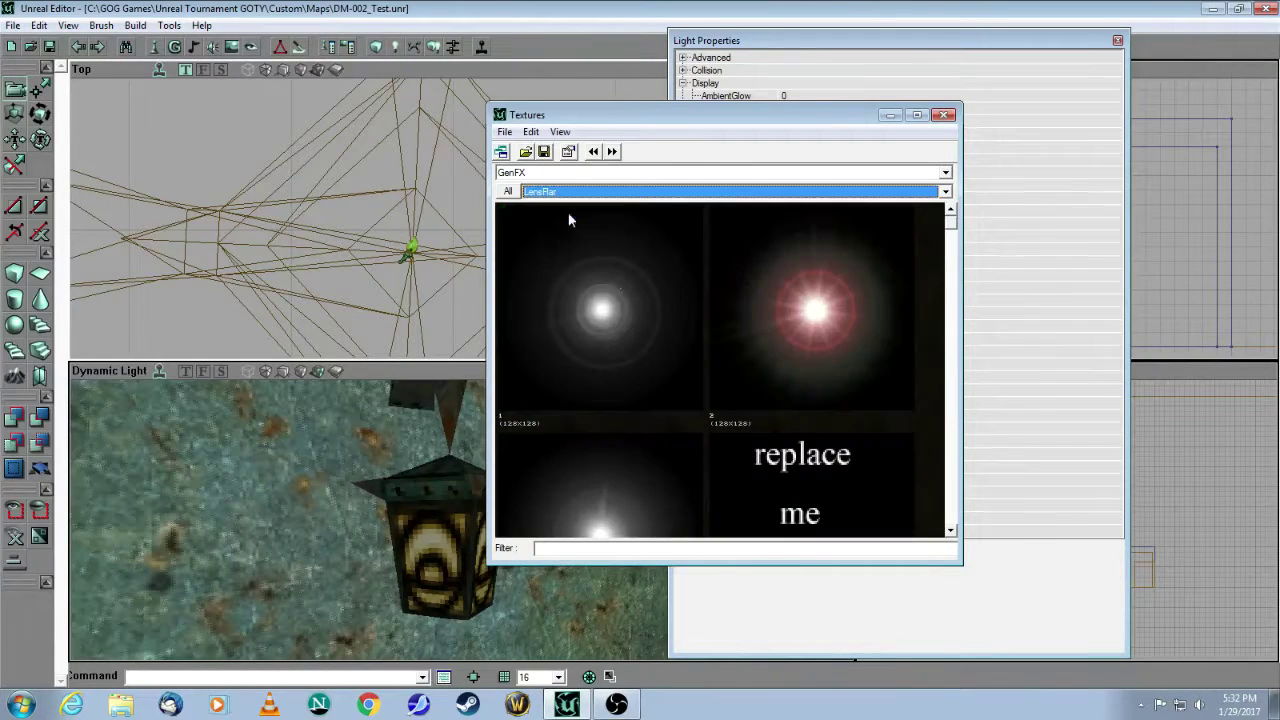
{"action": "scroll", "coordinate": [953, 489], "scroll_direction": "down", "scroll_amount": 6}
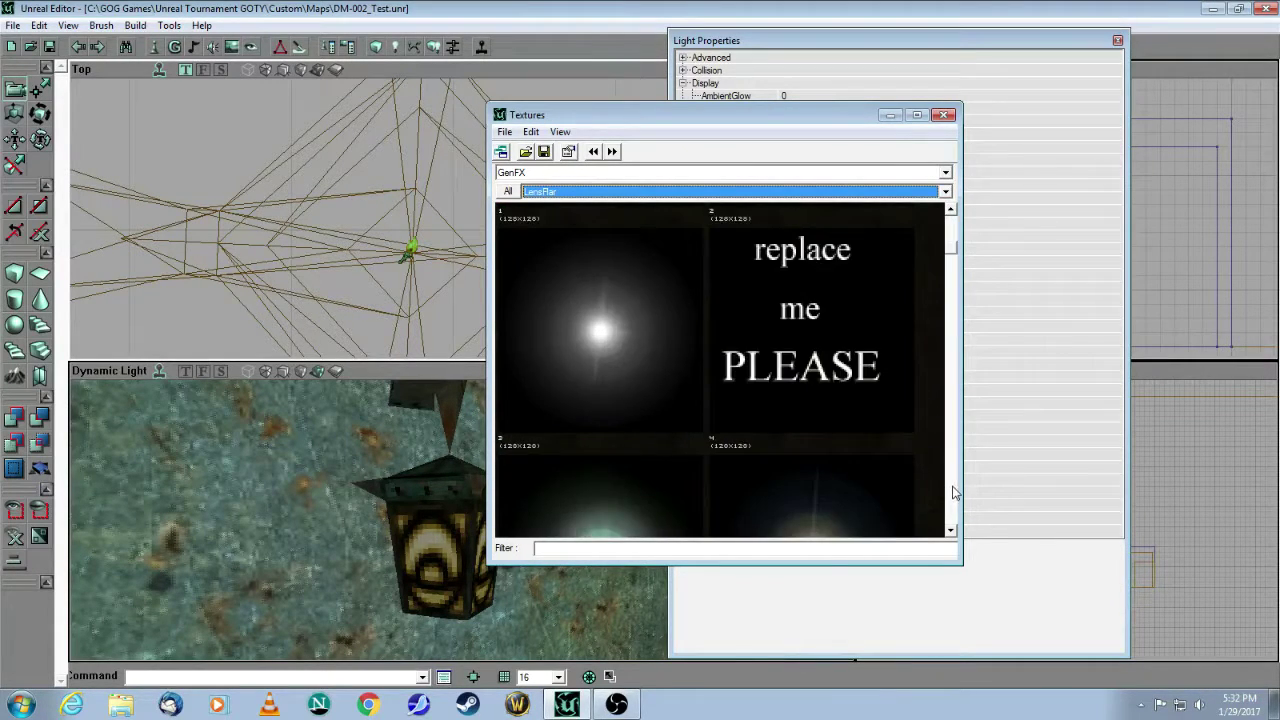
{"action": "left_click", "coordinate": [944, 115]}
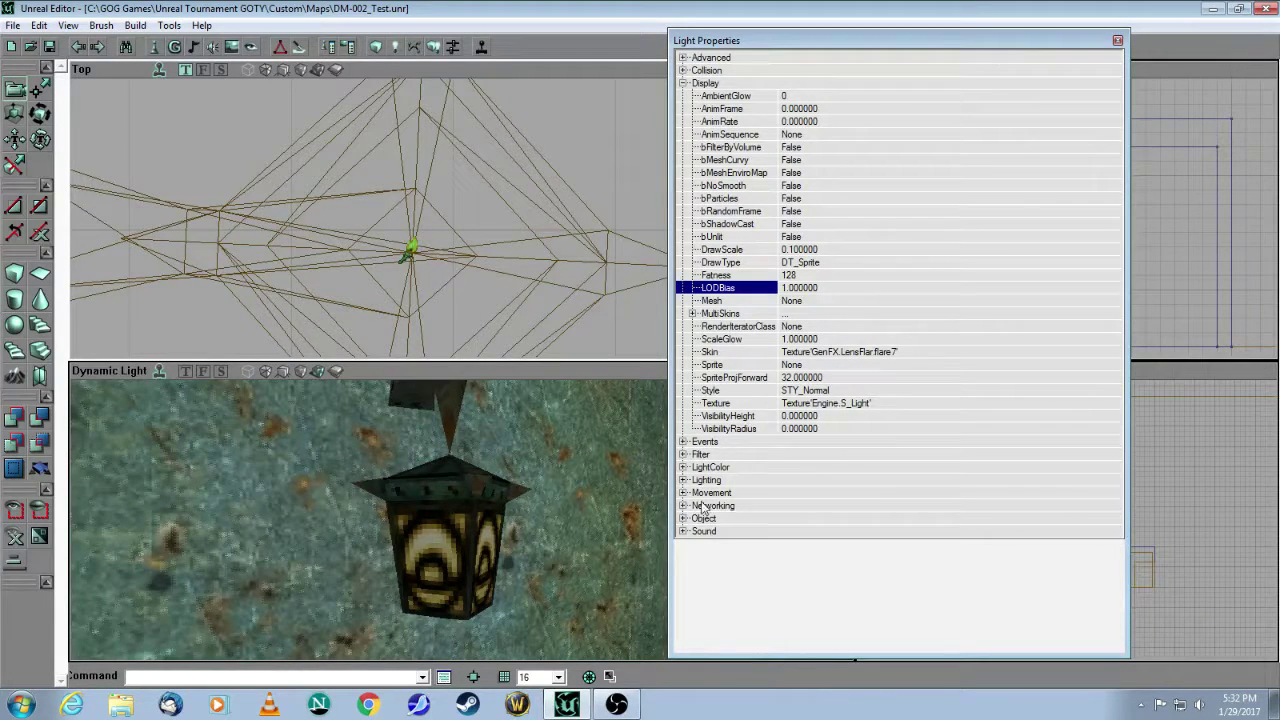
Review the lantern light's LightColor and Lighting settings, including bCorona, LightRadius and LightEffect, and close its properties
{"action": "left_click", "coordinate": [683, 468]}
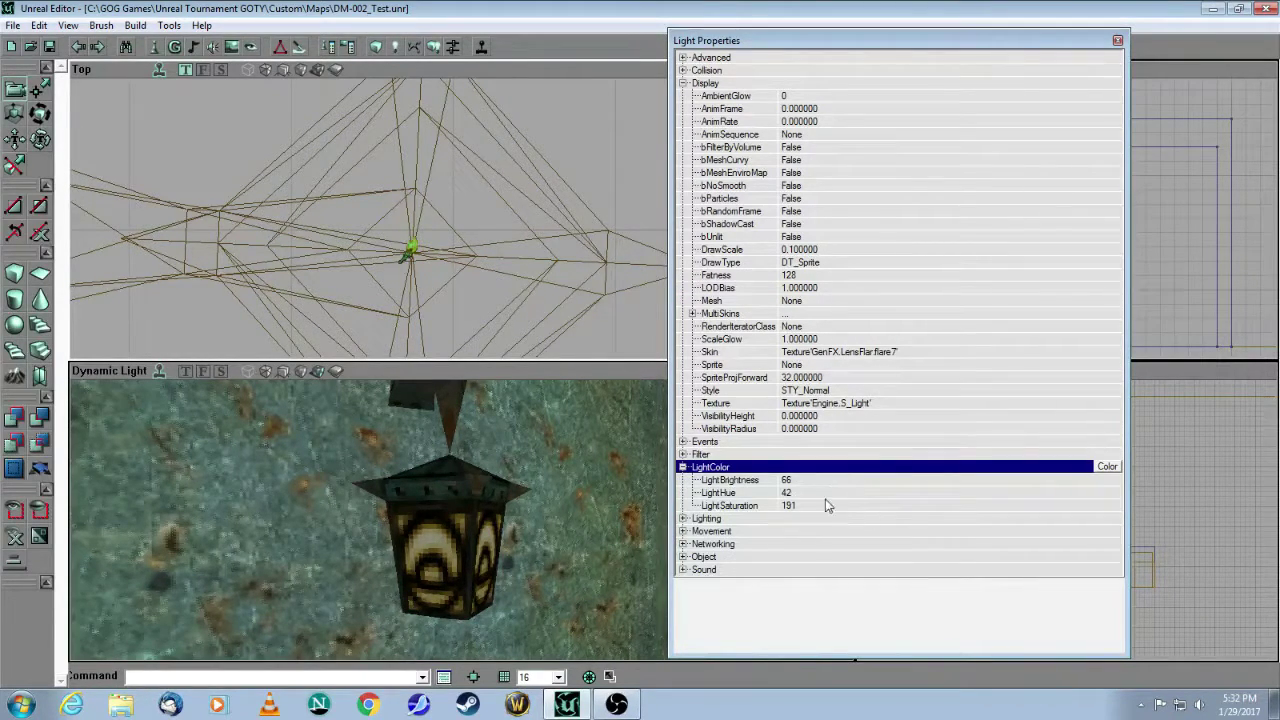
{"action": "left_click", "coordinate": [683, 518]}
{"action": "scroll", "coordinate": [880, 453], "scroll_direction": "down", "scroll_amount": 5}
{"action": "scroll", "coordinate": [880, 453], "scroll_direction": "up", "scroll_amount": 4}
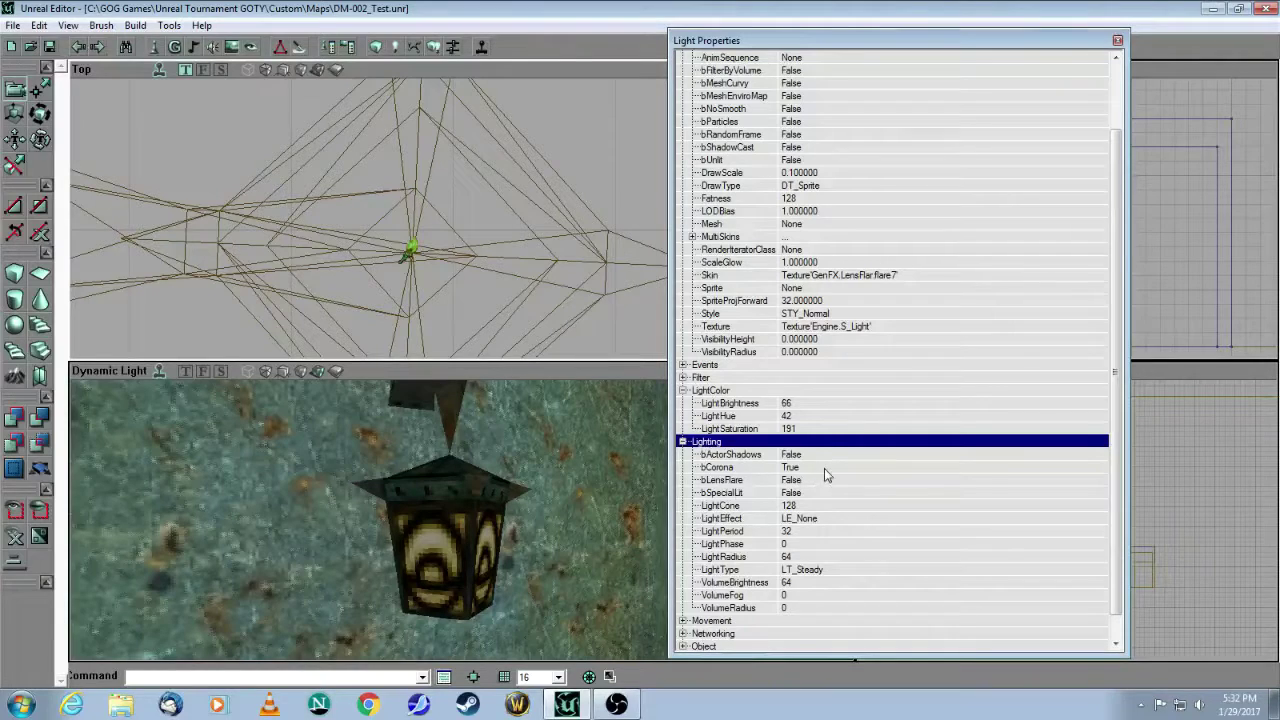
{"action": "left_click", "coordinate": [790, 469]}
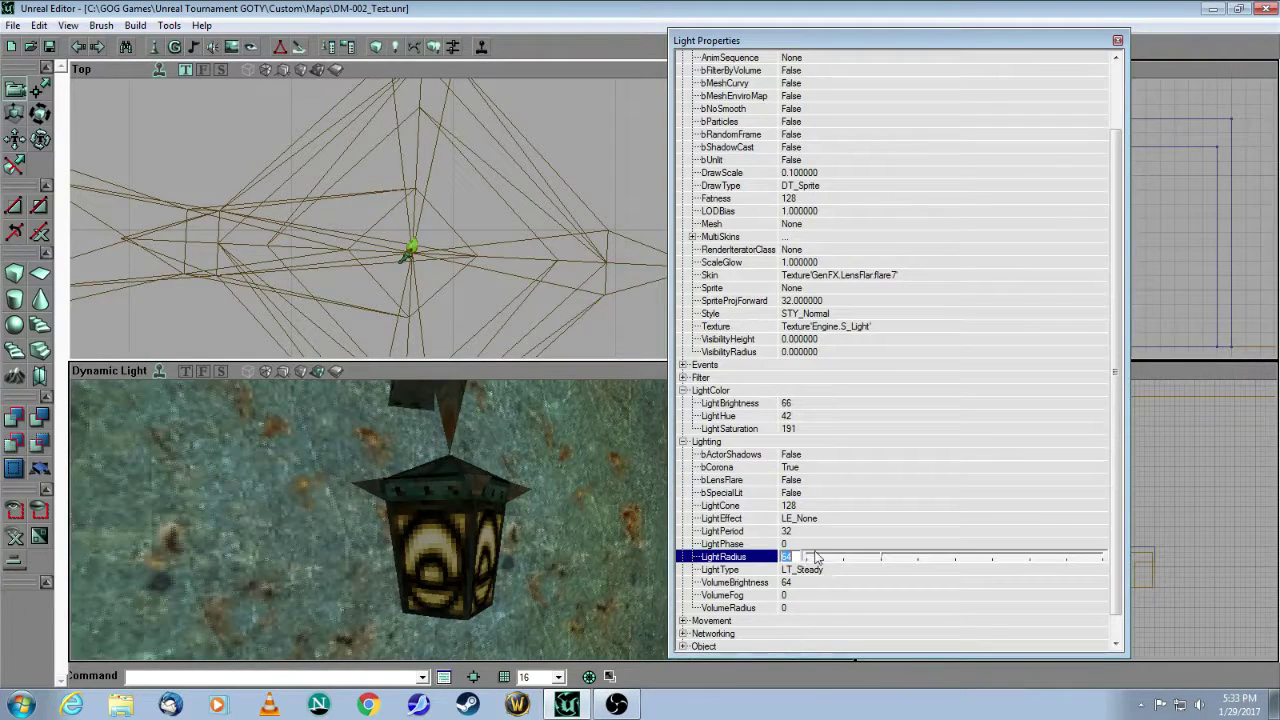
{"action": "left_click", "coordinate": [841, 522]}
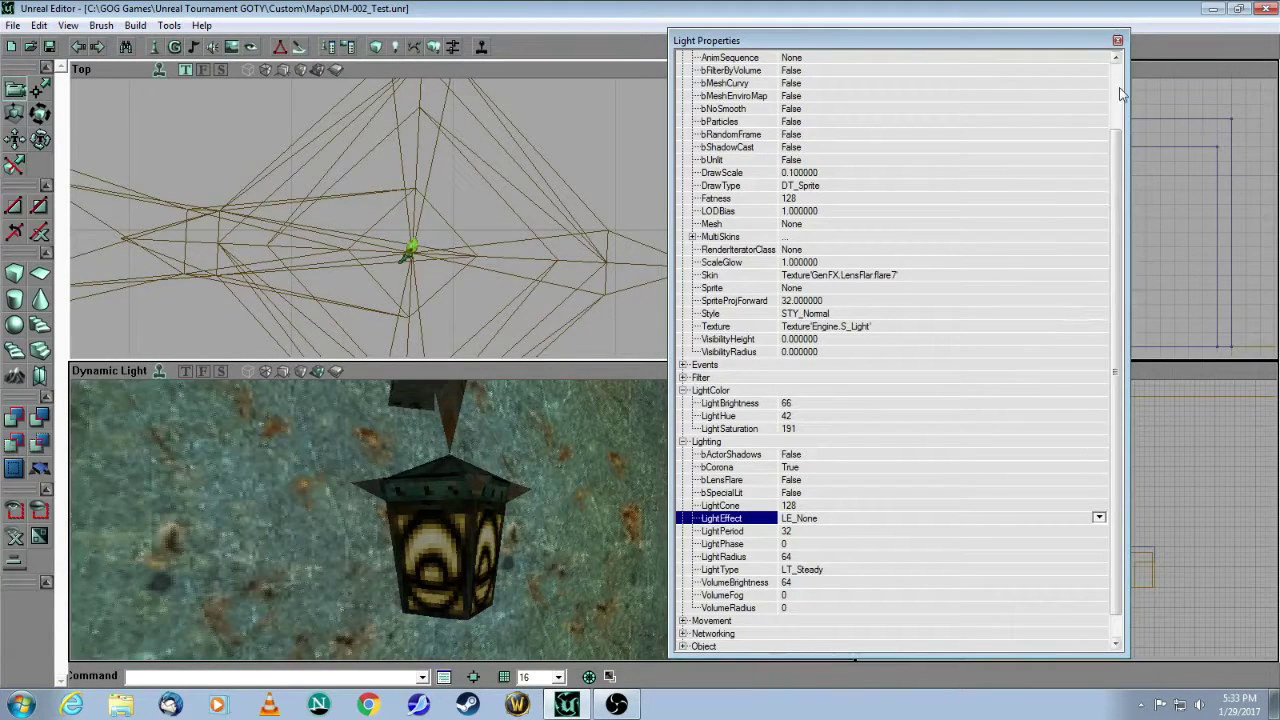
{"action": "left_click", "coordinate": [1117, 42]}
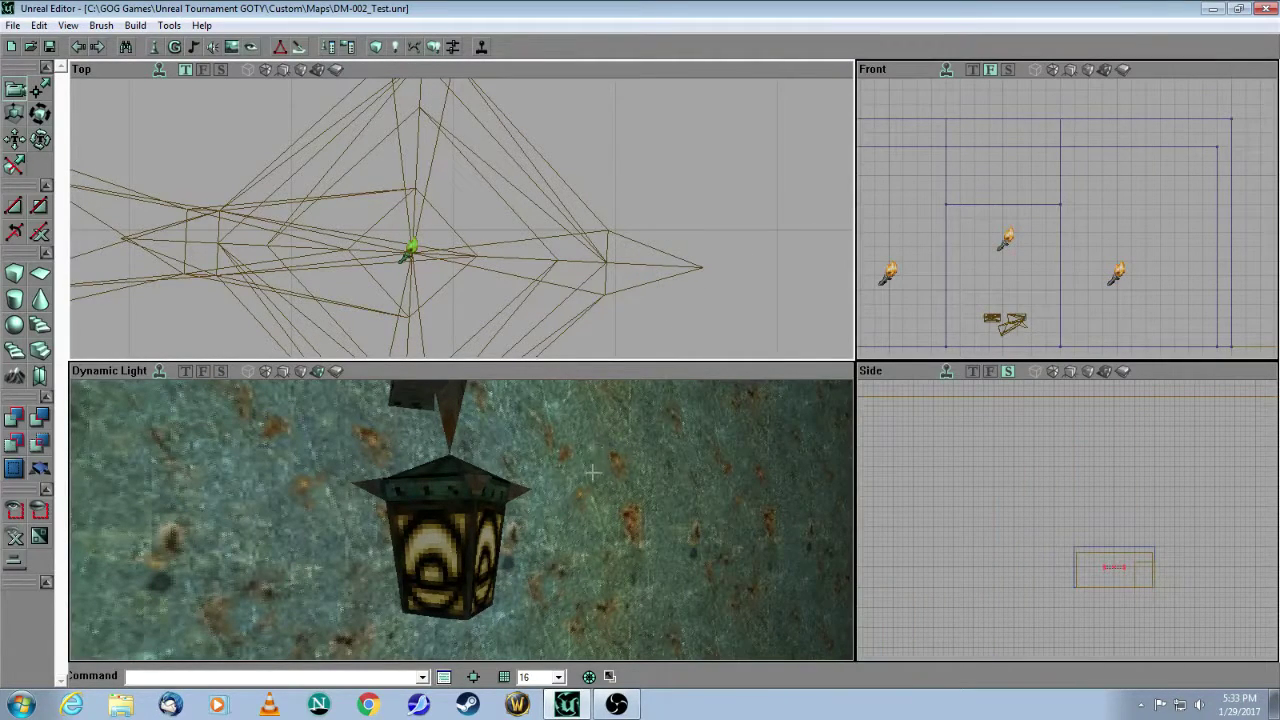
Rebuild the whole map, launch it for play testing and start the match
{"action": "left_click", "coordinate": [435, 47]}
{"action": "left_click", "coordinate": [481, 47]}
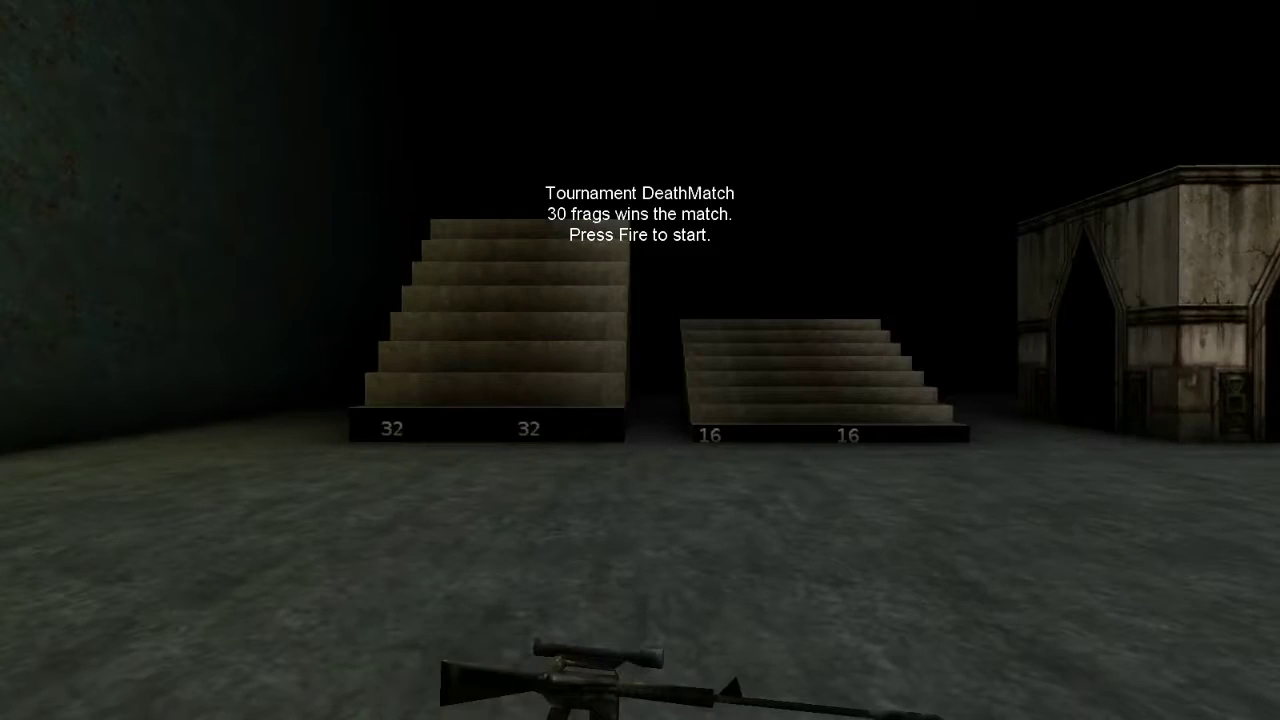
{"action": "left_click", "coordinate": [640, 360]}
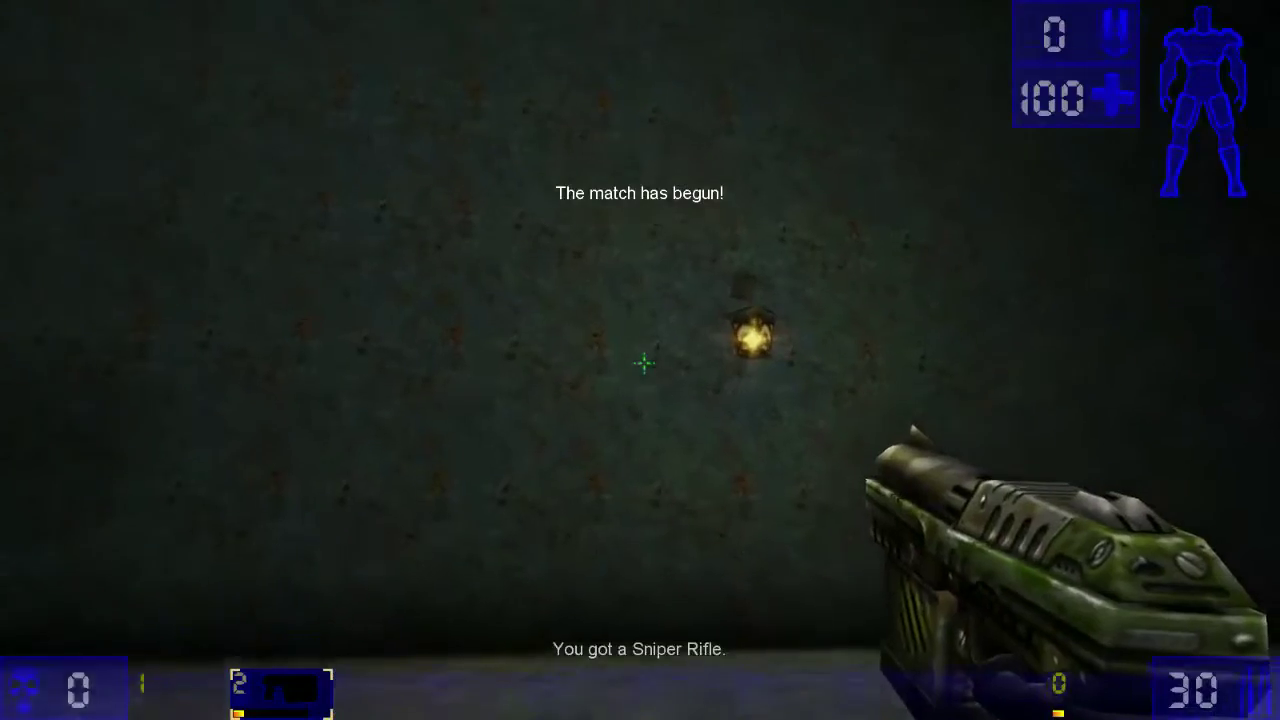
Examine the lantern's corona up close and while backing away to the passage between the grey stone rooms
{"action": "key", "text": "w"}
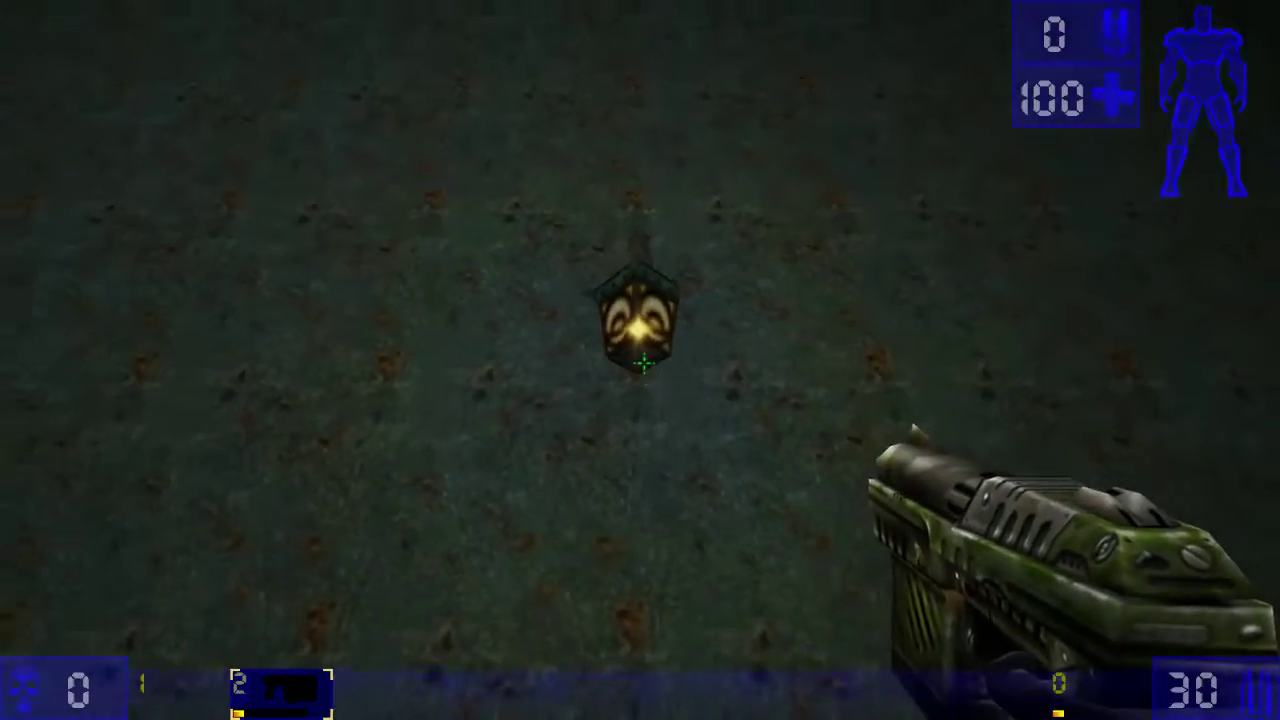
{"action": "key", "text": "s"}
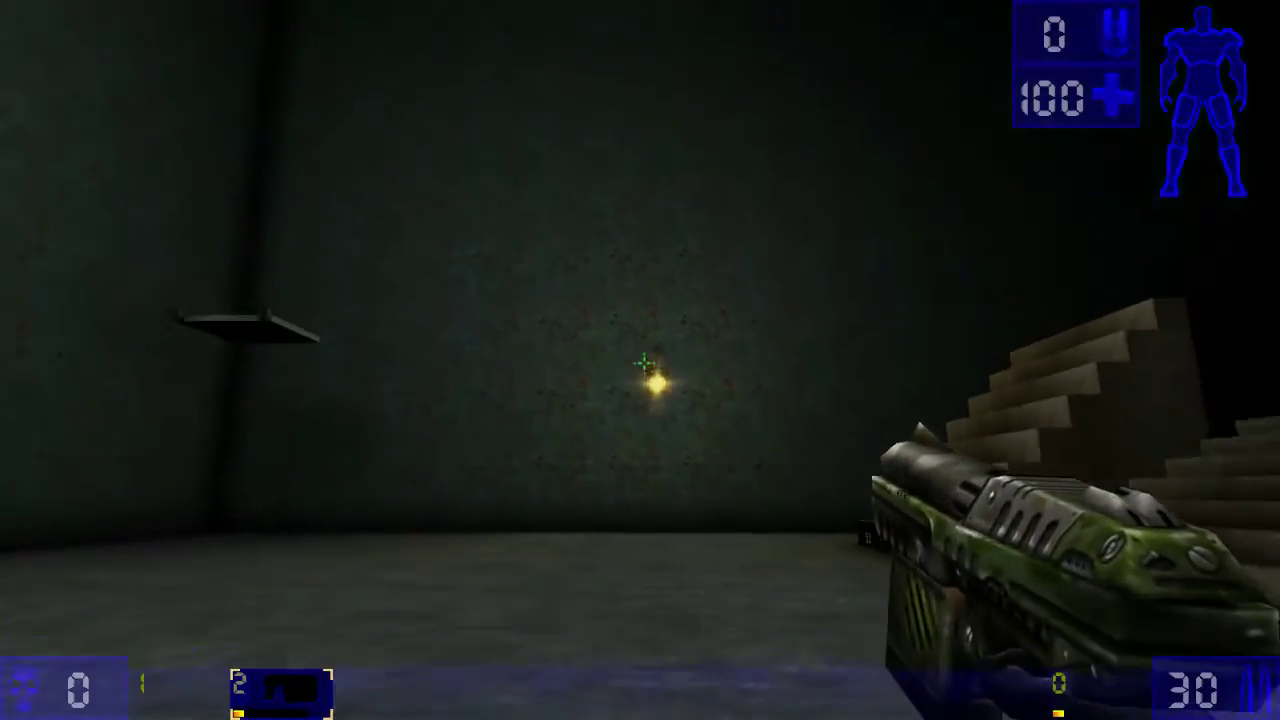
{"action": "key", "text": "s"}
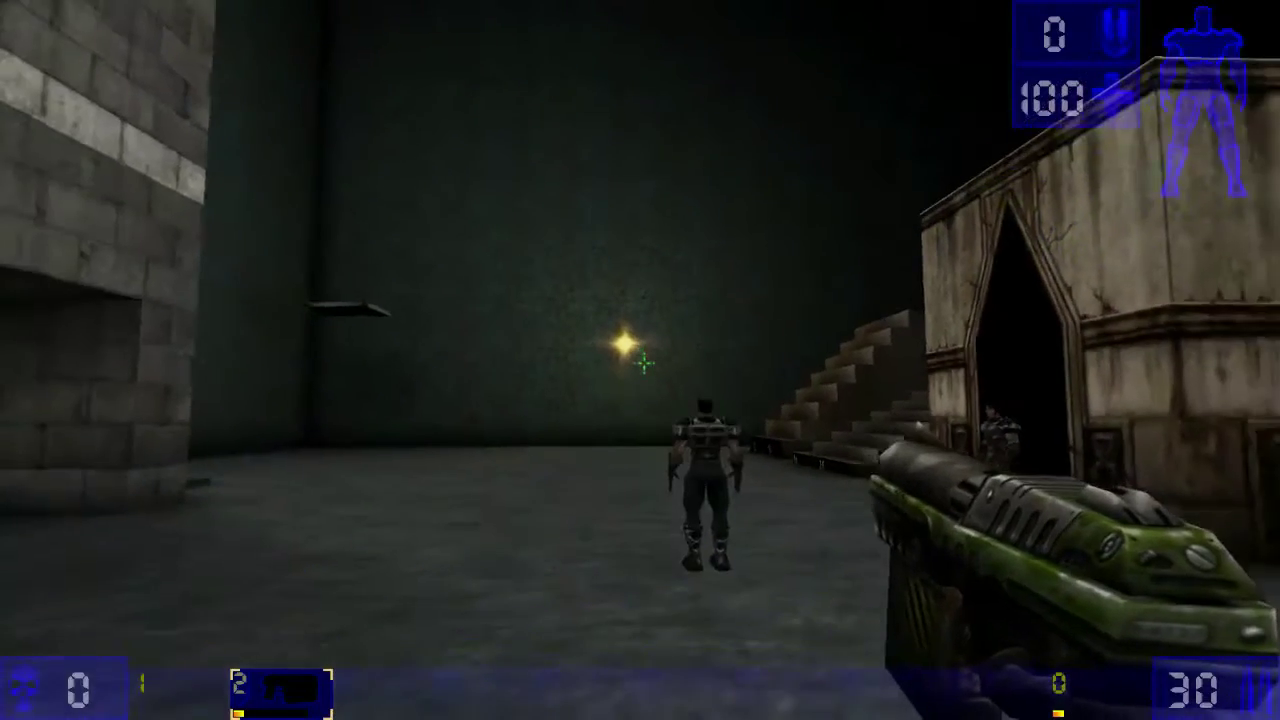
{"action": "key", "text": "s"}
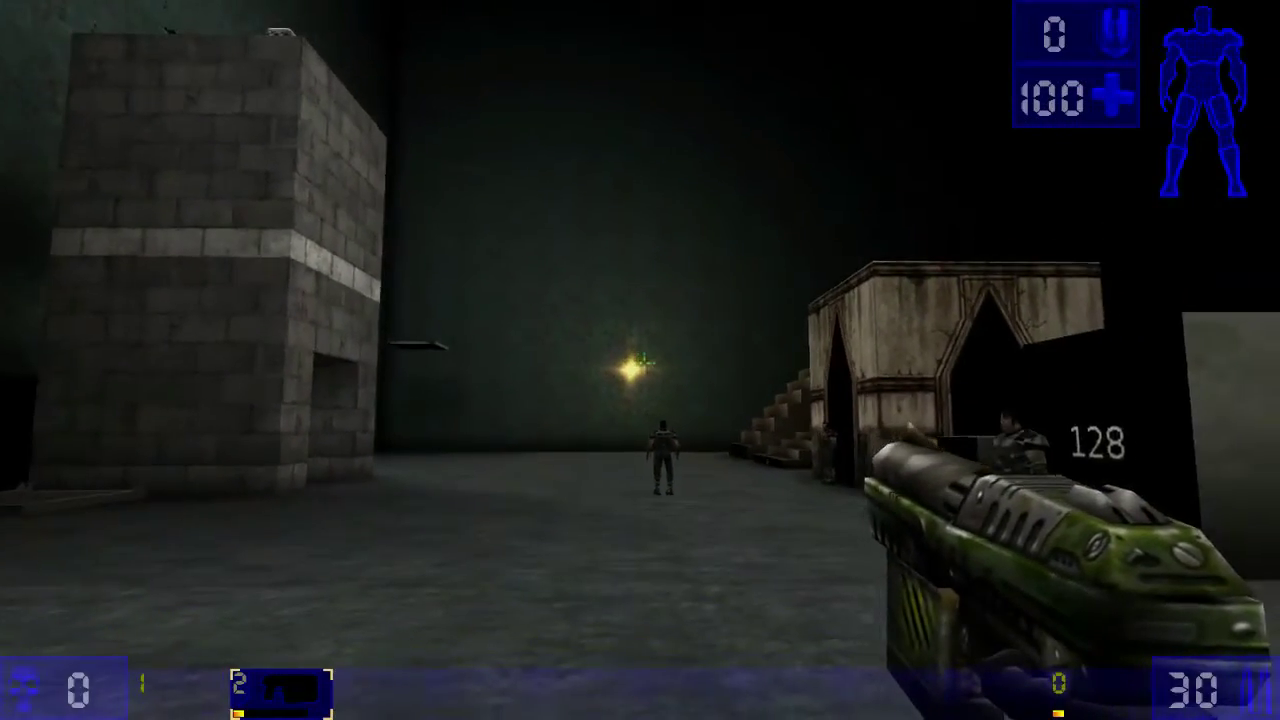
{"action": "key", "text": "s"}
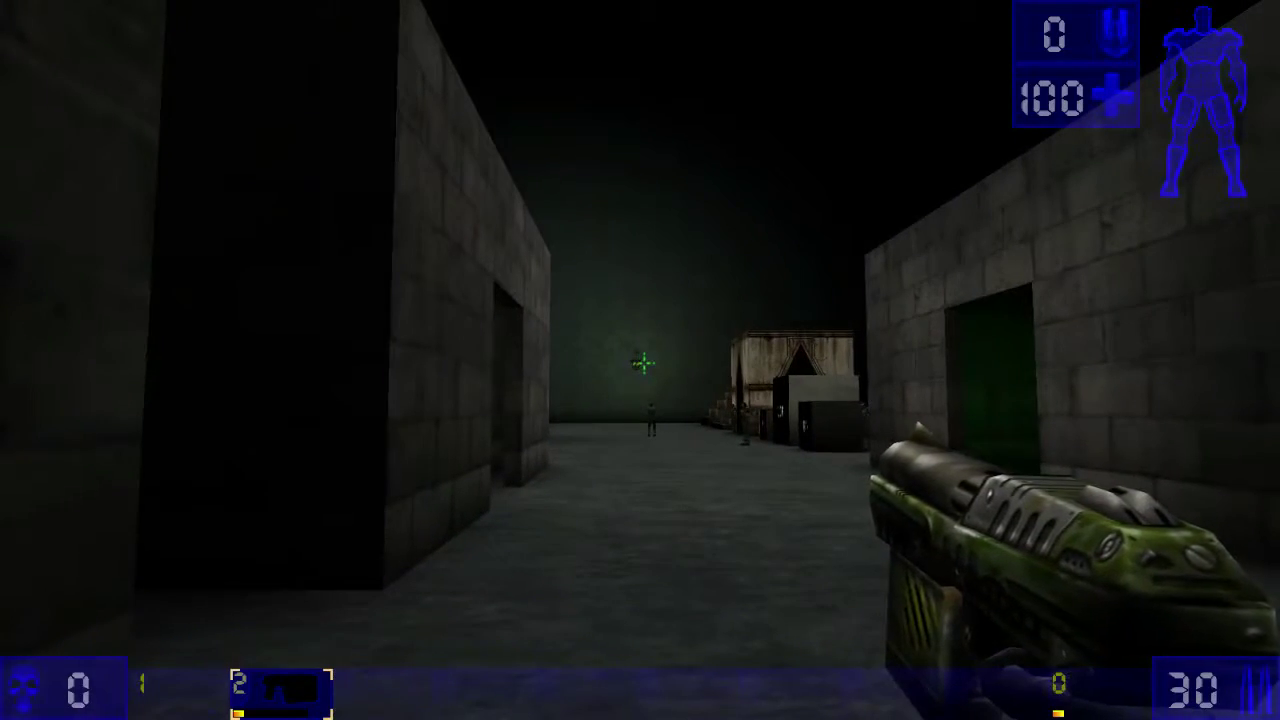
Walk back toward the lantern on the green wall to watch its corona from nearer distances
{"action": "key", "text": "w"}
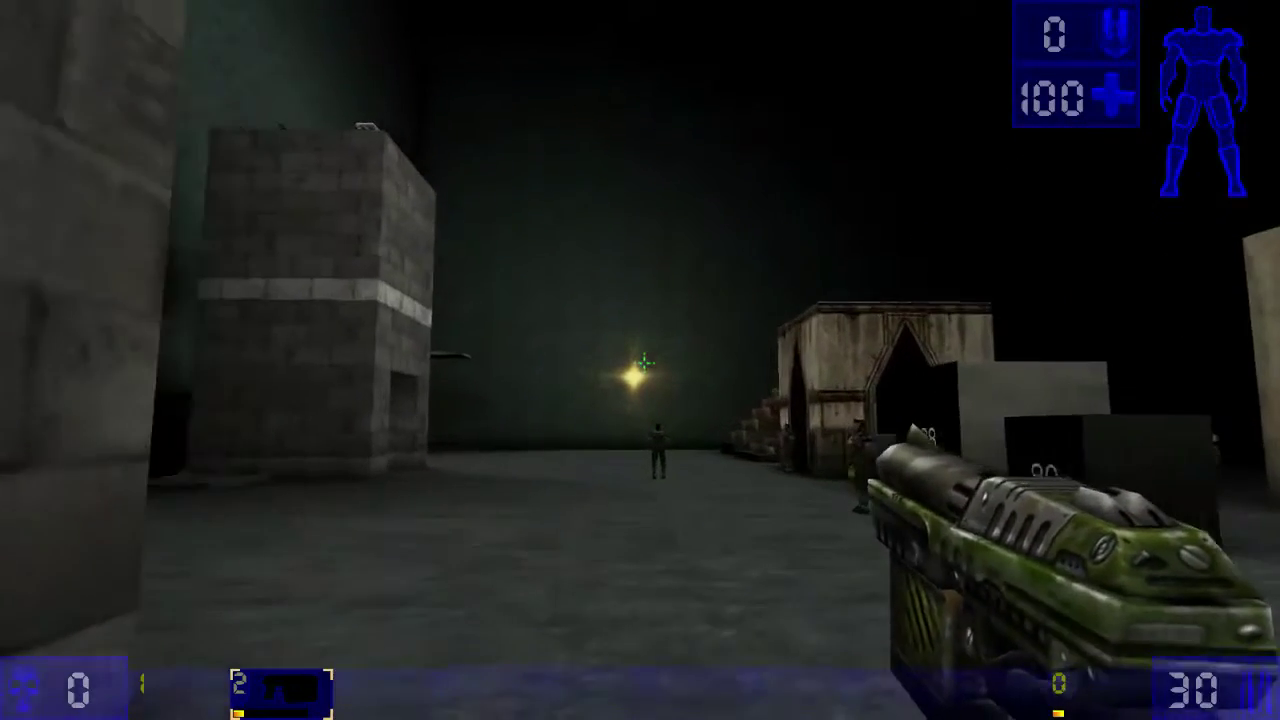
{"action": "key", "text": "w"}
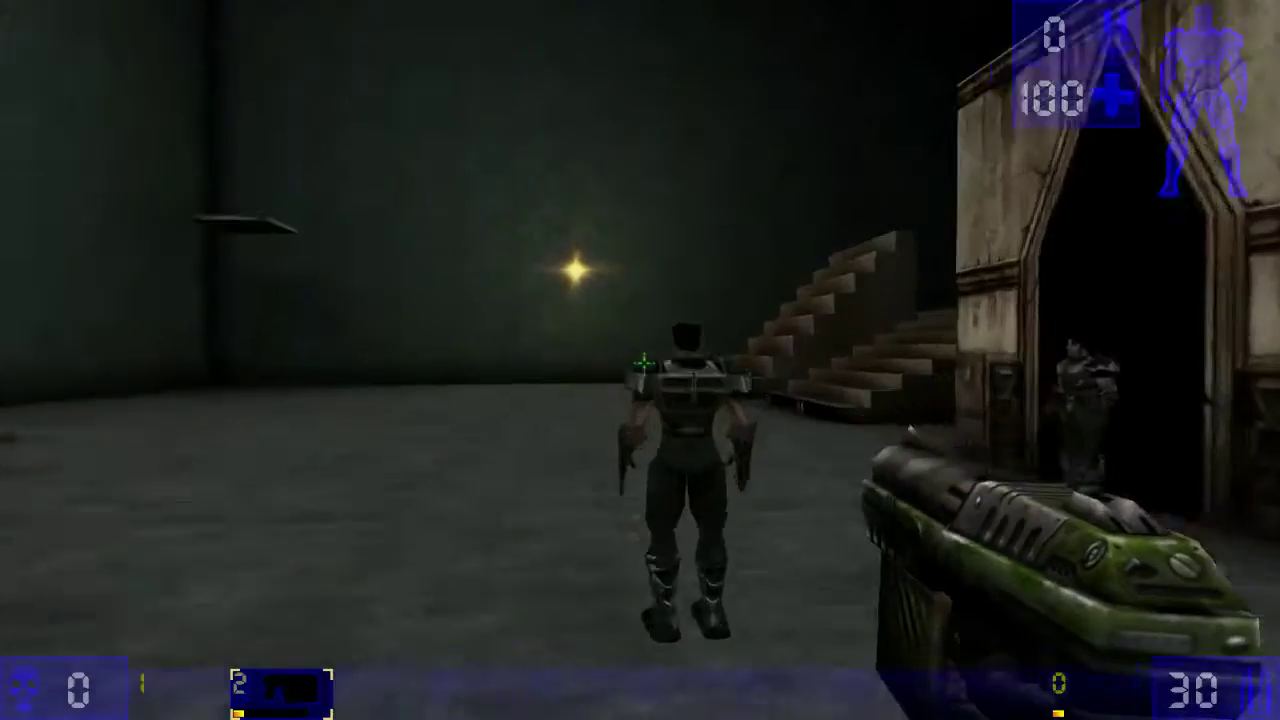
{"action": "key", "text": "w"}
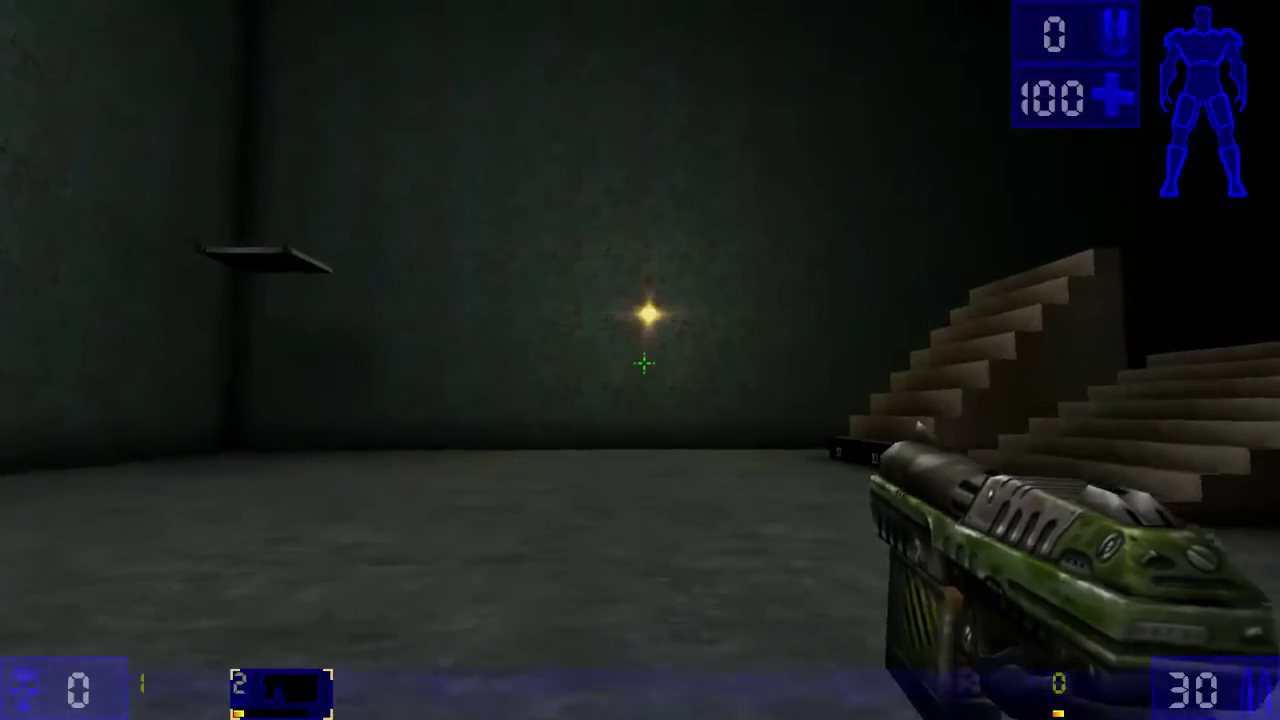
Back away from the lantern again and move around the distance at which its corona cuts off between the stone rooms
{"action": "key", "text": "s"}
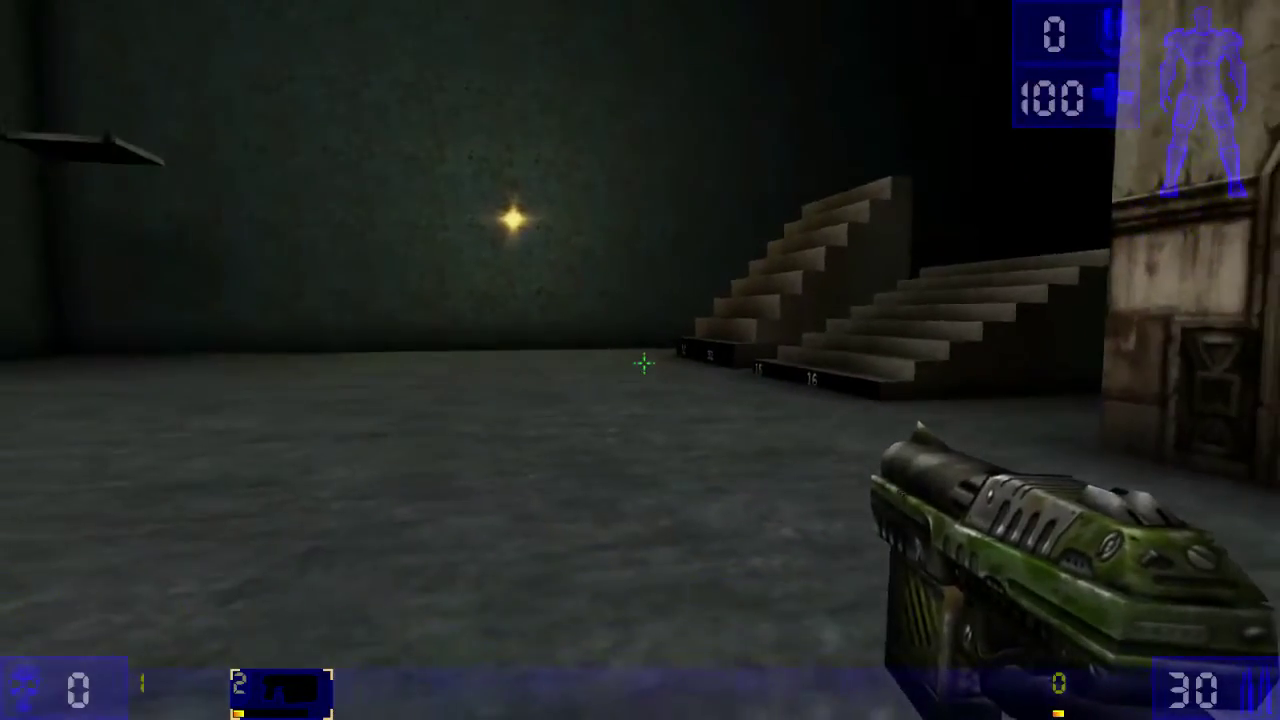
{"action": "key", "text": "s"}
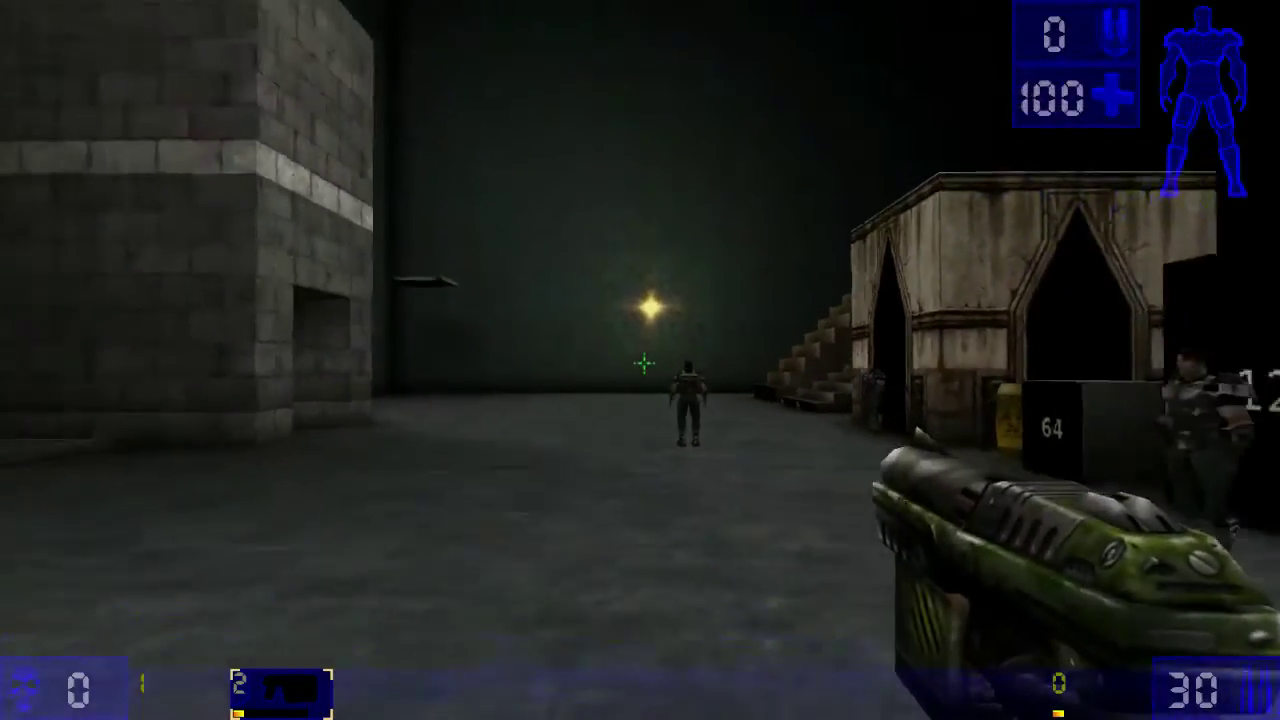
{"action": "key", "text": "s"}
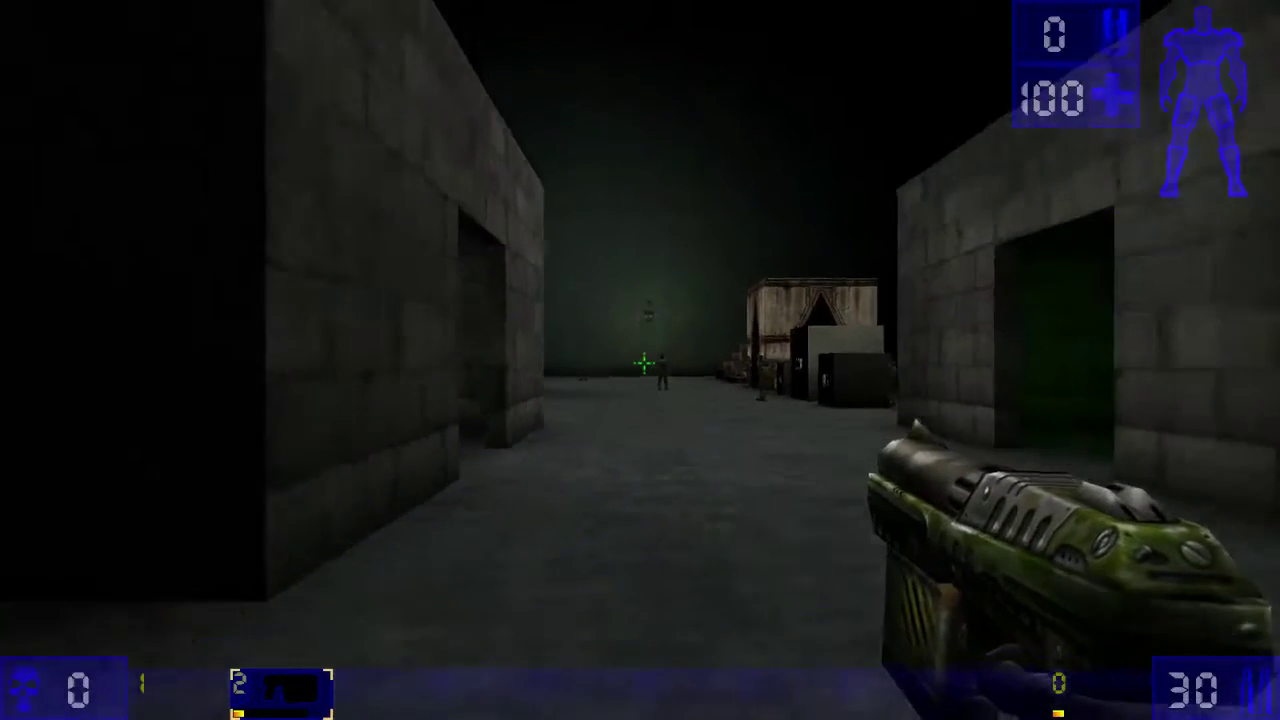
{"action": "key", "text": "s"}
{"action": "key", "text": "s"}
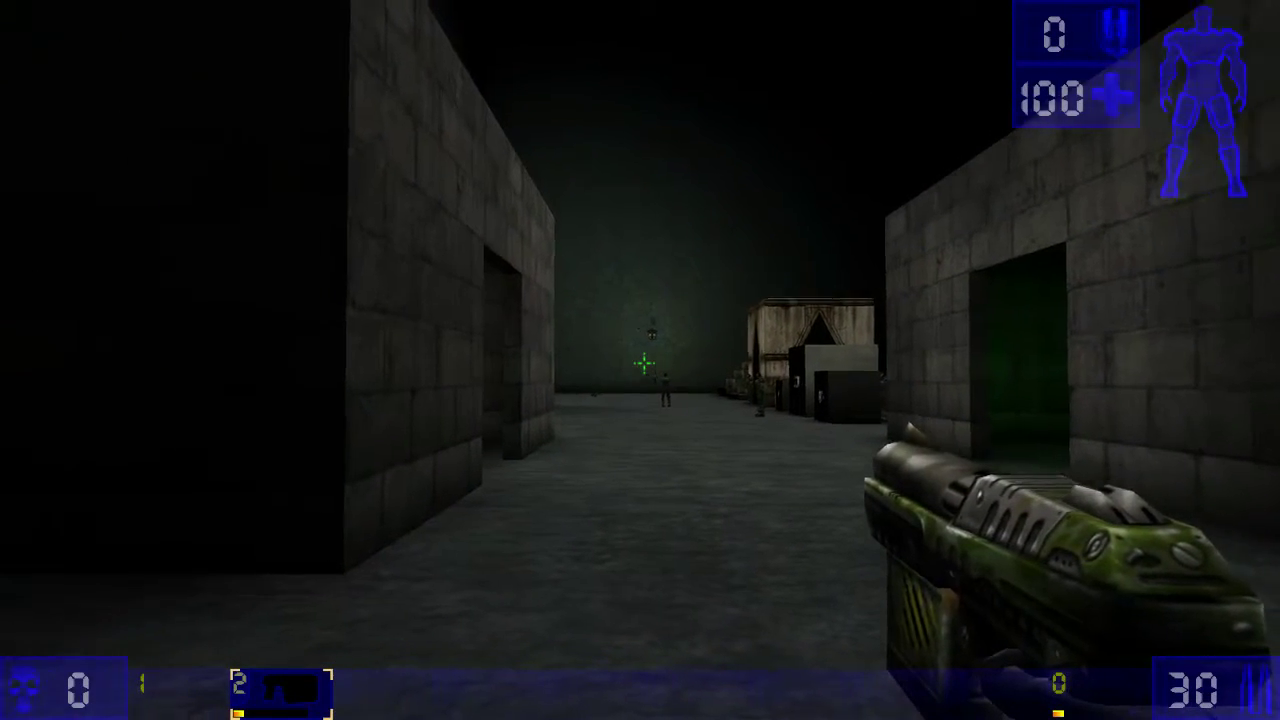
{"action": "key", "text": "w"}
{"action": "key", "text": "w"}
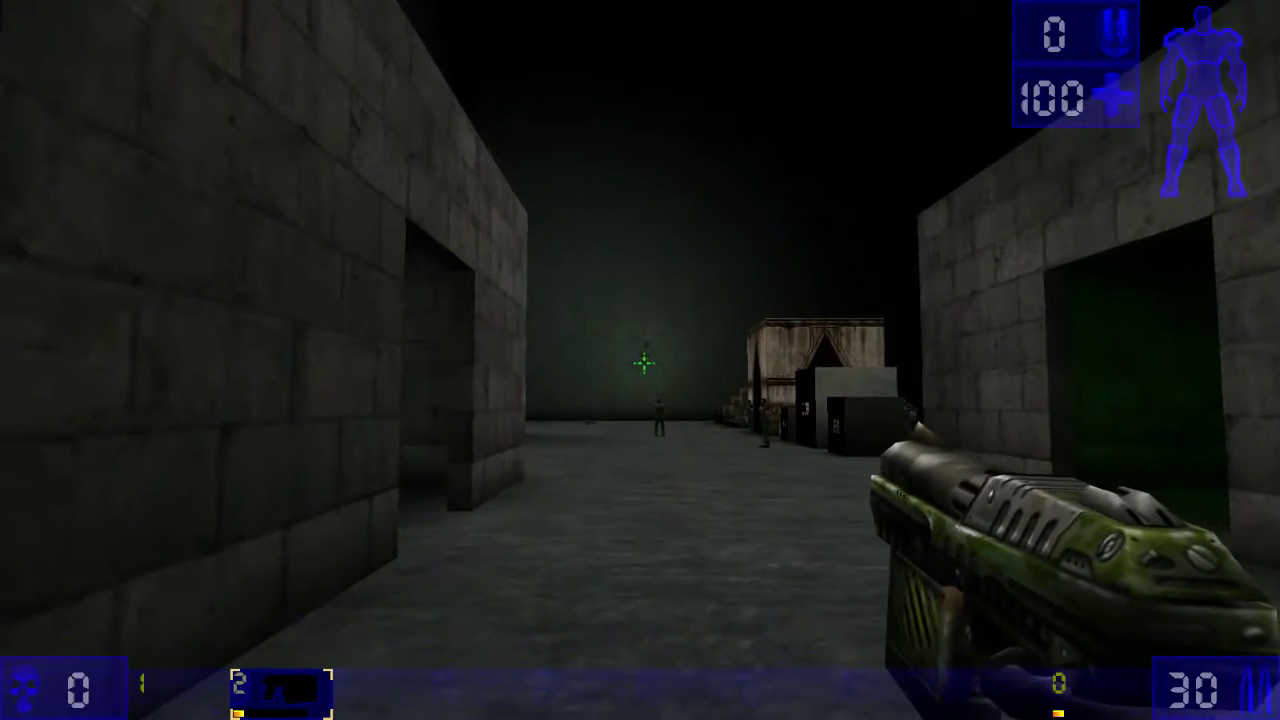
Walk out of the passage toward the lantern and inspect its corona from the open floor near the staircases
{"action": "key", "text": "w"}
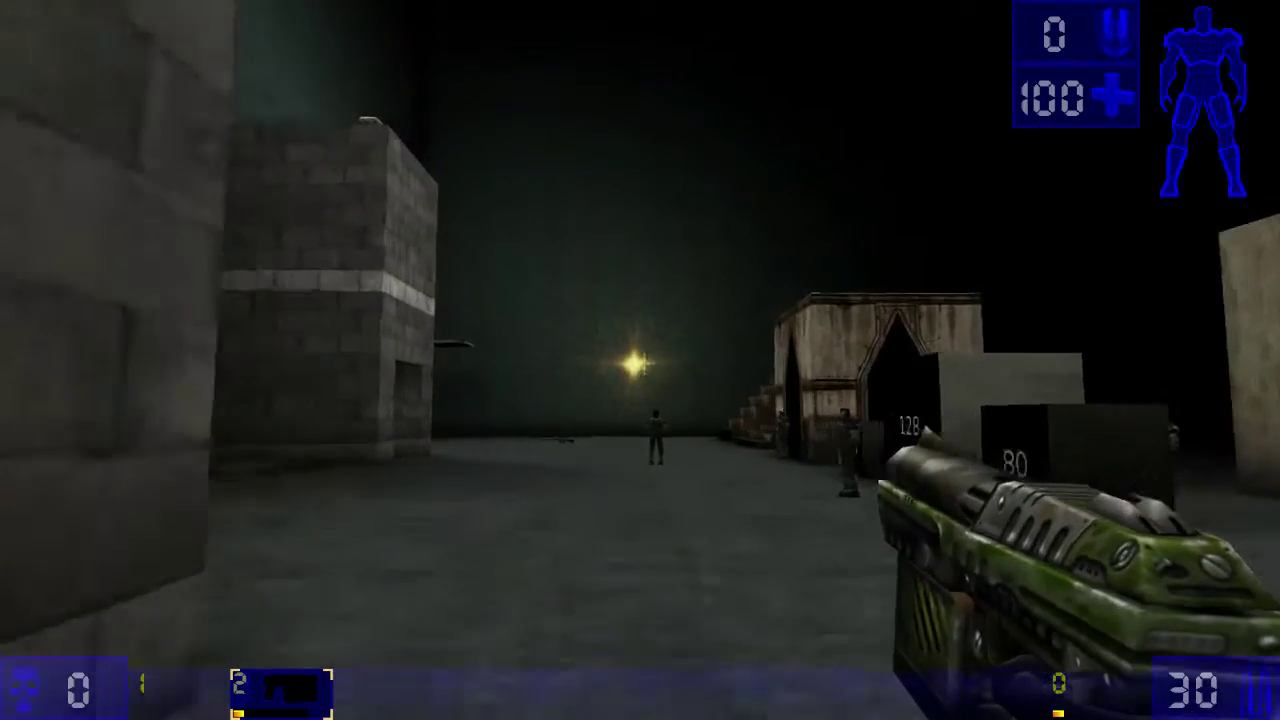
{"action": "key", "text": "w"}
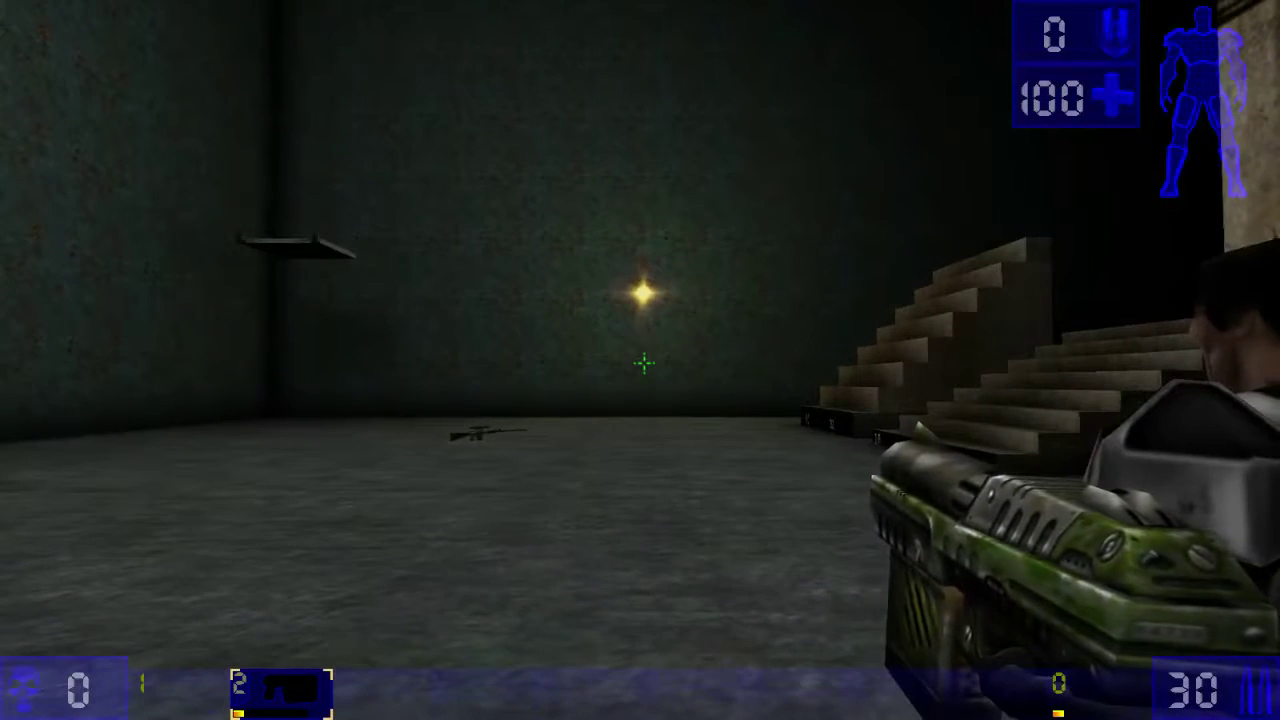
{"action": "key", "text": "w"}
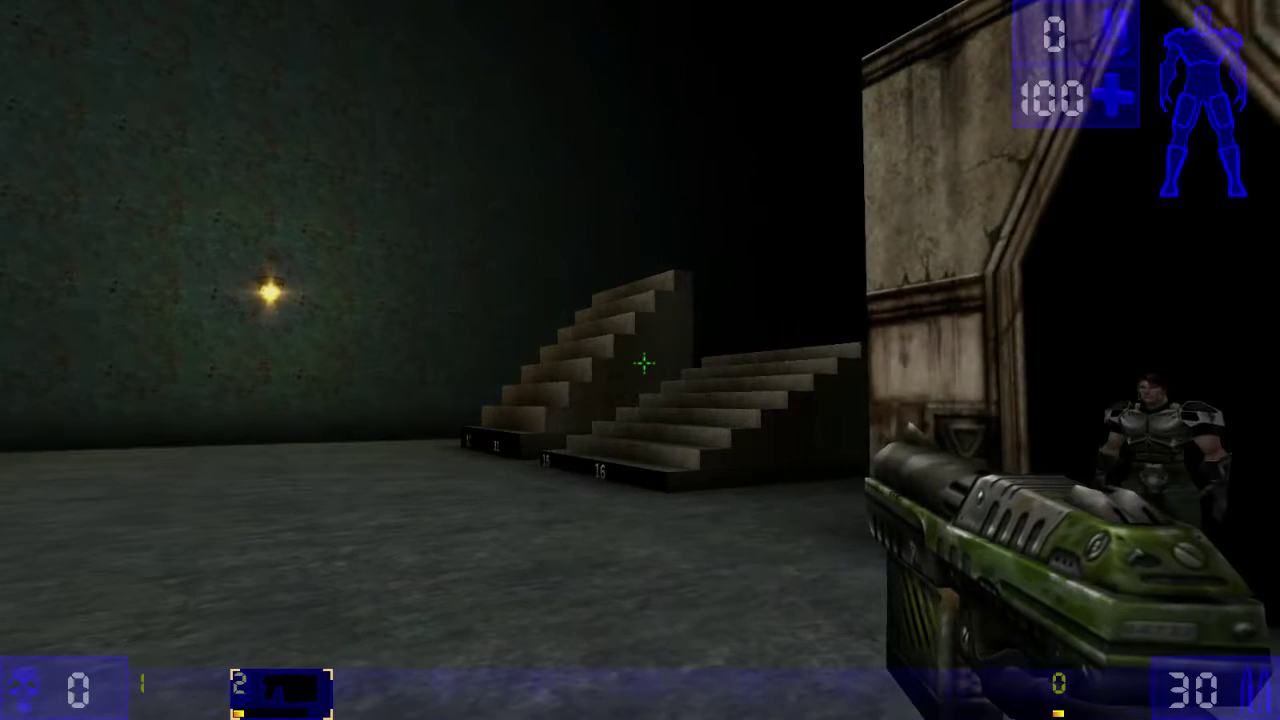
{"action": "key", "text": "Left"}
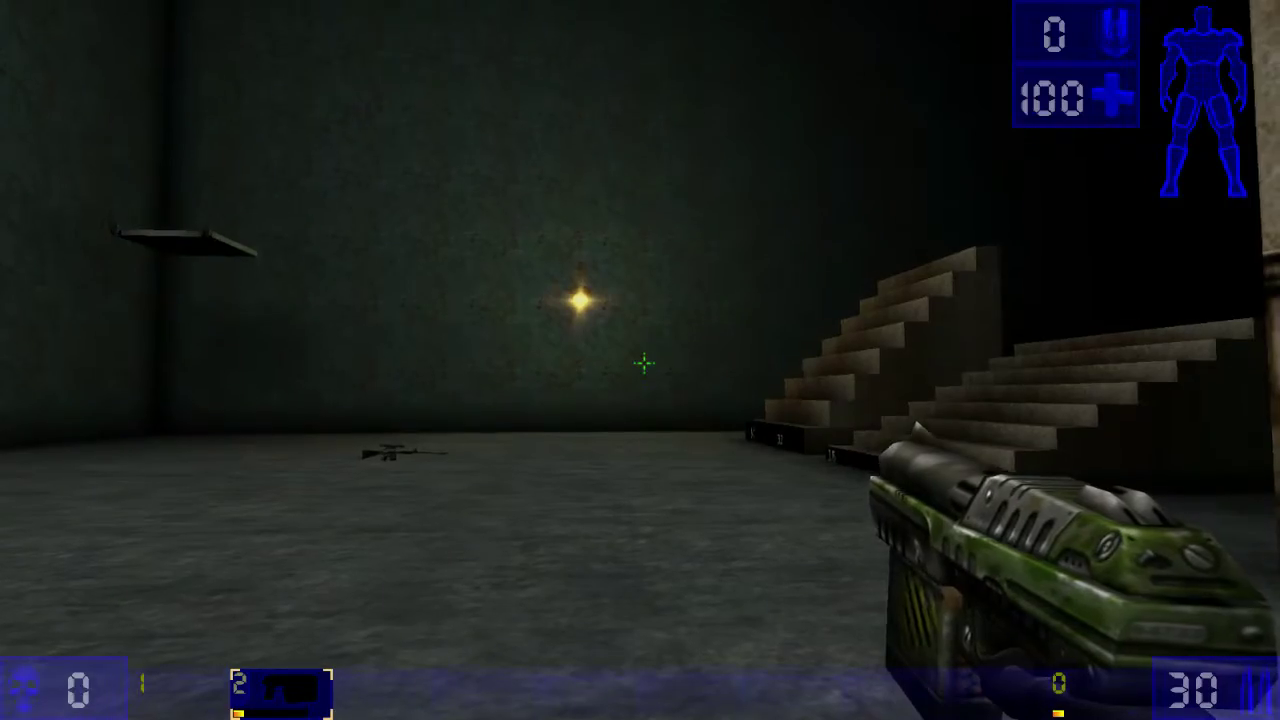
Return to the stone rooms, look inside the green-lit room, and view the lantern's corona from the passage entrance
{"action": "key", "text": "Right"}
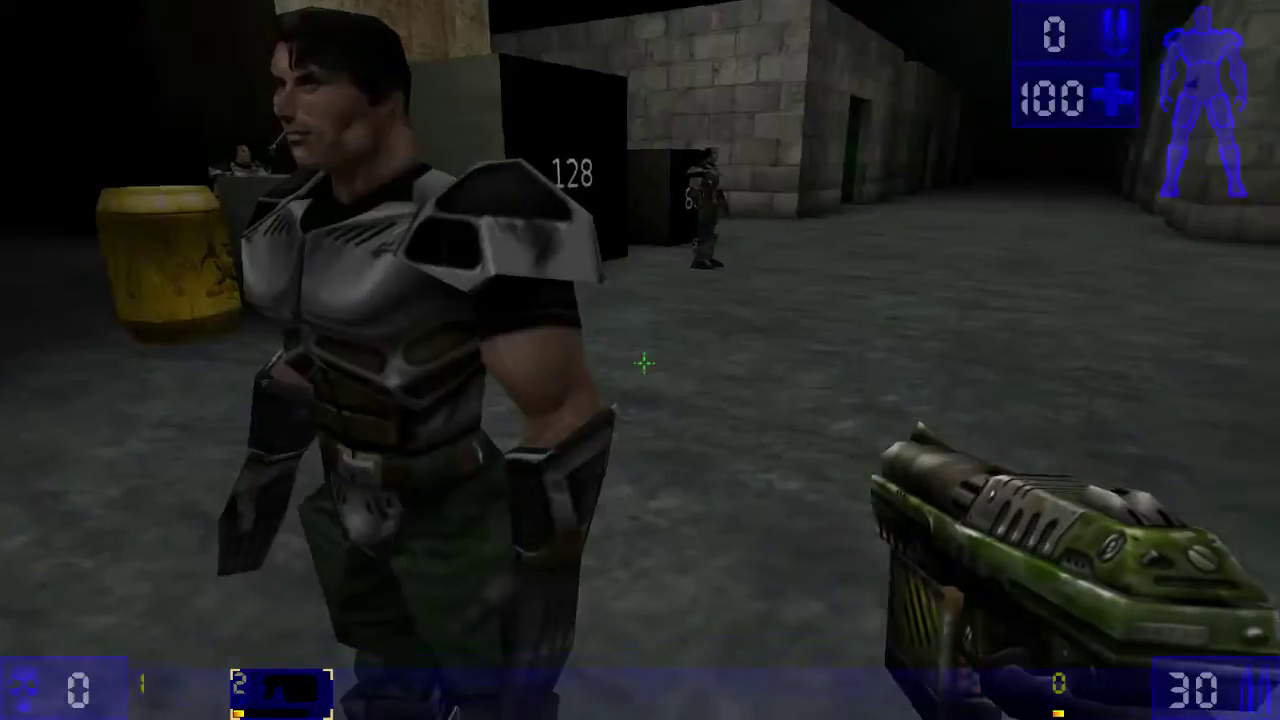
{"action": "key", "text": "Right"}
{"action": "key", "text": "w"}
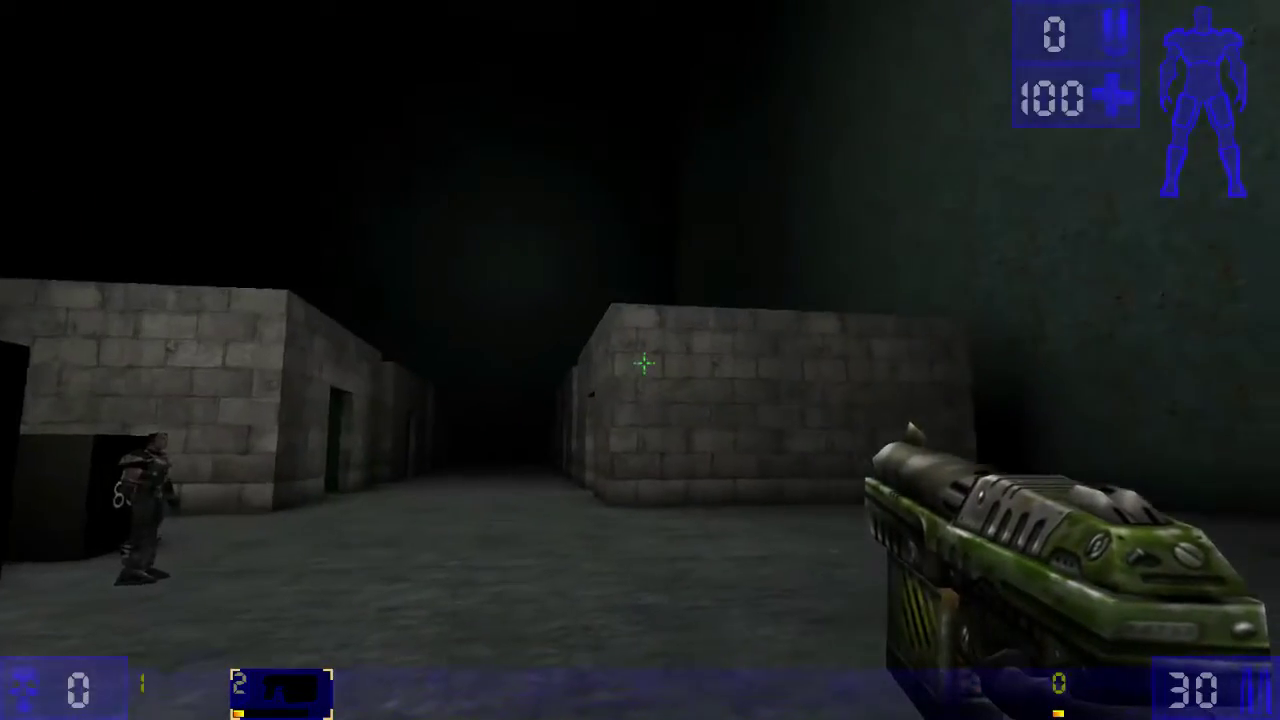
{"action": "key", "text": "w"}
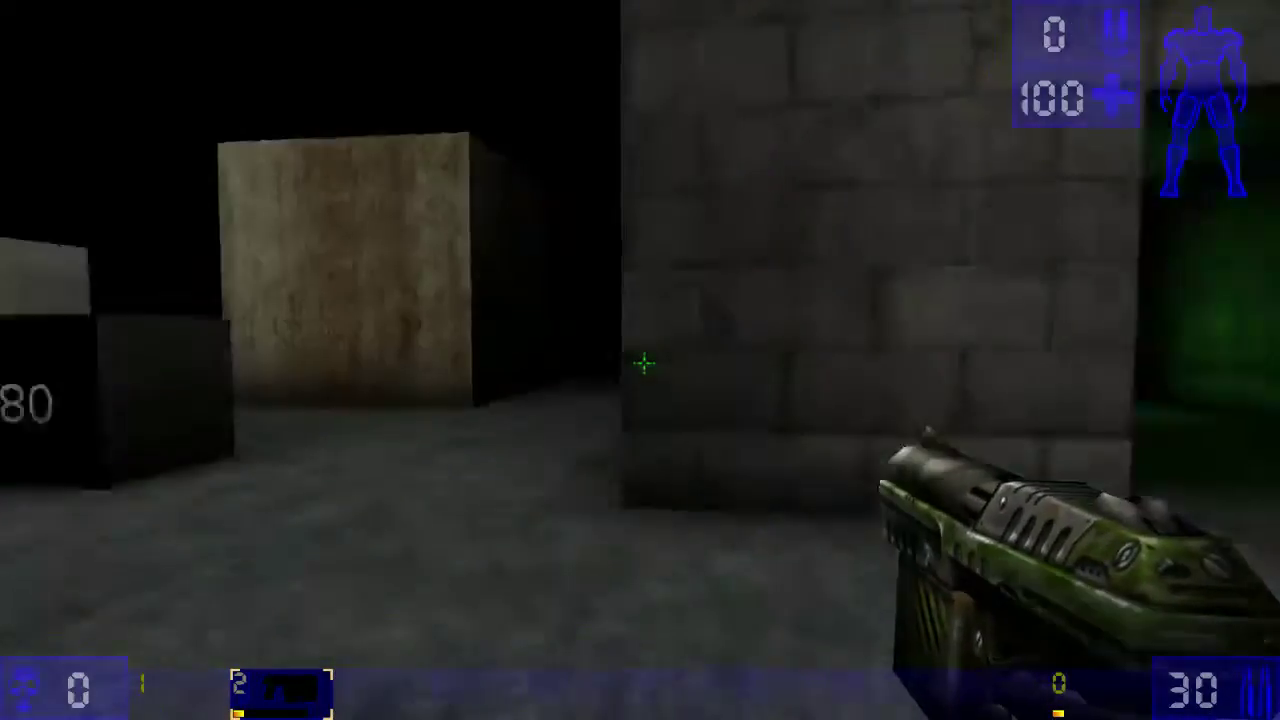
{"action": "key", "text": "w"}
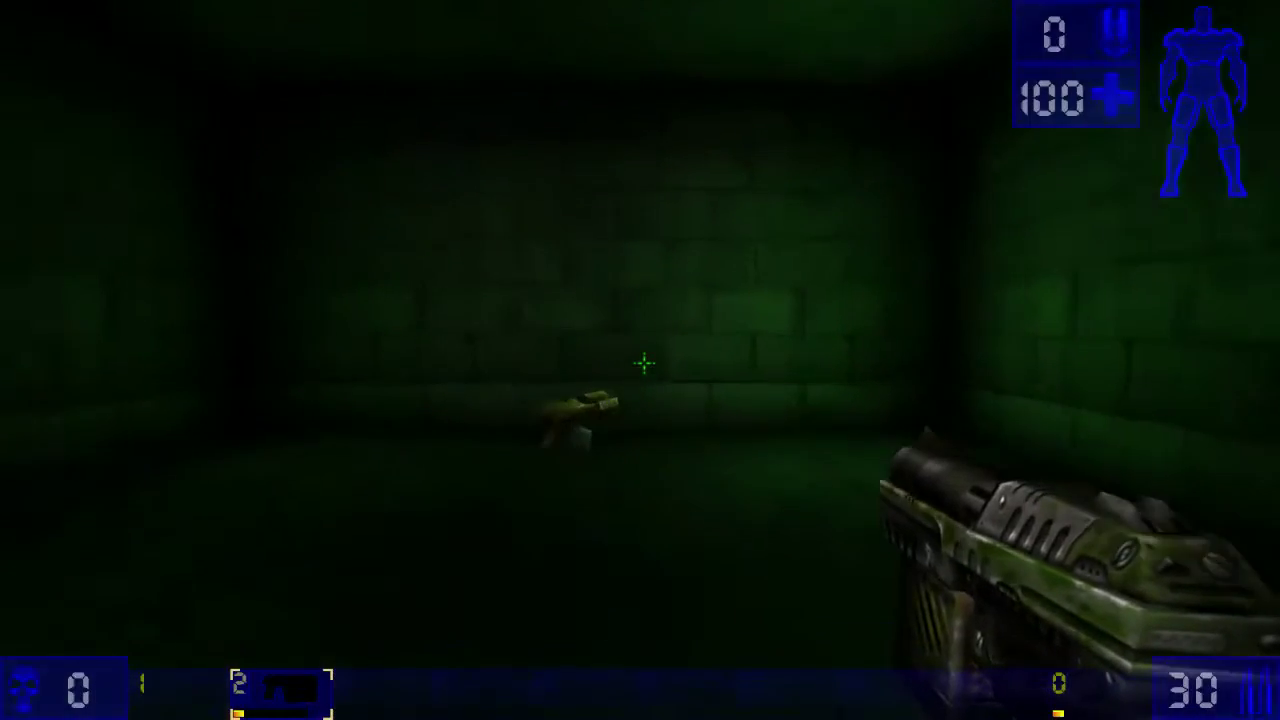
{"action": "key", "text": "w"}
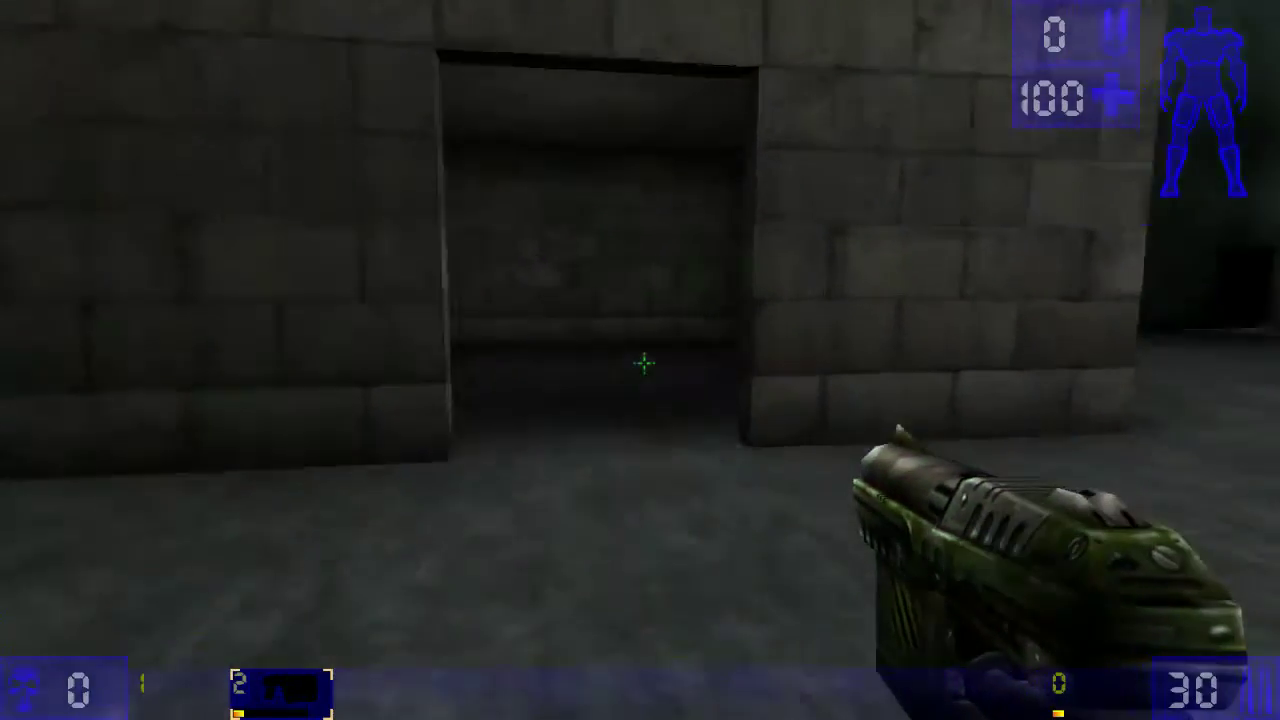
{"action": "key", "text": "Right"}
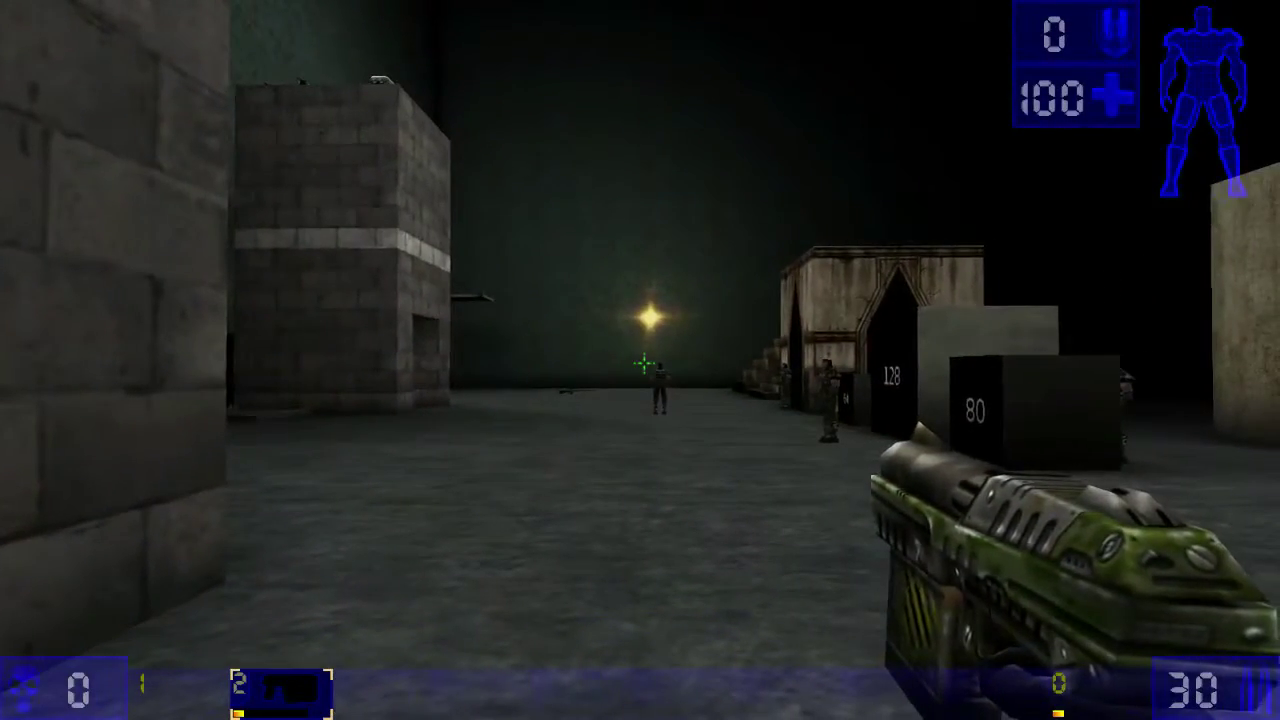
{"action": "key", "text": "Left"}
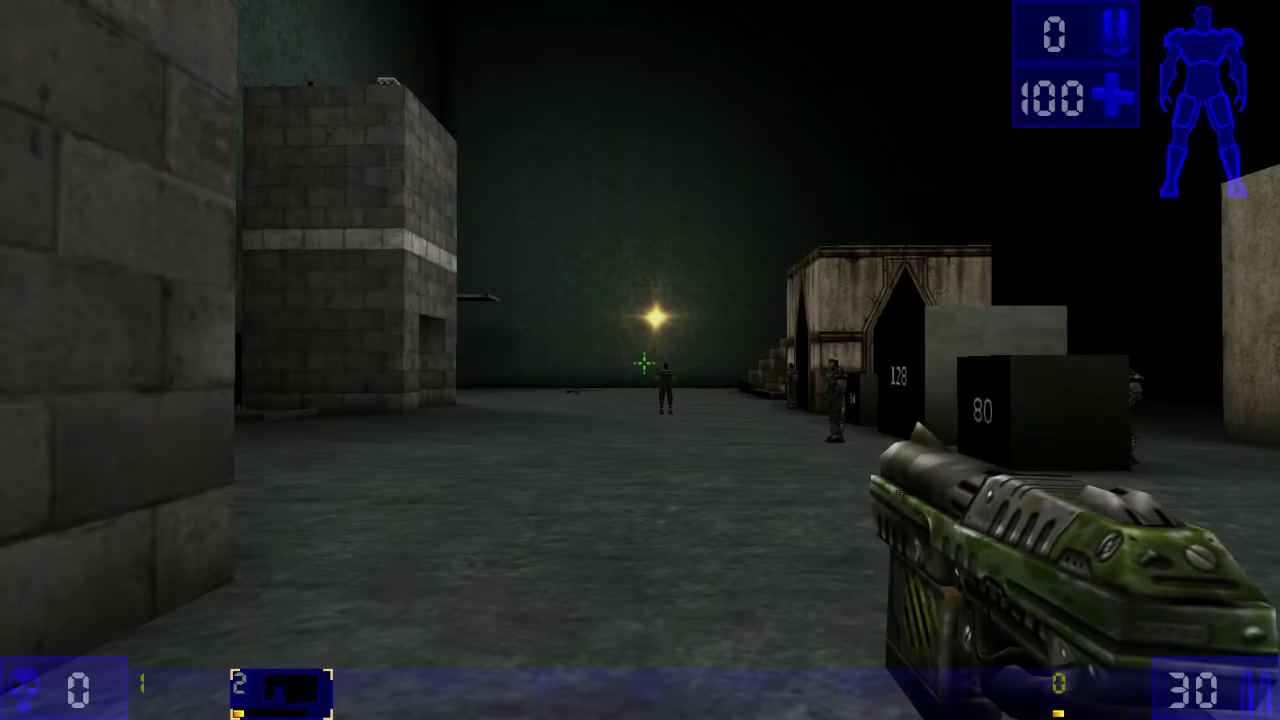